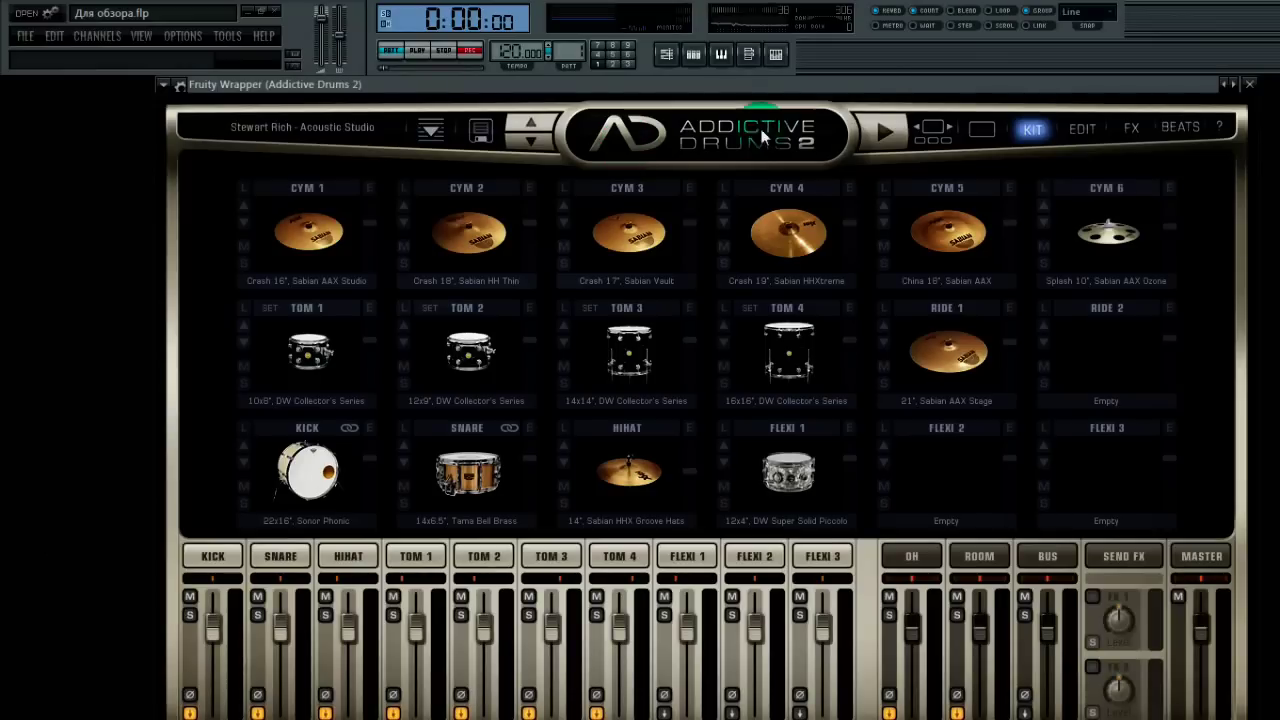
Reposition the drum plugin window, audition the kick and open the beats browser.
drag(869, 85, 806, 80)
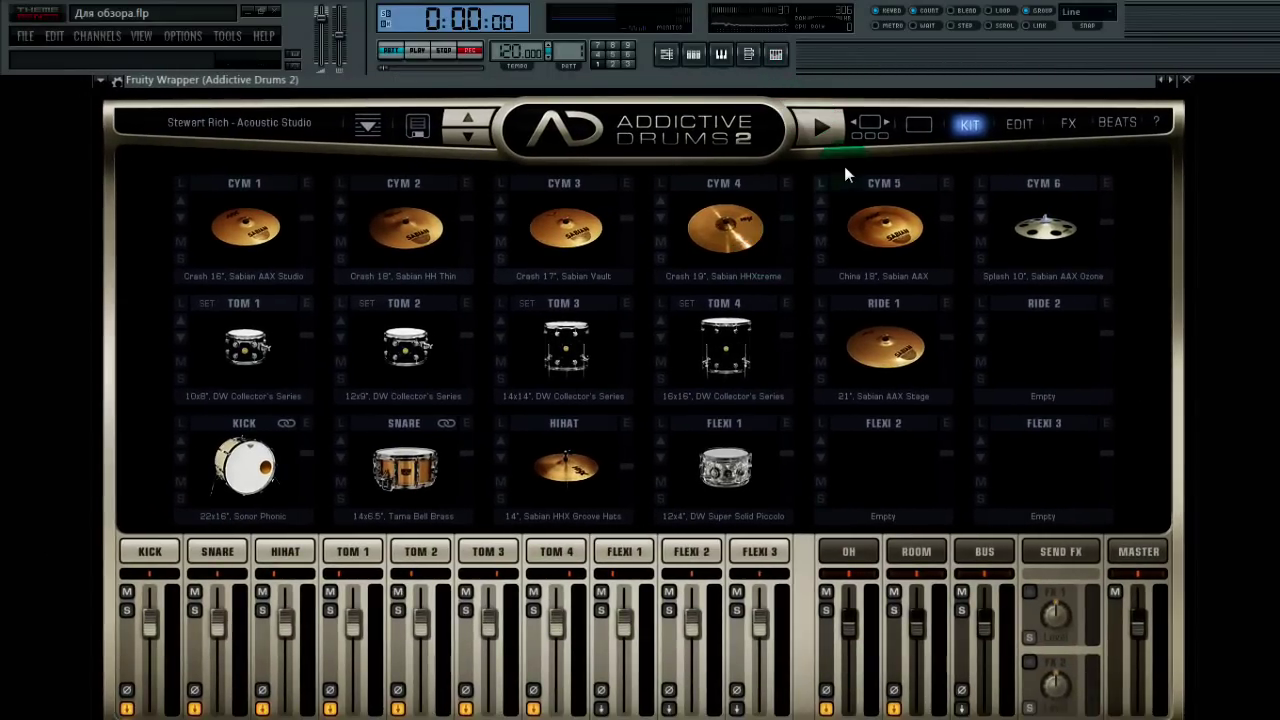
click(248, 468)
click(1125, 123)
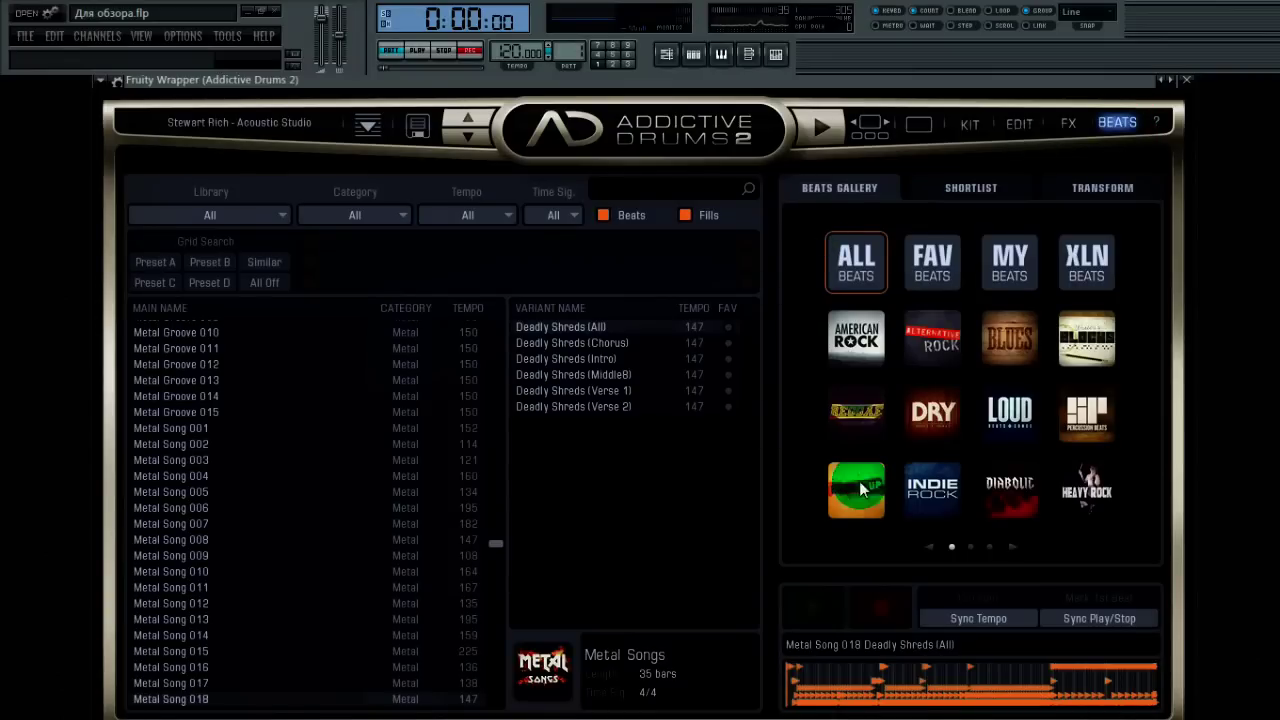
Look through the pages of the beats gallery and filter the beat list to the American Rock library.
click(989, 547)
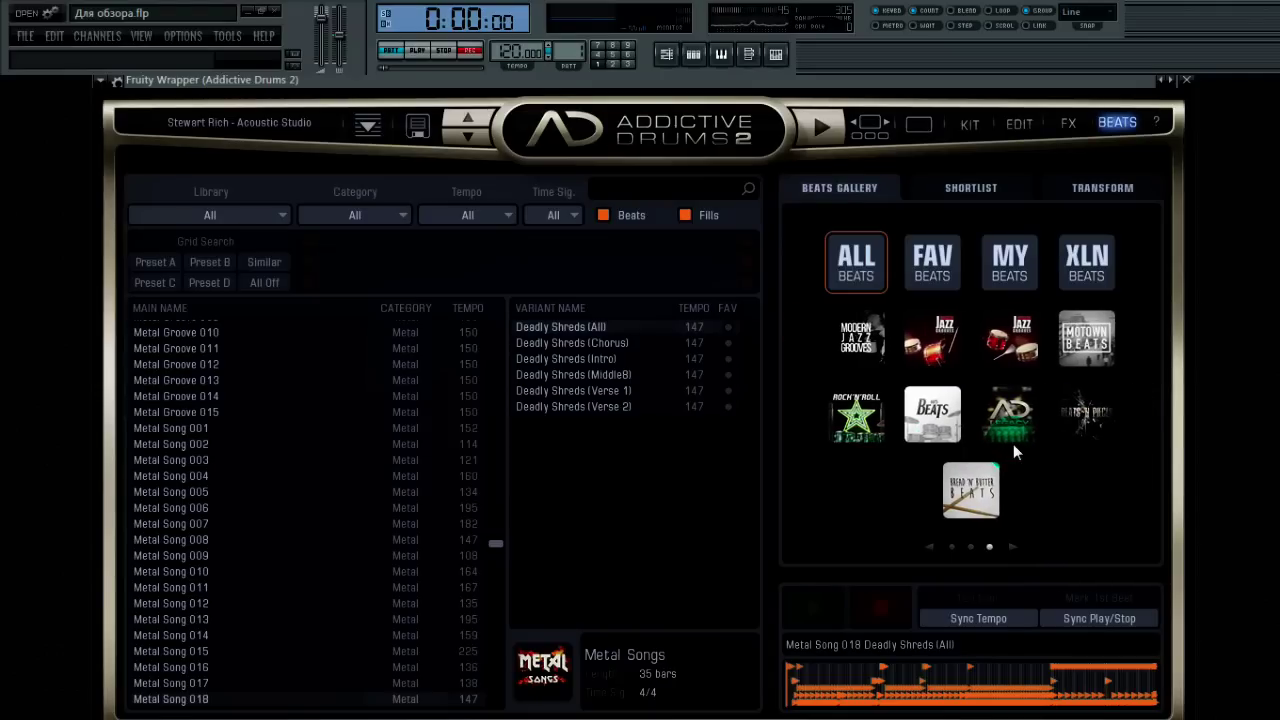
scroll(1013, 444, up, 2)
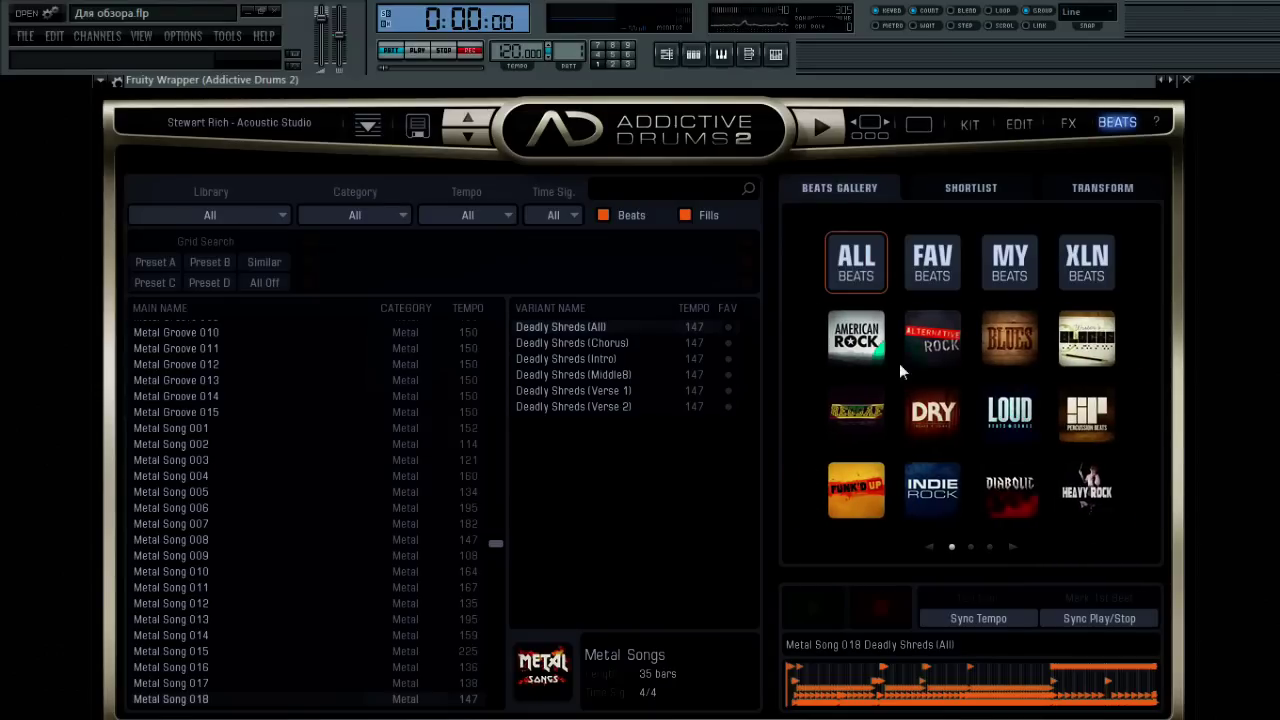
click(868, 345)
scroll(399, 452, up, 4)
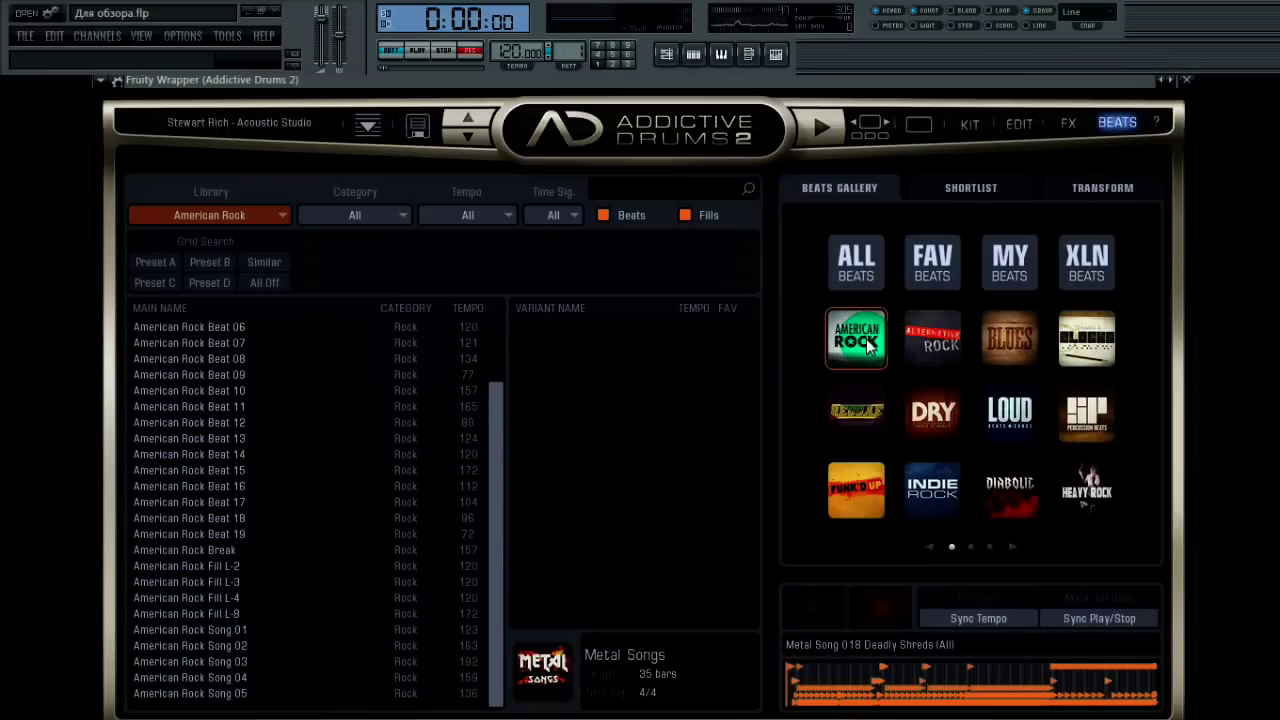
Audition several American Rock fills and Songs 01, 02 and 03, stopping playback on Song 03.
drag(485, 565, 493, 618)
click(391, 605)
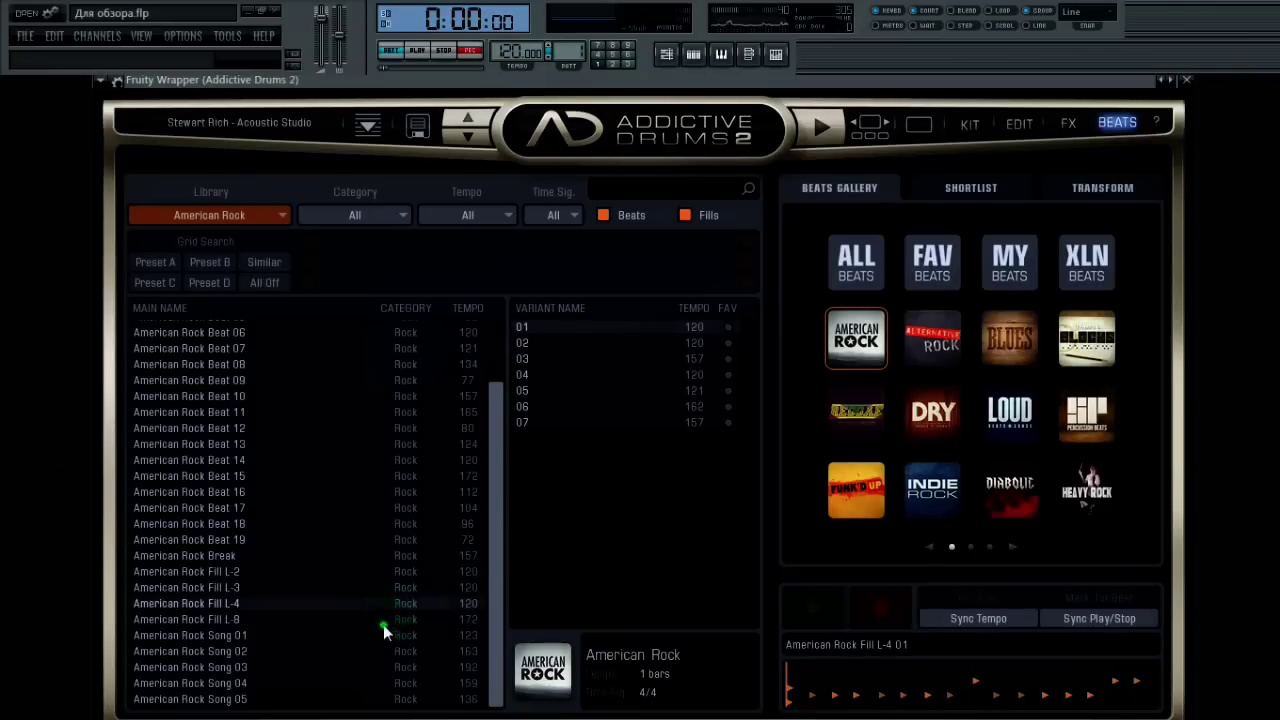
click(383, 633)
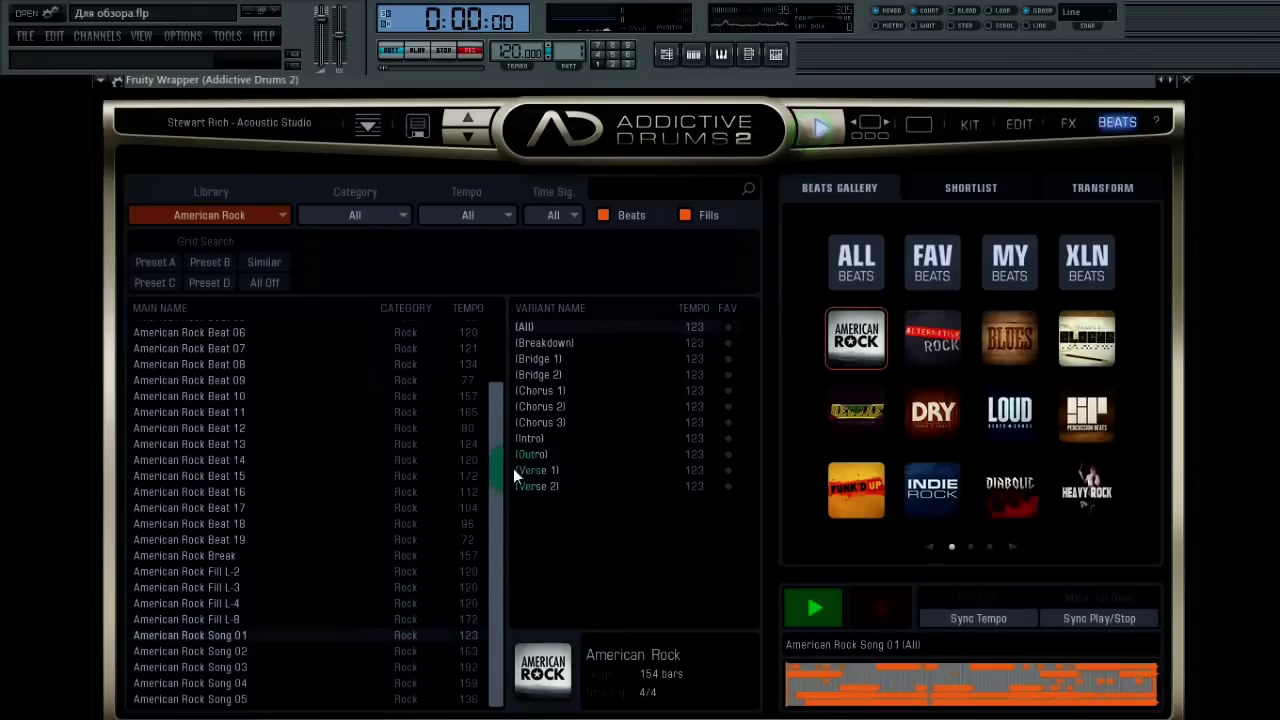
click(400, 605)
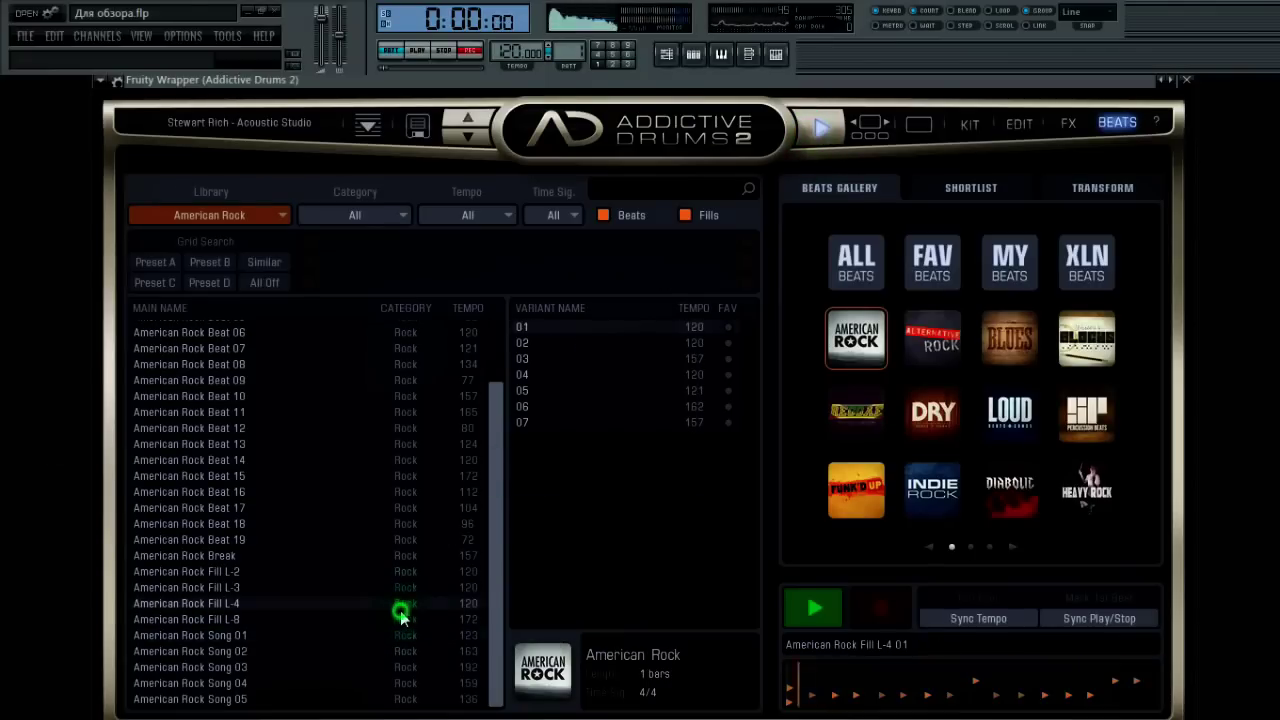
click(400, 587)
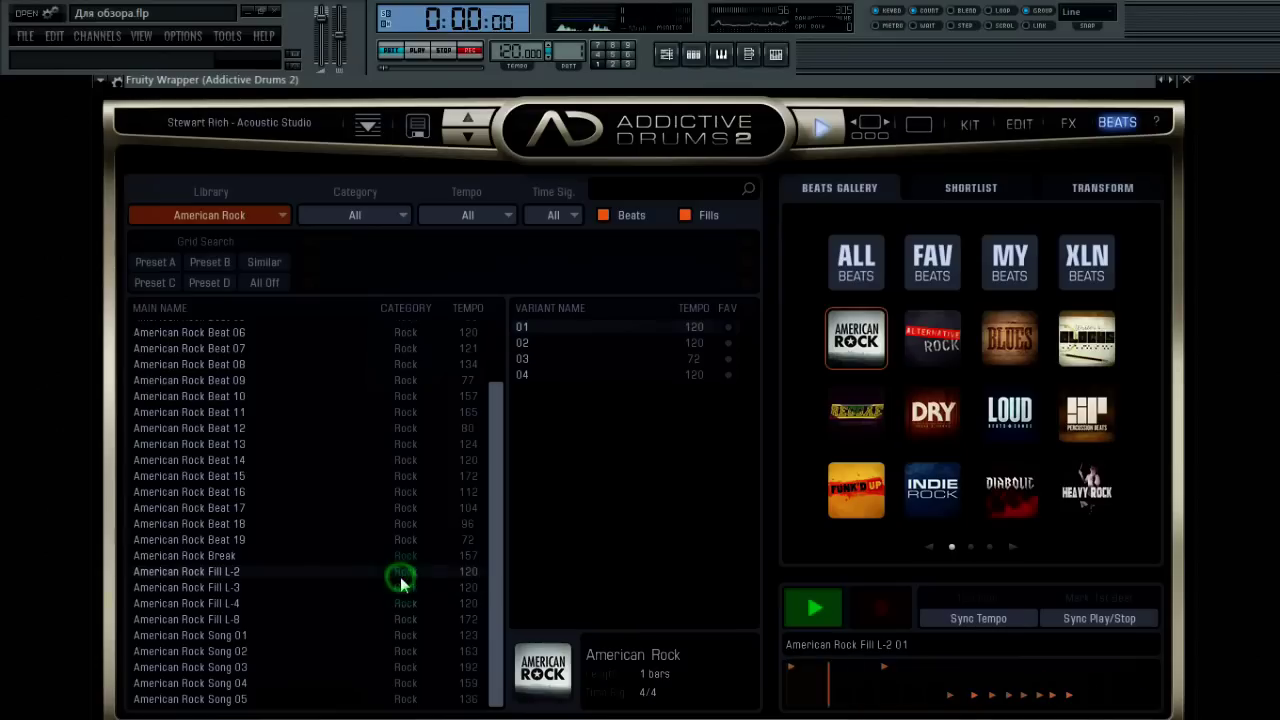
click(401, 651)
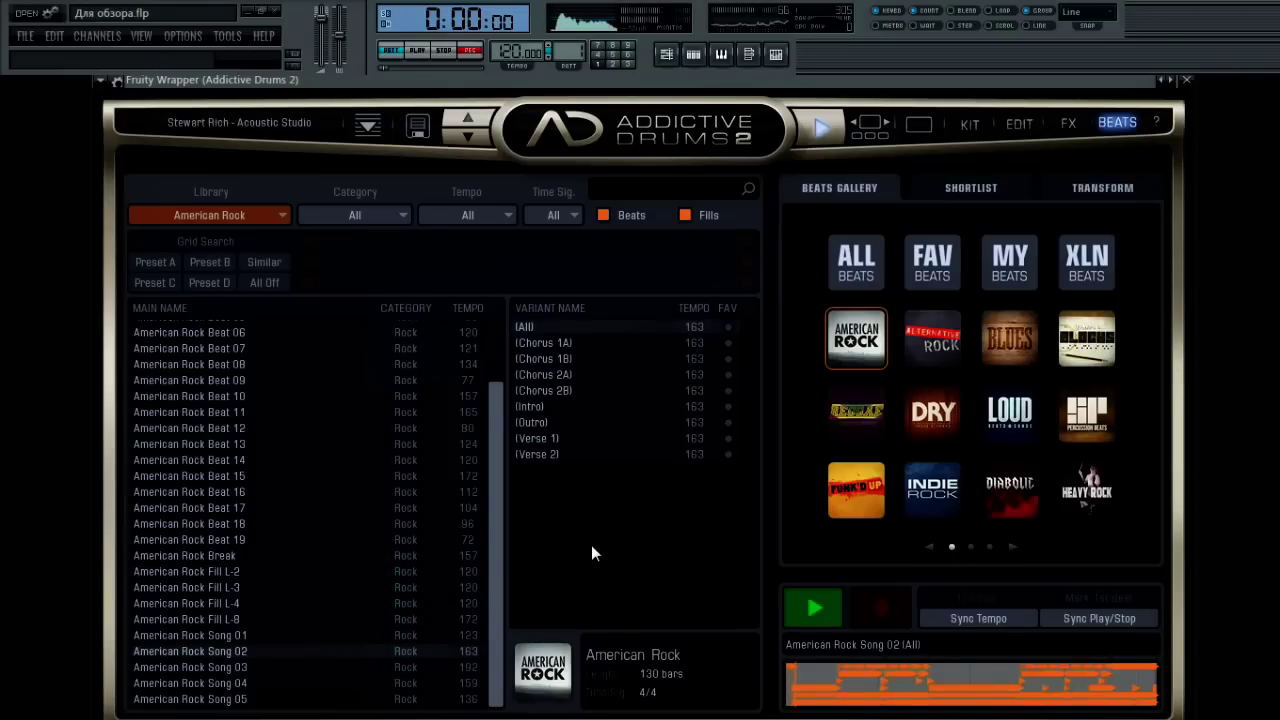
click(373, 667)
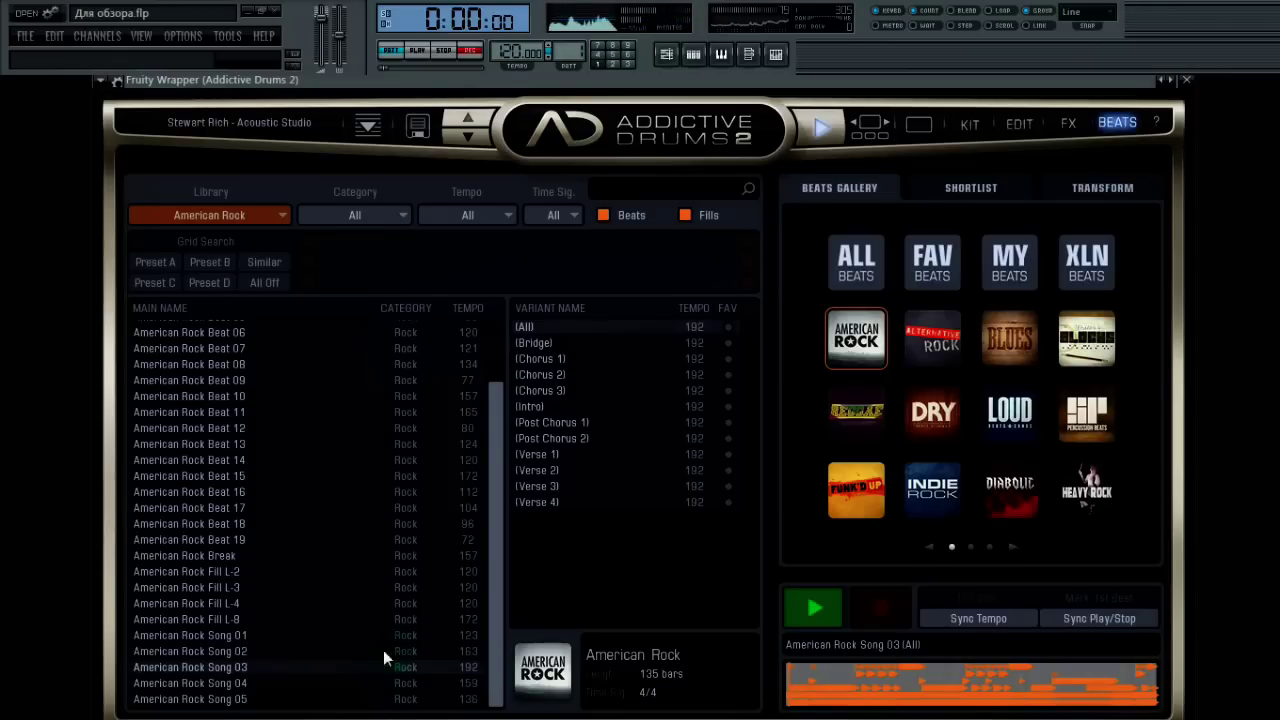
click(817, 138)
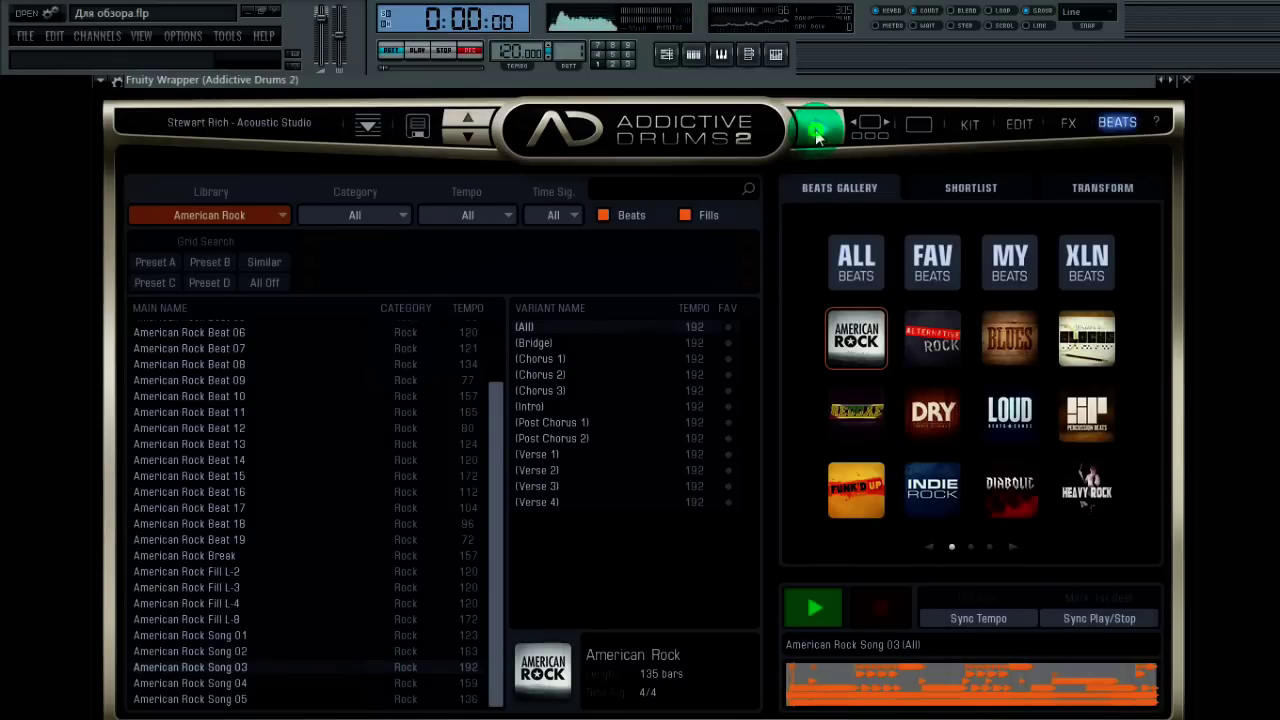
click(815, 129)
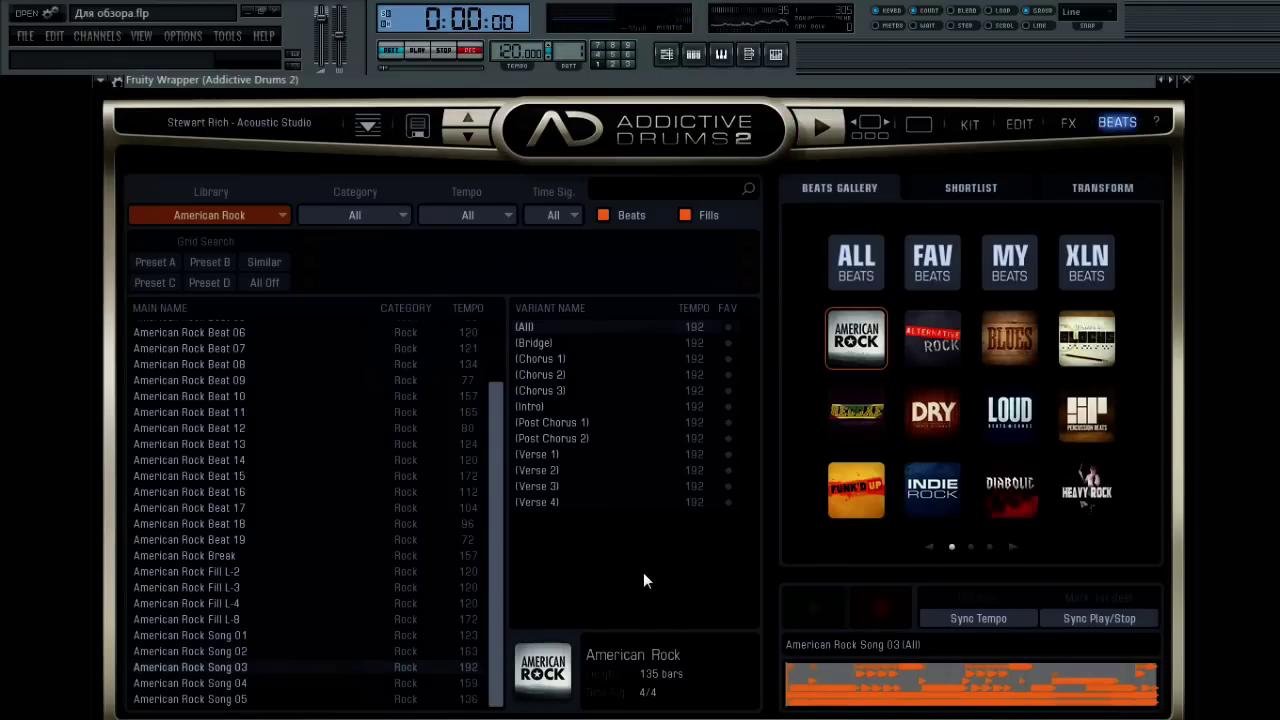
Select Song 03's Bridge variant and return to (All), and examine the Library, Category, Tempo and Time Sig. filter options.
click(599, 343)
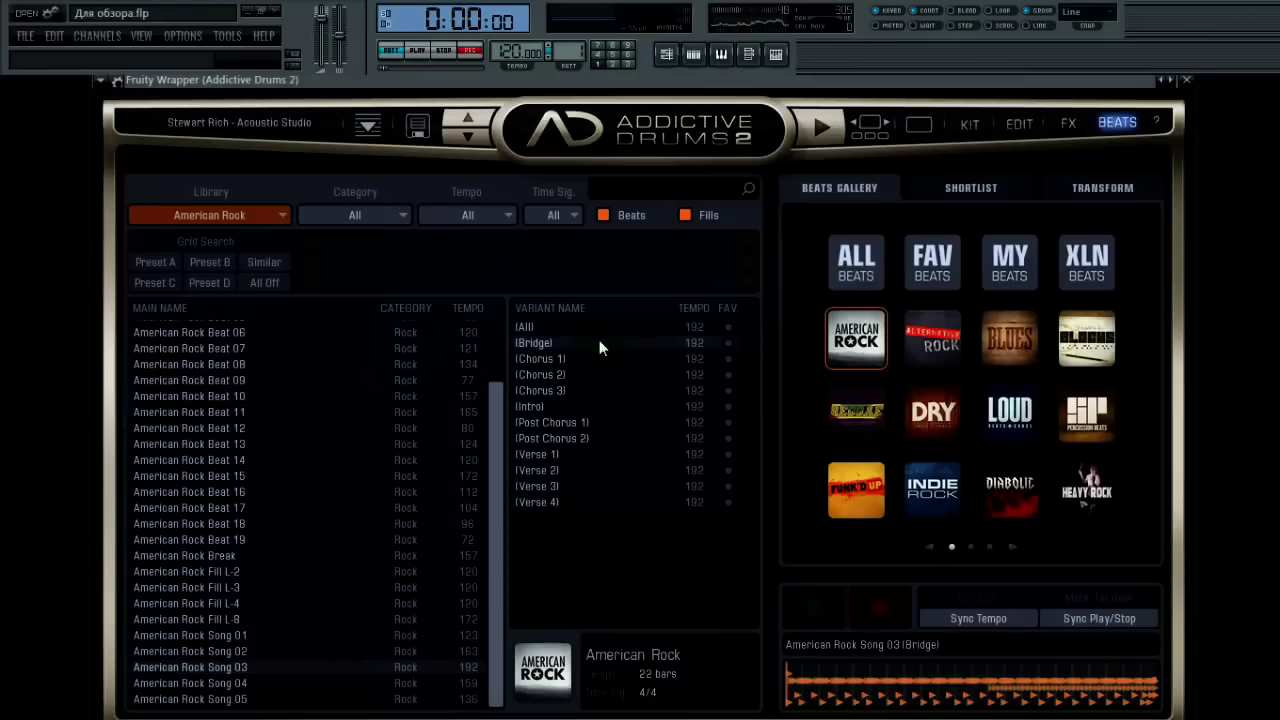
click(649, 328)
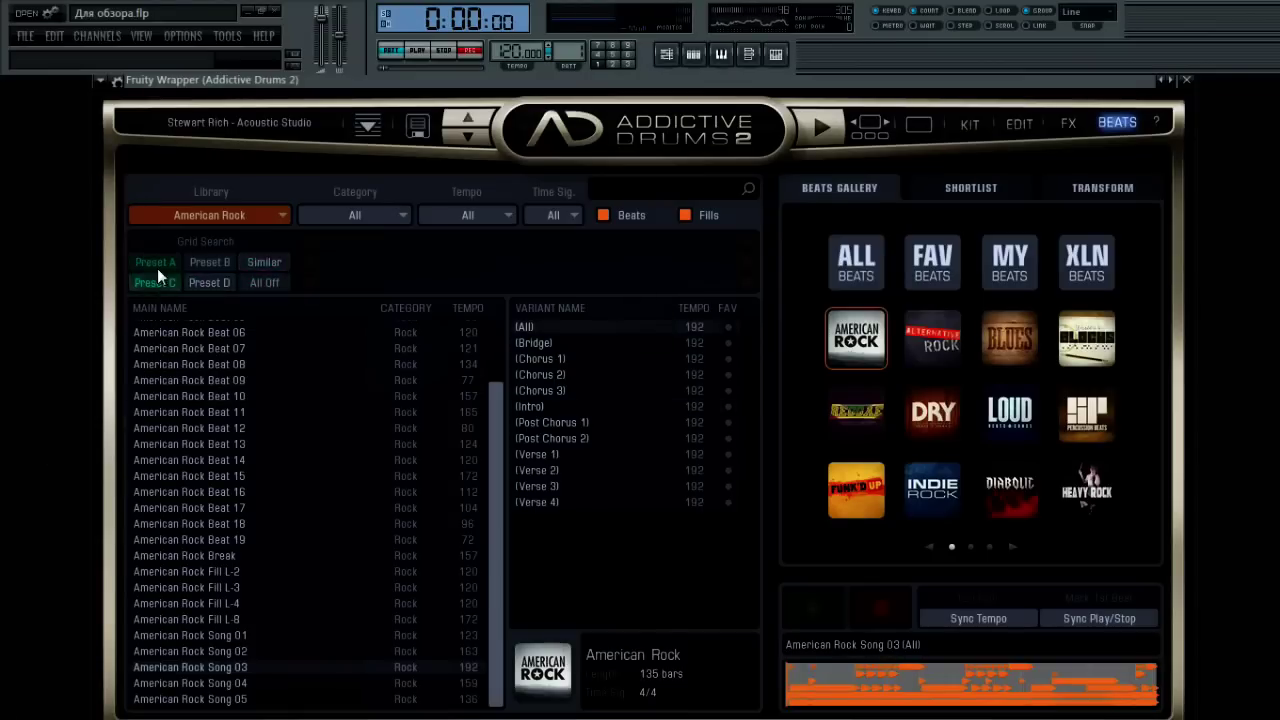
click(267, 222)
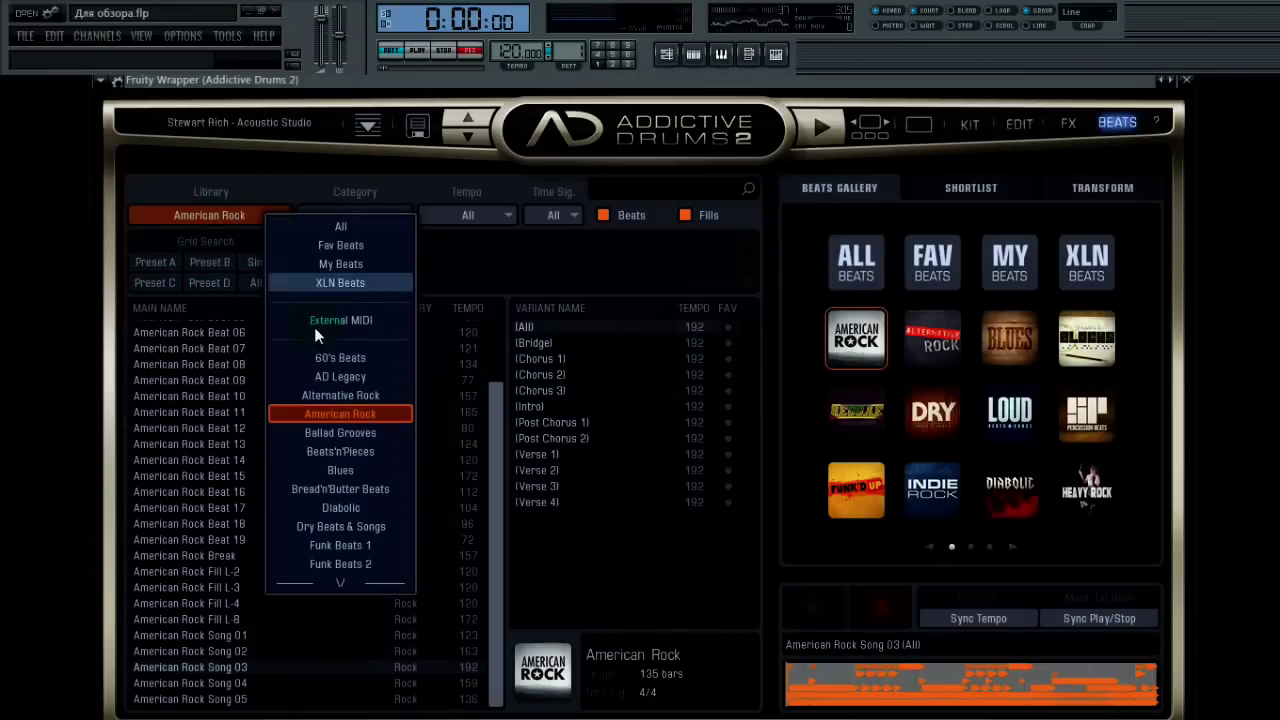
click(325, 195)
click(374, 220)
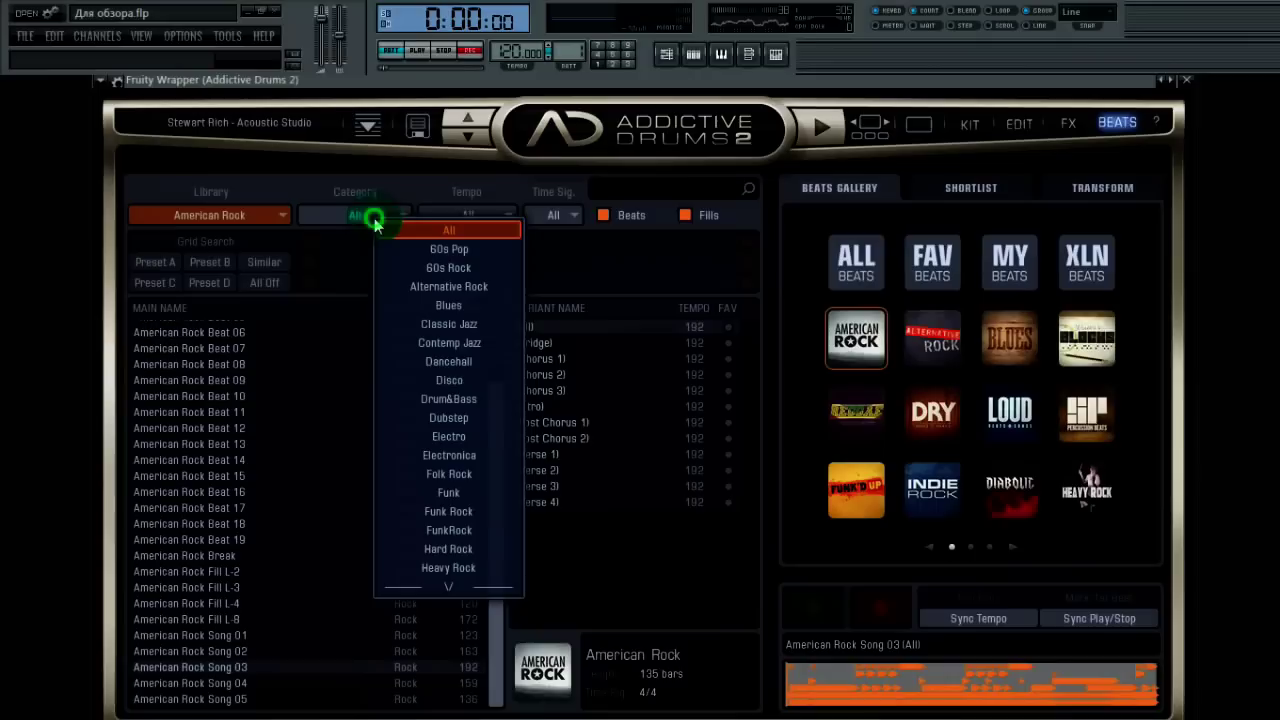
click(462, 214)
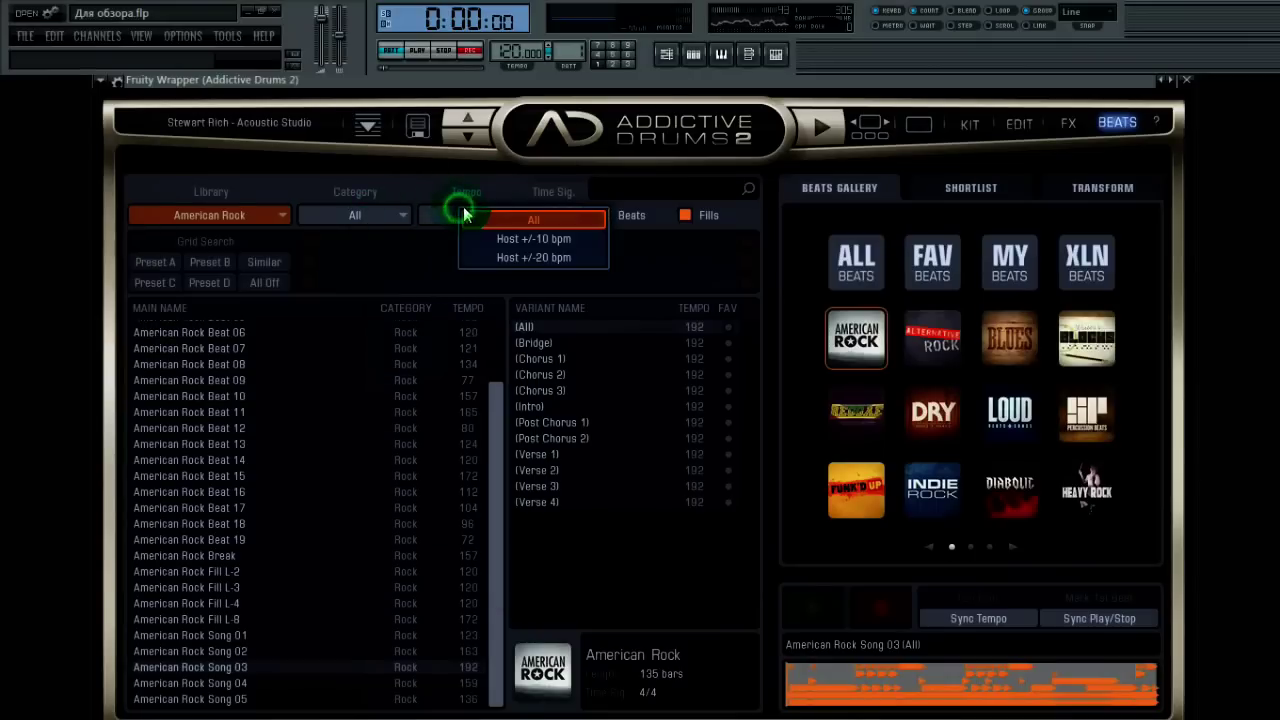
click(548, 213)
click(537, 189)
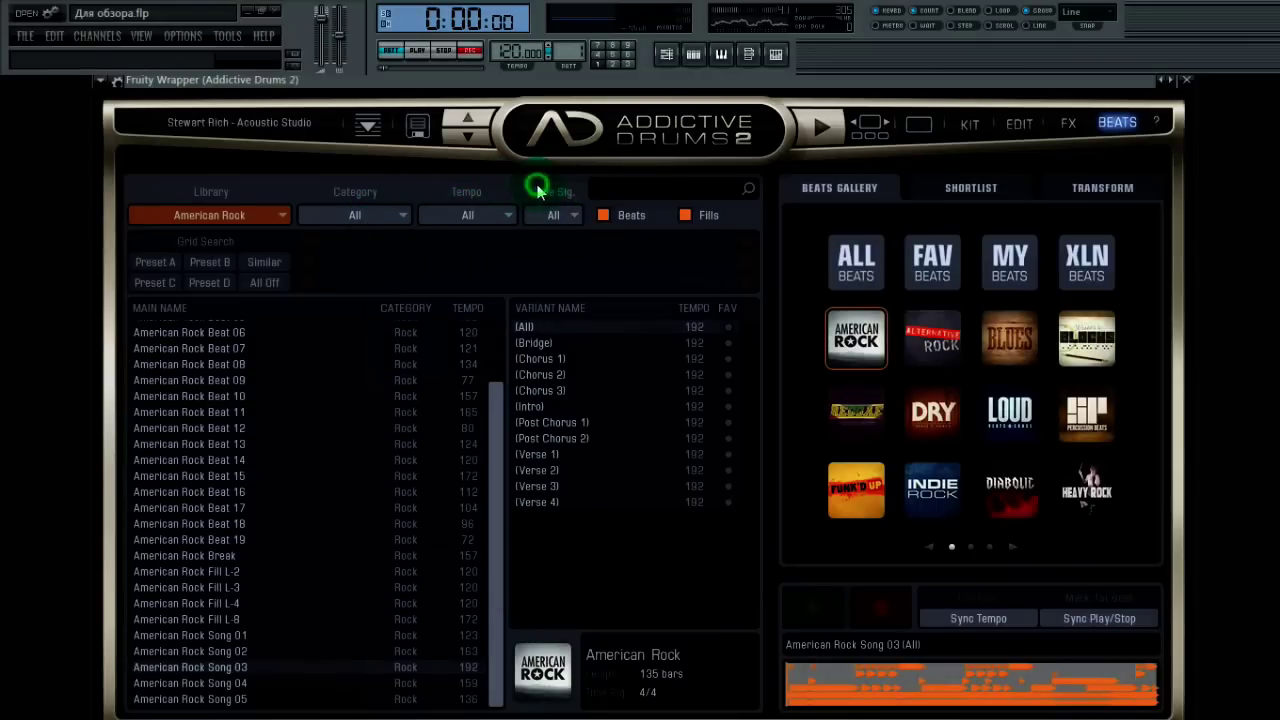
View the American Rock list with only fills and with only beats, restoring both filters each time.
click(604, 218)
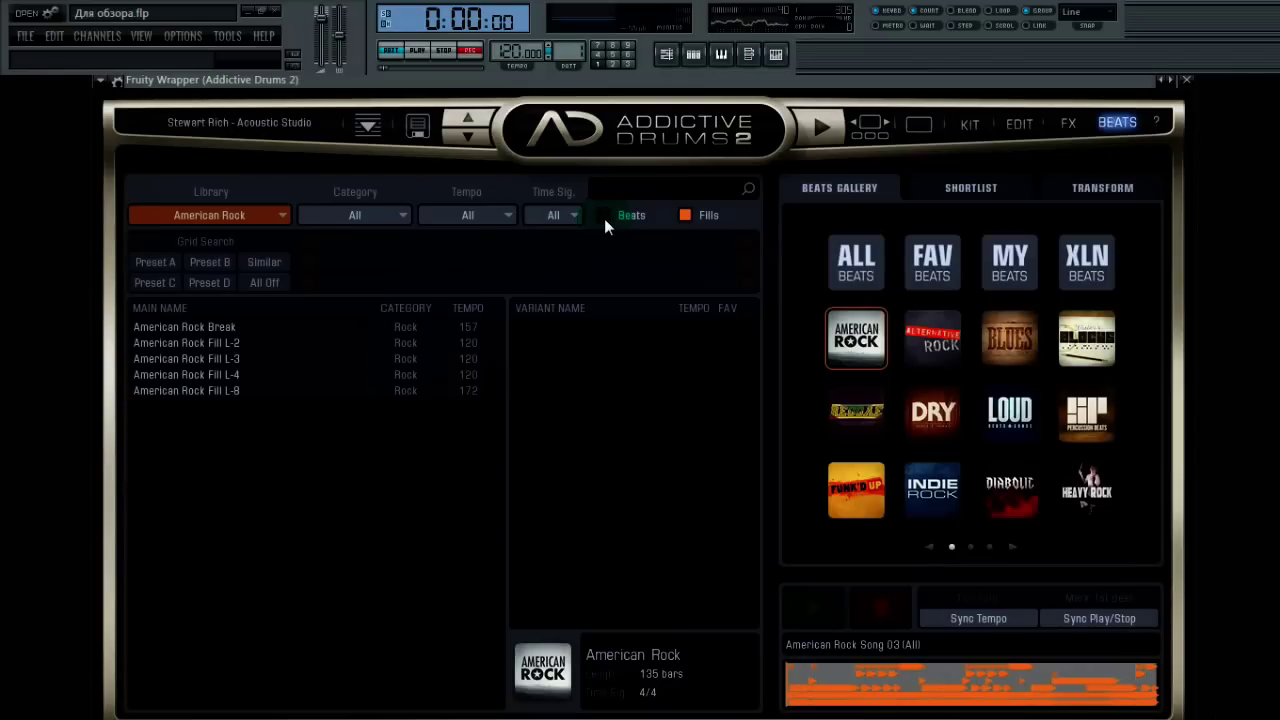
click(604, 218)
click(686, 216)
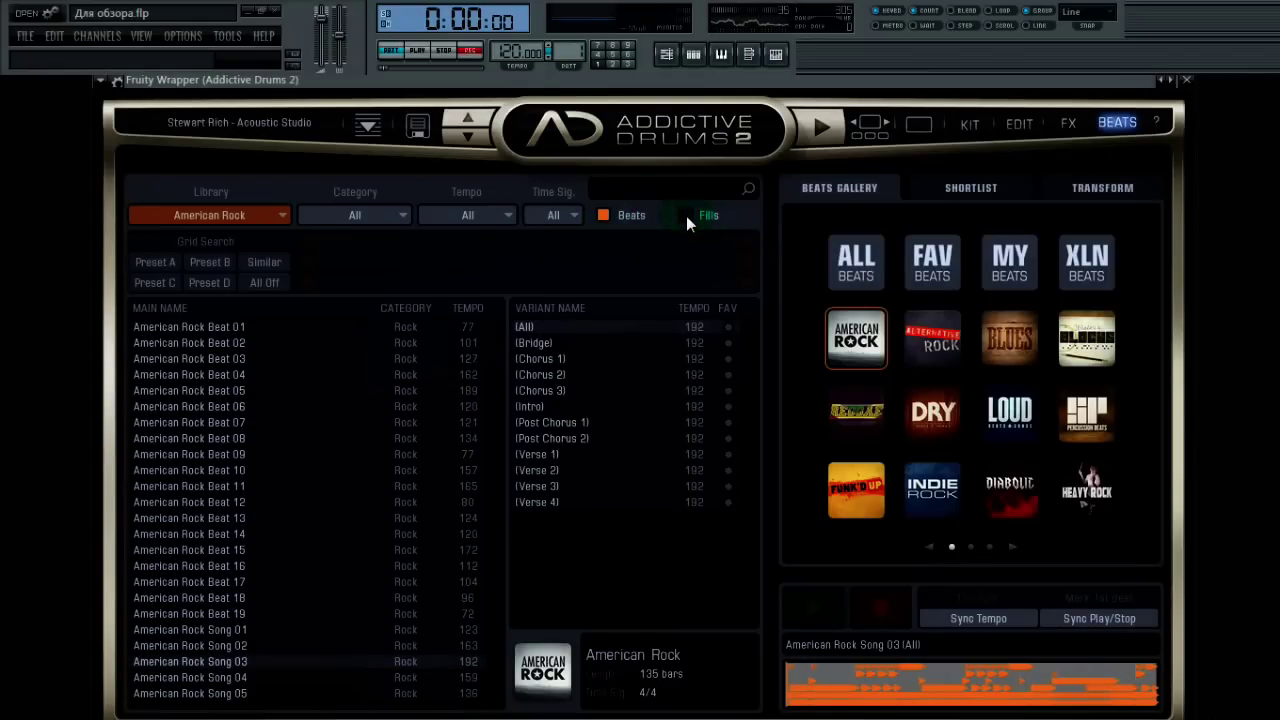
click(686, 216)
Hide the beats to look through American Rock Break and the four fills, and show the beats again.
click(602, 218)
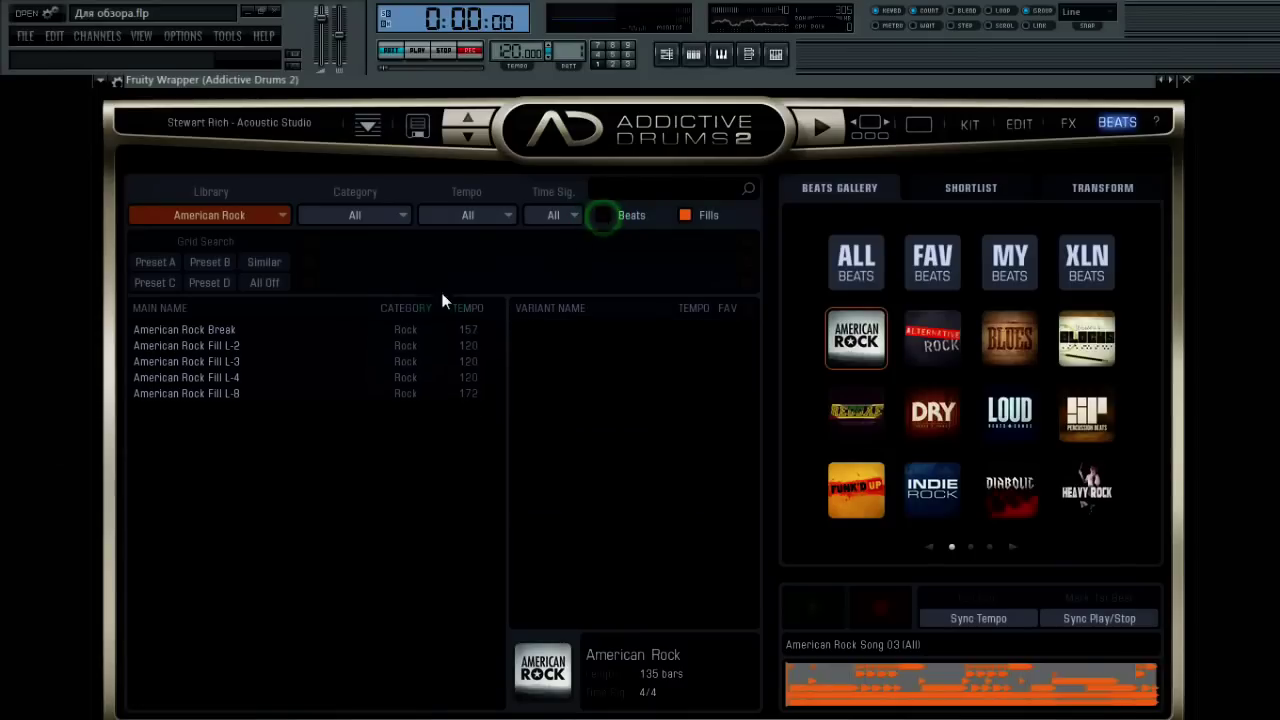
click(394, 326)
click(336, 344)
click(320, 359)
click(303, 377)
click(300, 388)
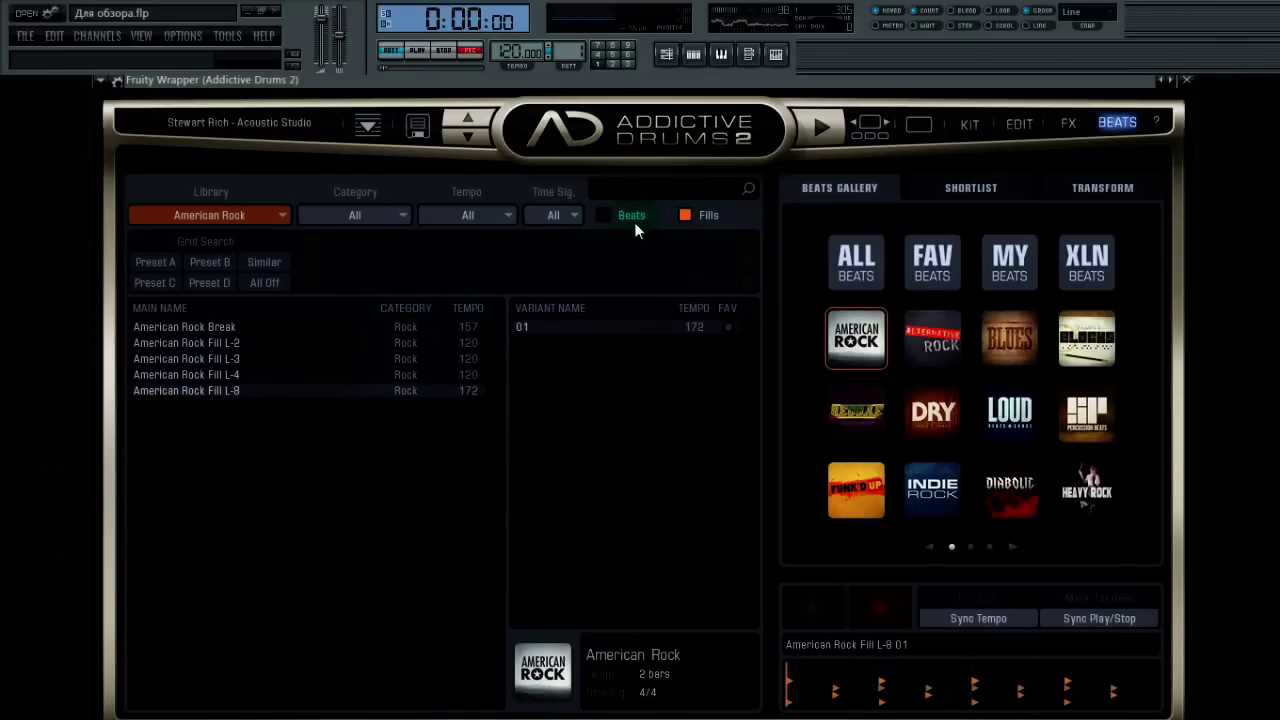
click(602, 216)
Preview American Rock Song 03 (All), stop it and open the beat's Transform settings.
drag(505, 348, 492, 439)
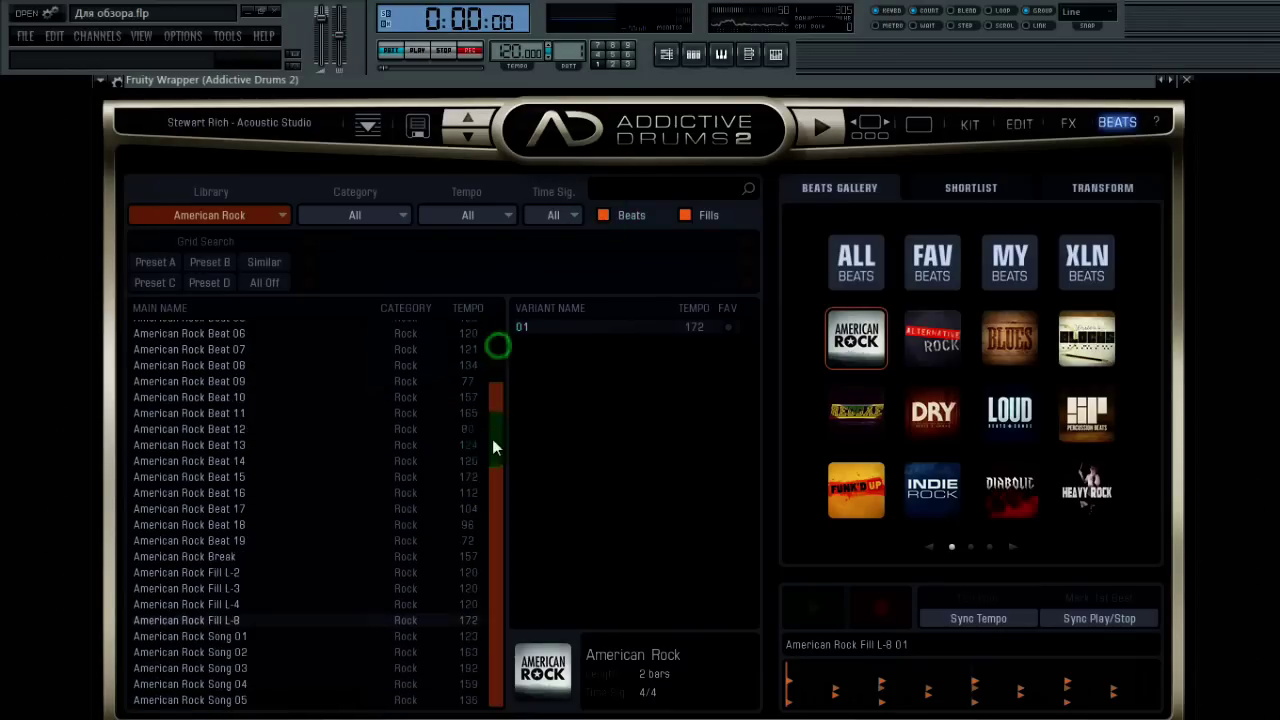
click(355, 668)
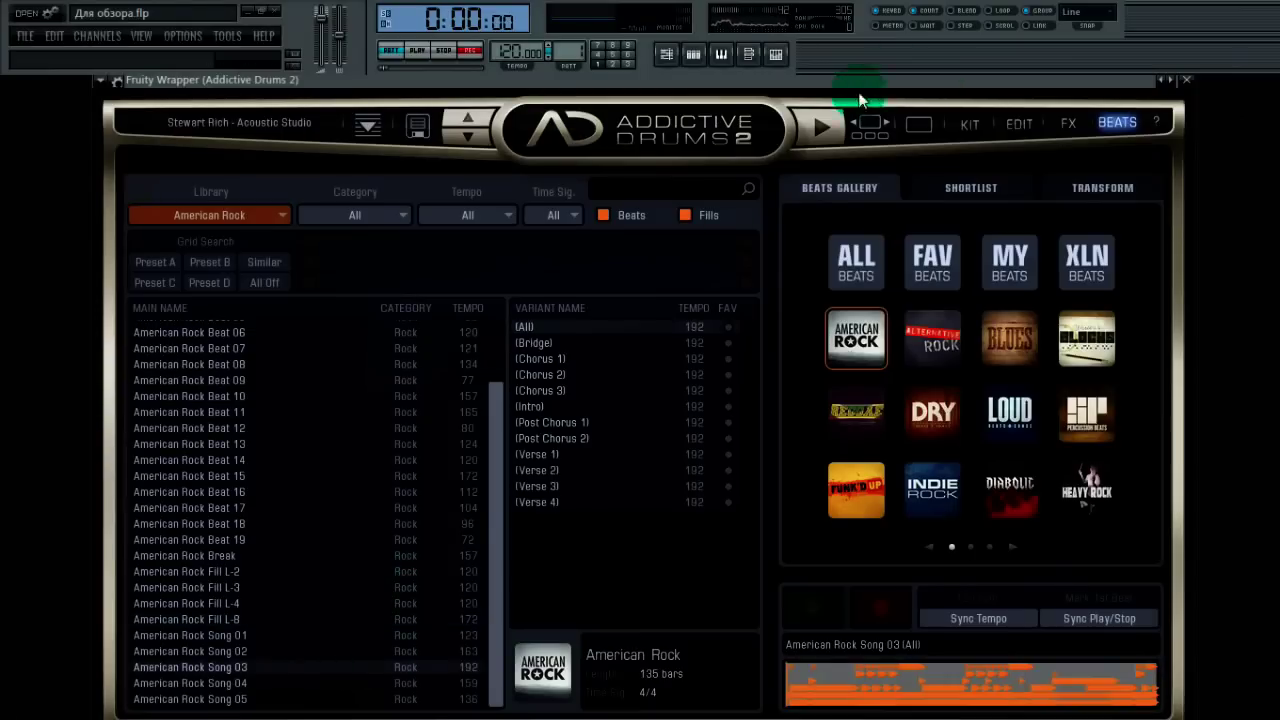
click(820, 128)
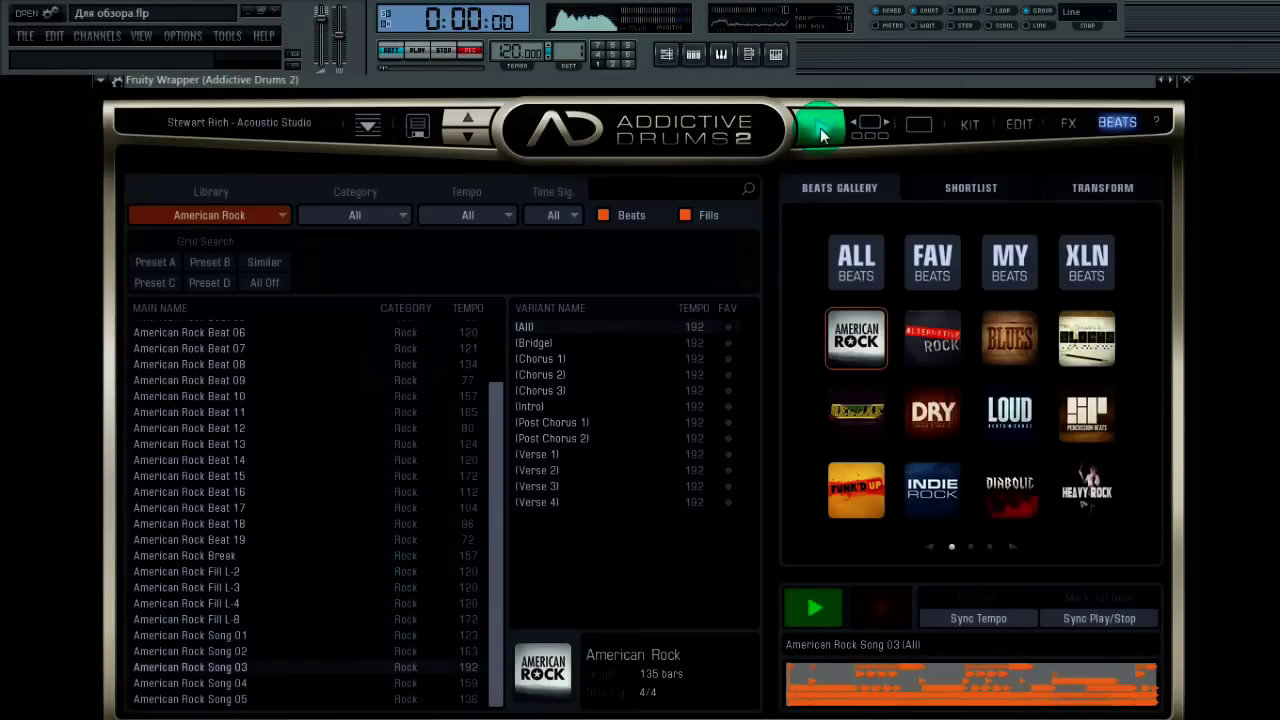
click(820, 132)
click(1003, 192)
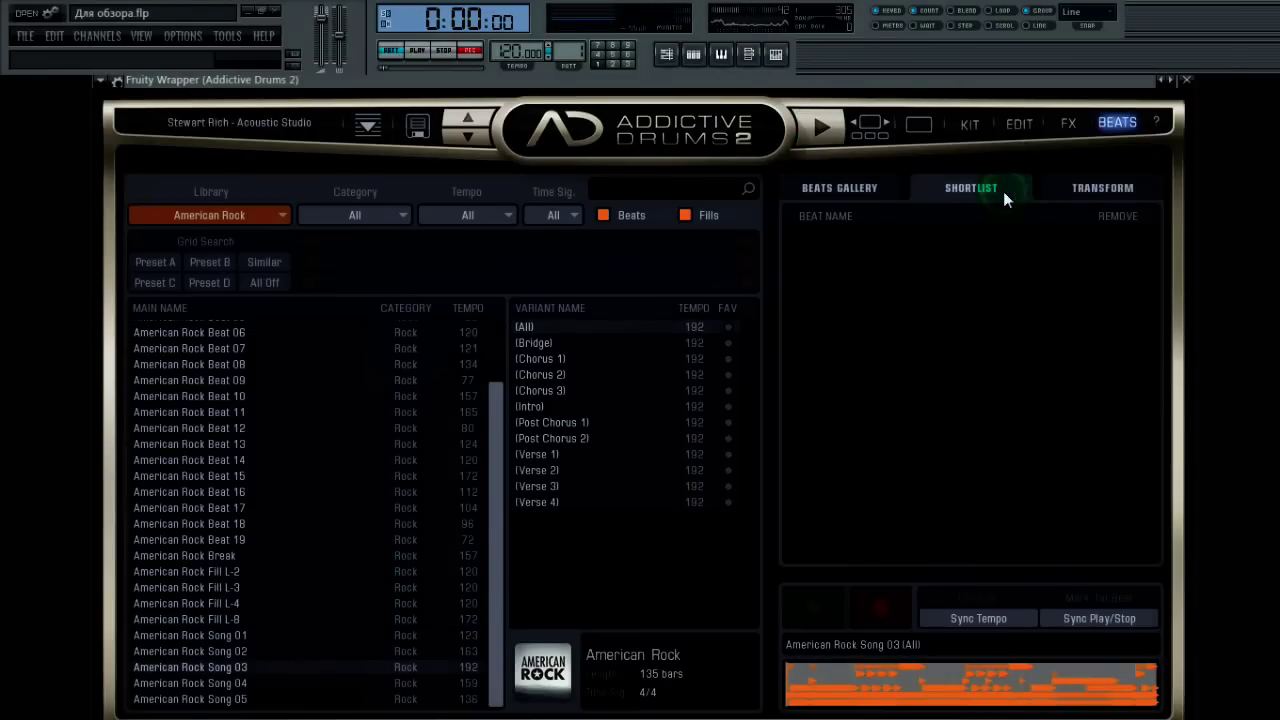
click(1105, 190)
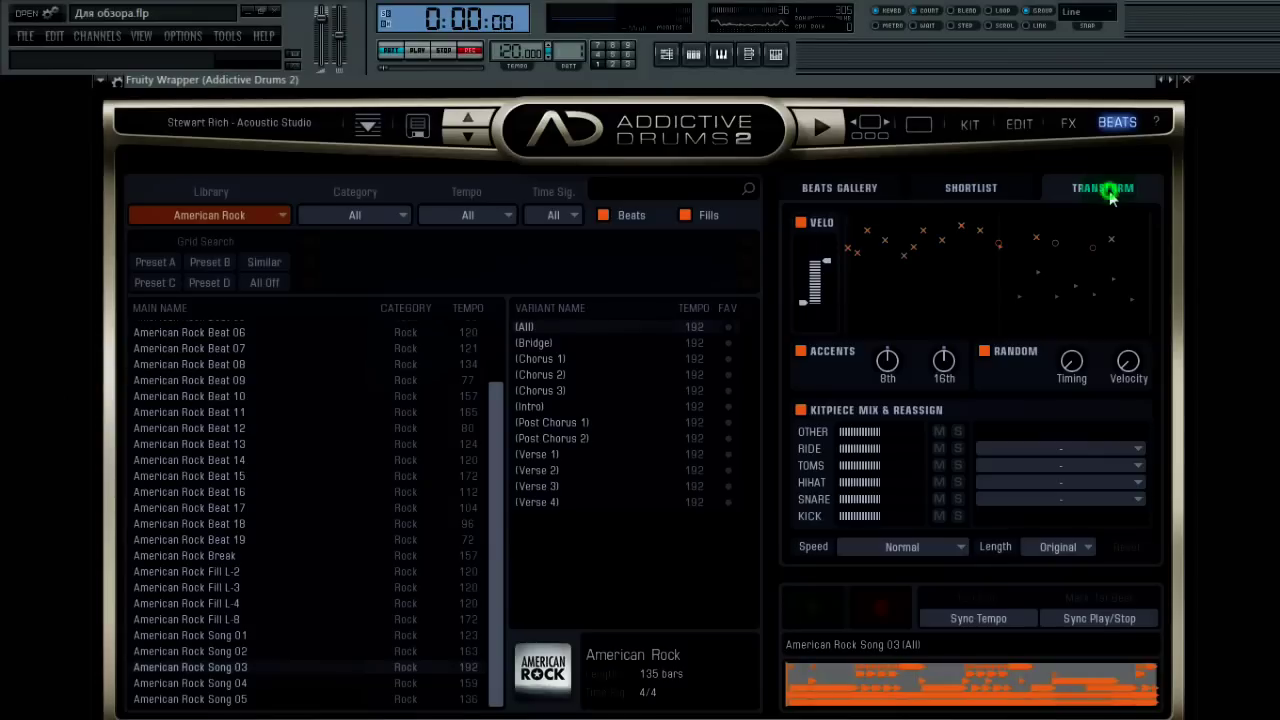
Adjust the beat's velocity range, the 8th and 16th accents, and the random timing and velocity.
drag(841, 264, 816, 252)
drag(800, 308, 810, 290)
drag(887, 362, 950, 341)
drag(1068, 363, 1080, 305)
drag(1125, 367, 1134, 332)
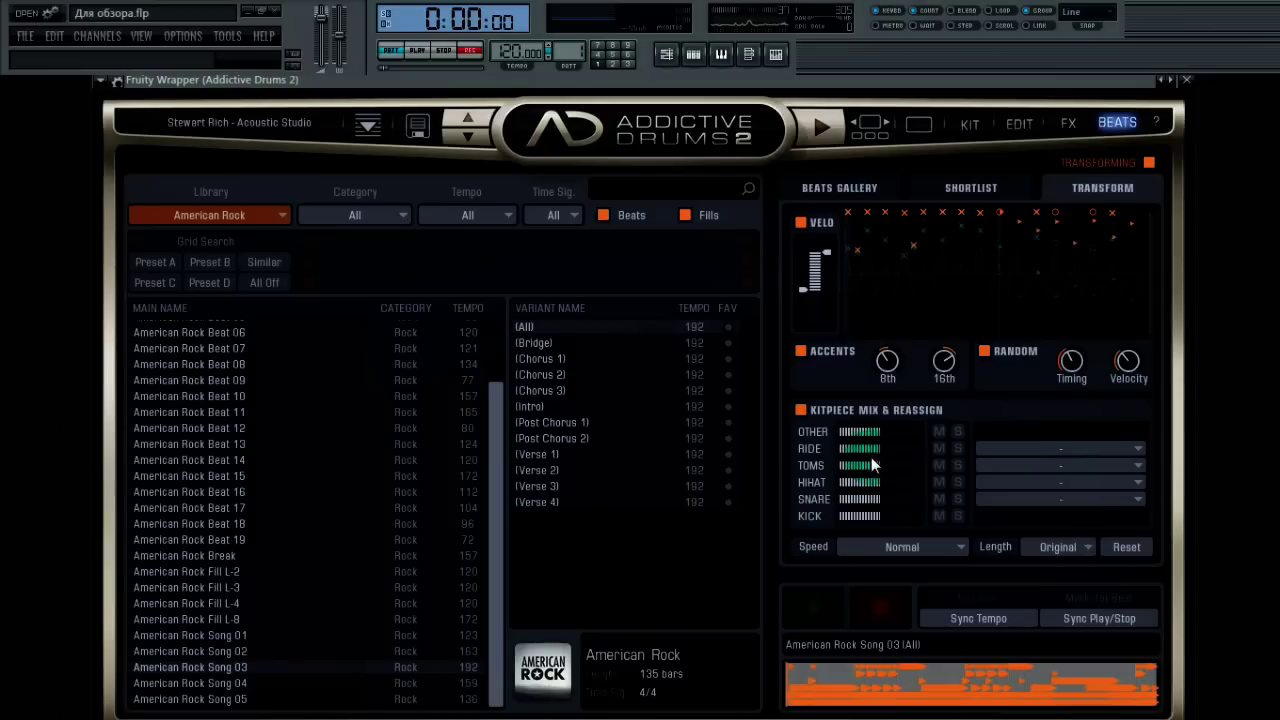
Raise the snare and lower the kick in the kitpiece mix, and set the beat speed to Half.
drag(884, 497, 865, 518)
click(955, 549)
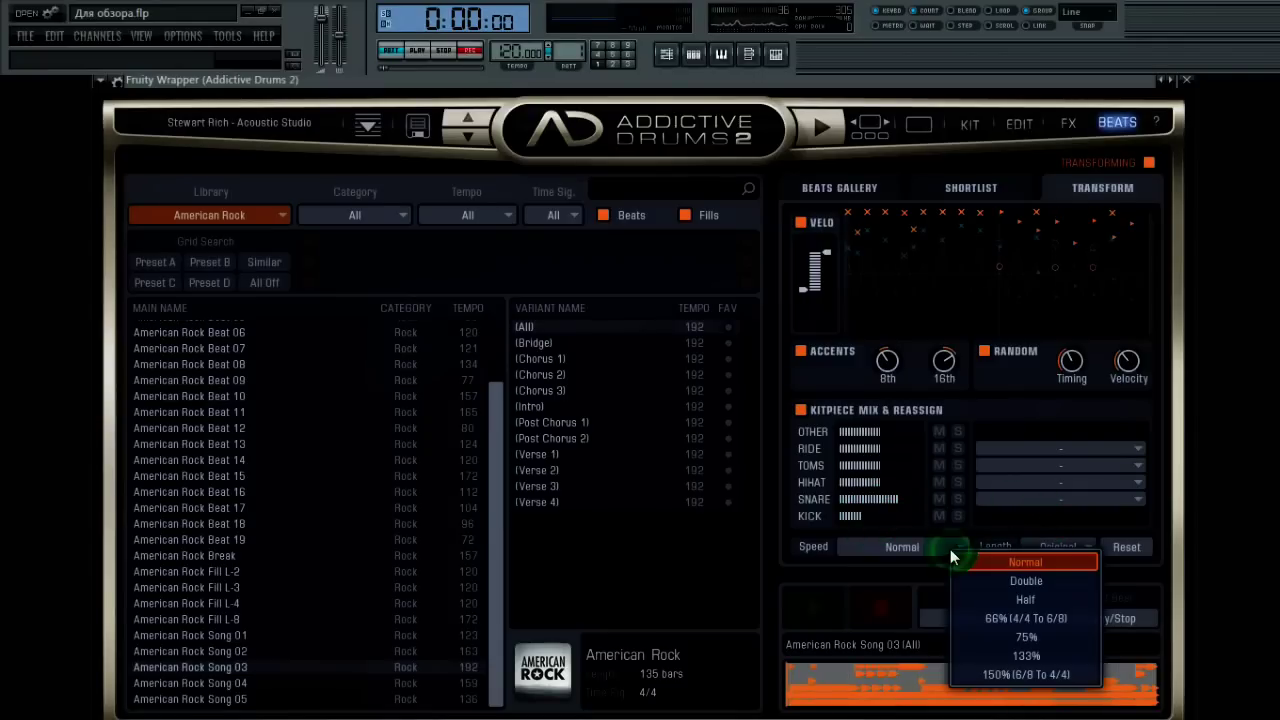
click(1027, 600)
Play the transformed beat while raising the kick level, stop it and reset all the transform settings.
click(817, 128)
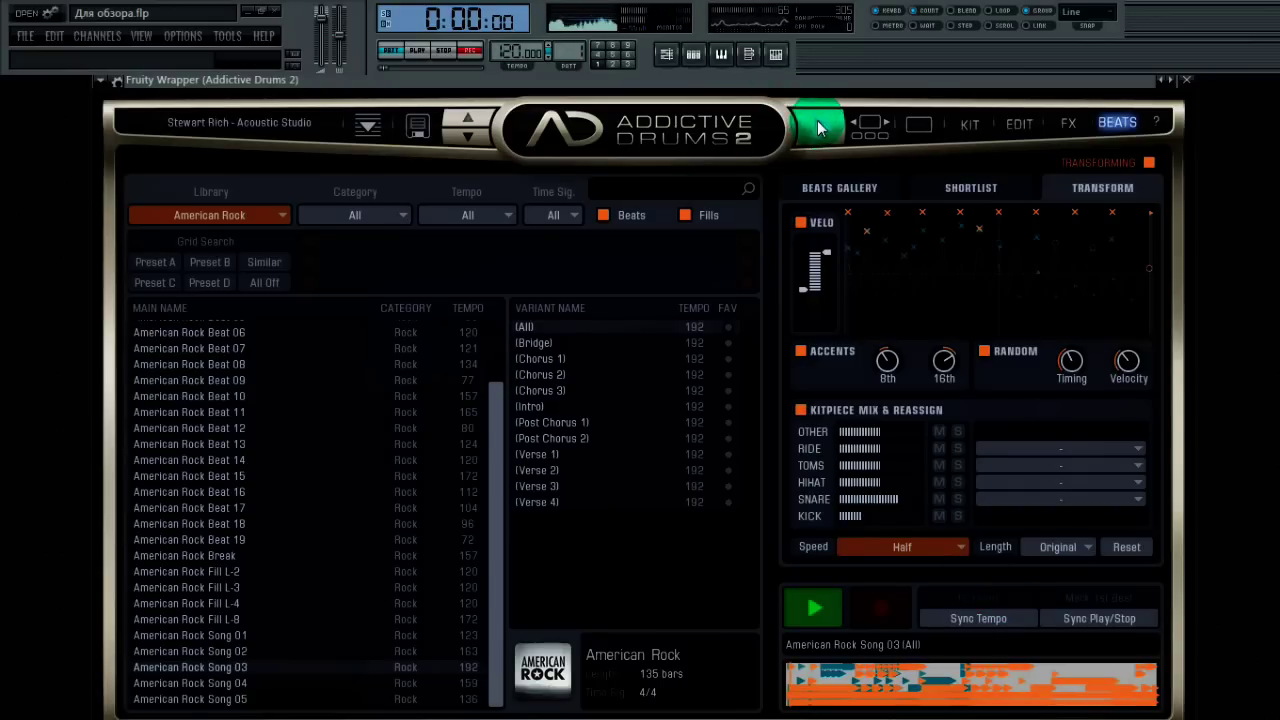
drag(850, 521, 927, 530)
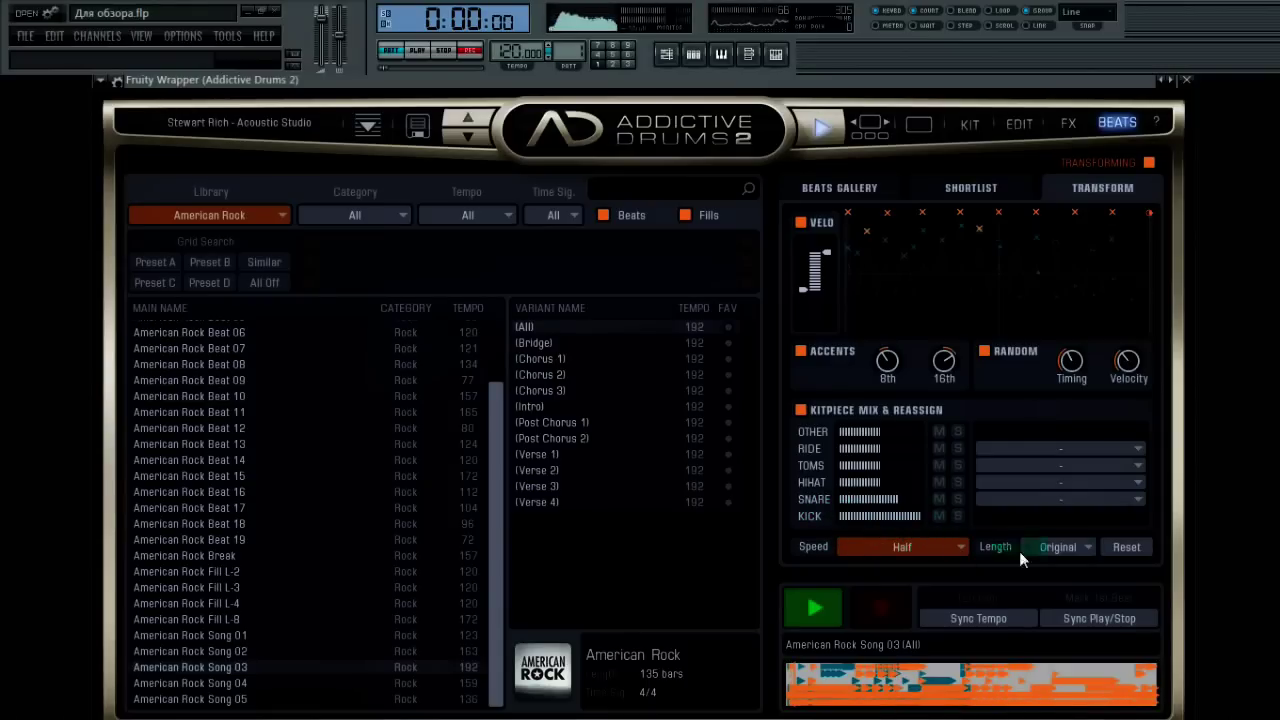
click(818, 133)
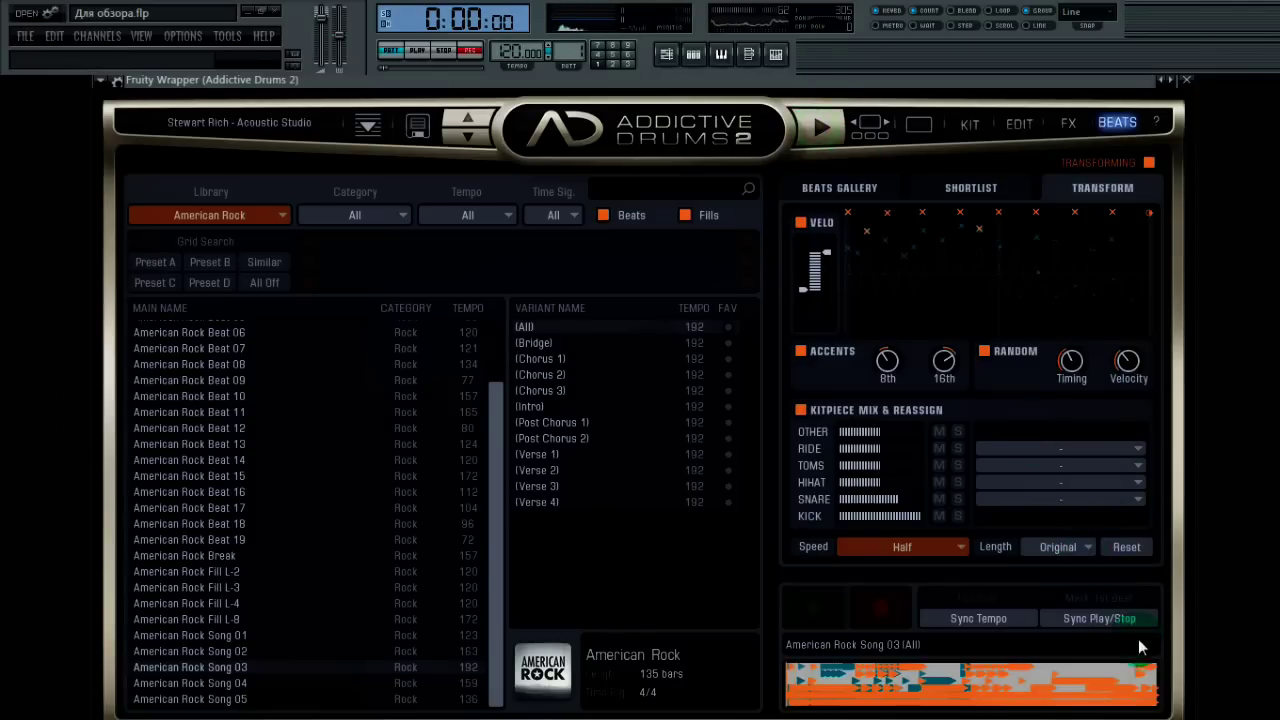
click(1126, 547)
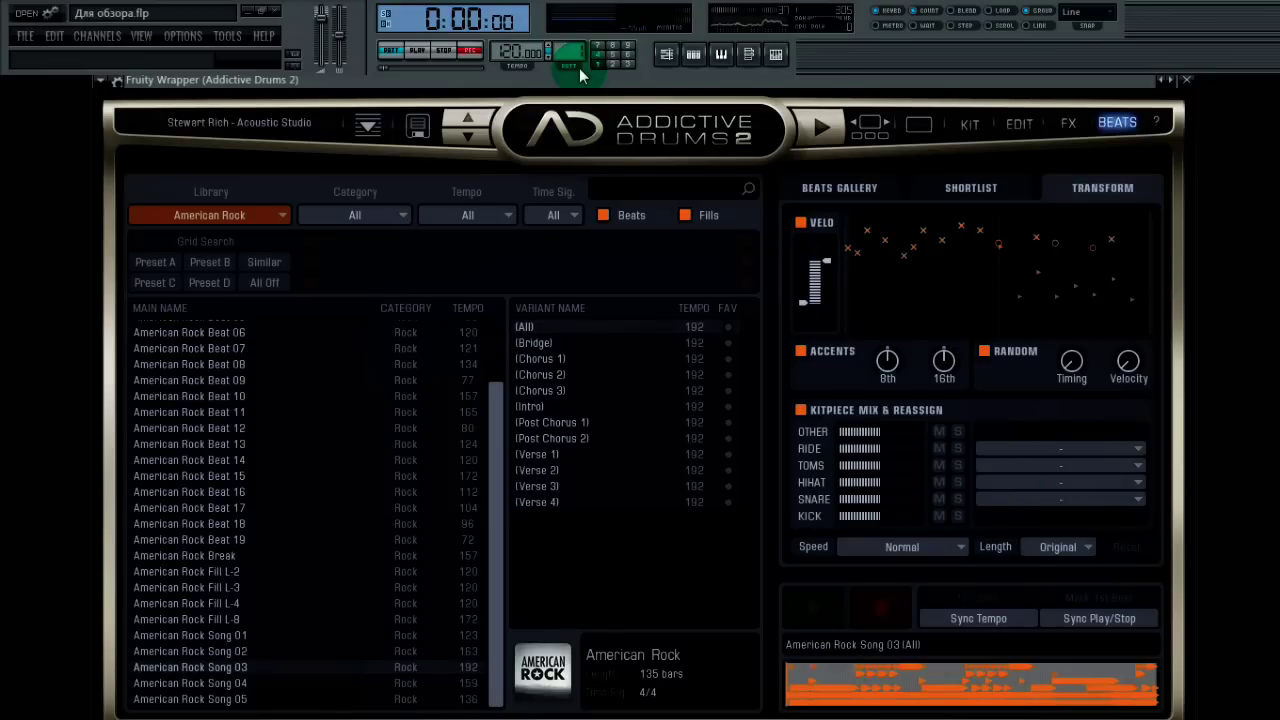
Open the Addictive Drums 2 piano roll from Pattern 1 and cut all of its notes.
click(697, 53)
drag(745, 110, 390, 207)
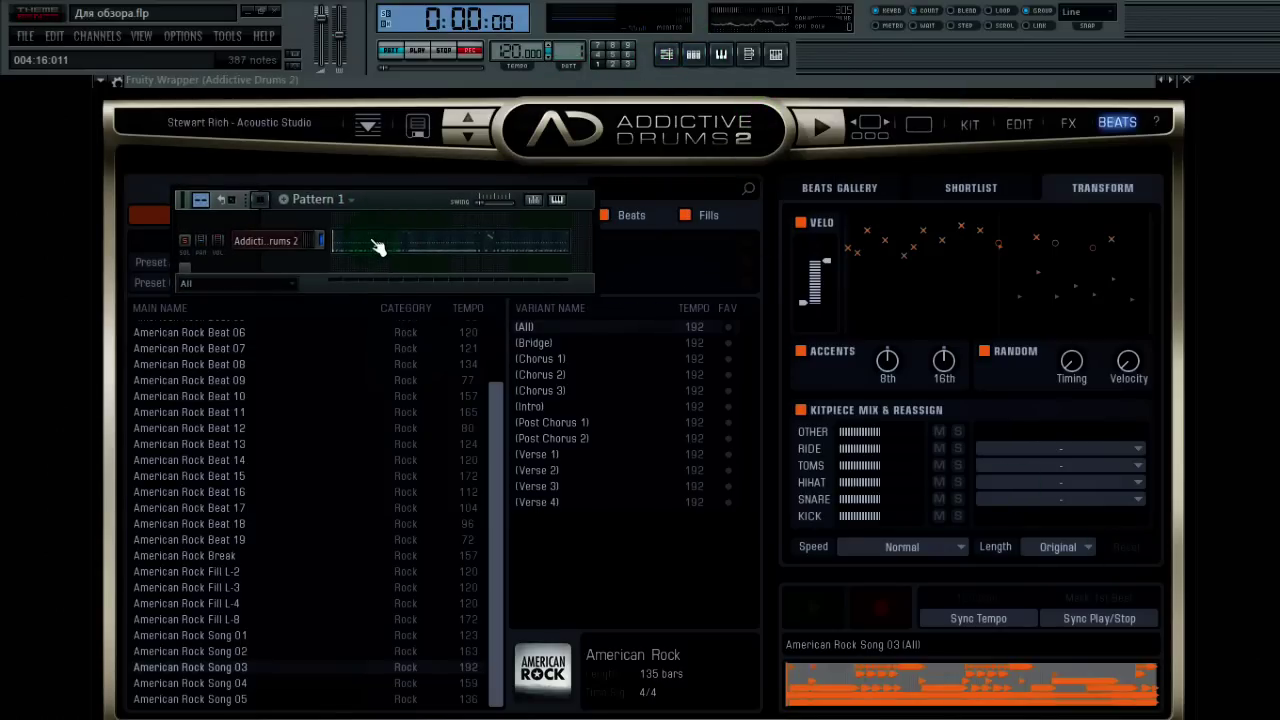
click(378, 247)
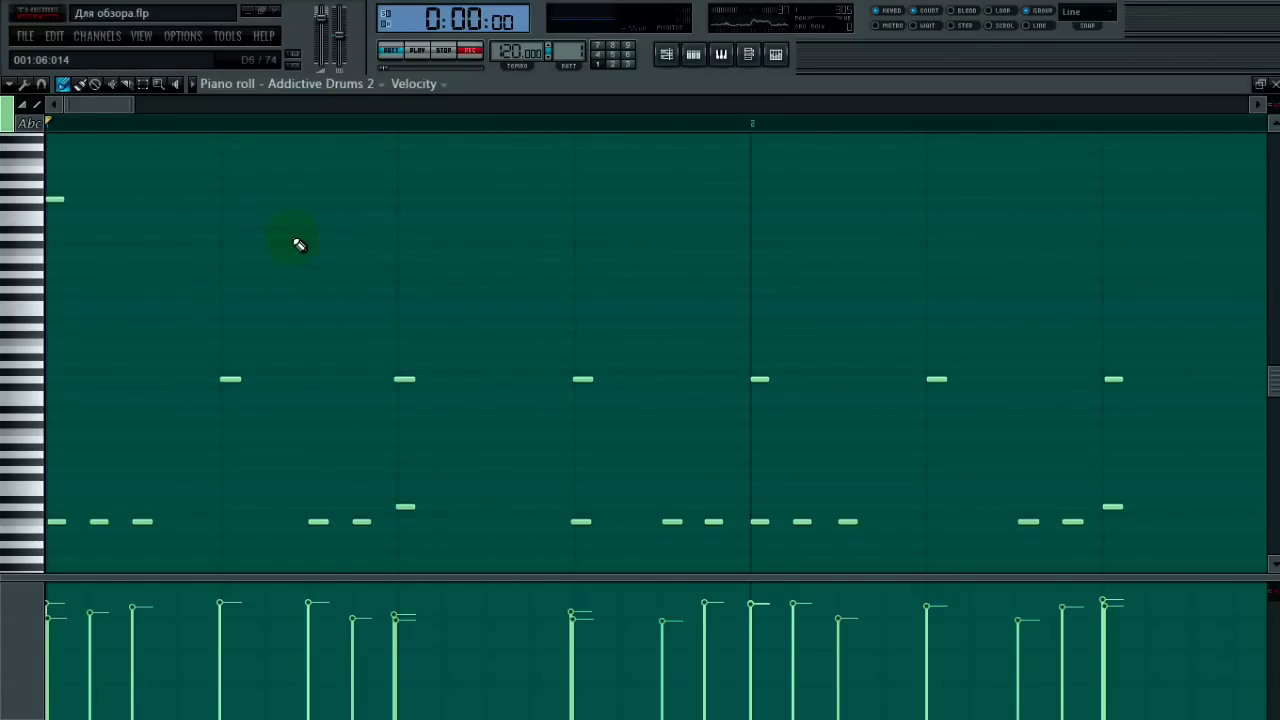
key(ctrl+x)
Shrink the piano roll, move it beside the beats list and insert American Rock Song 03 into it.
double_click(740, 90)
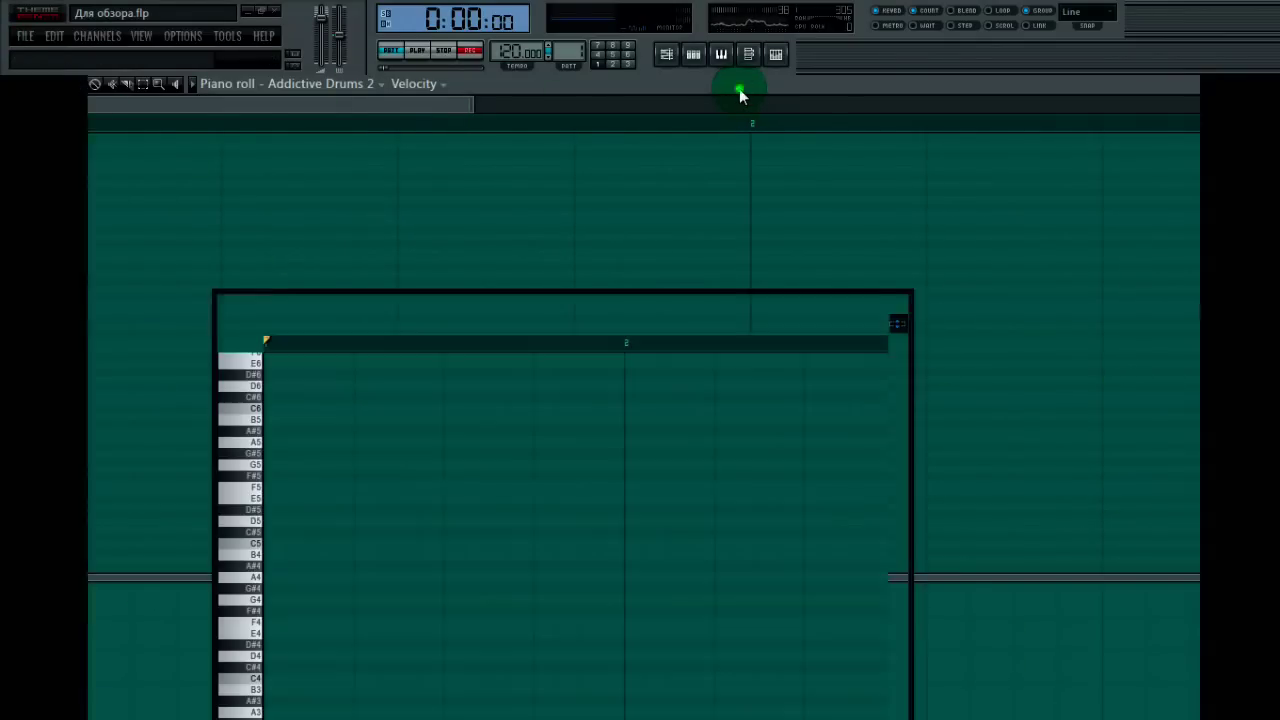
drag(729, 300, 686, 175)
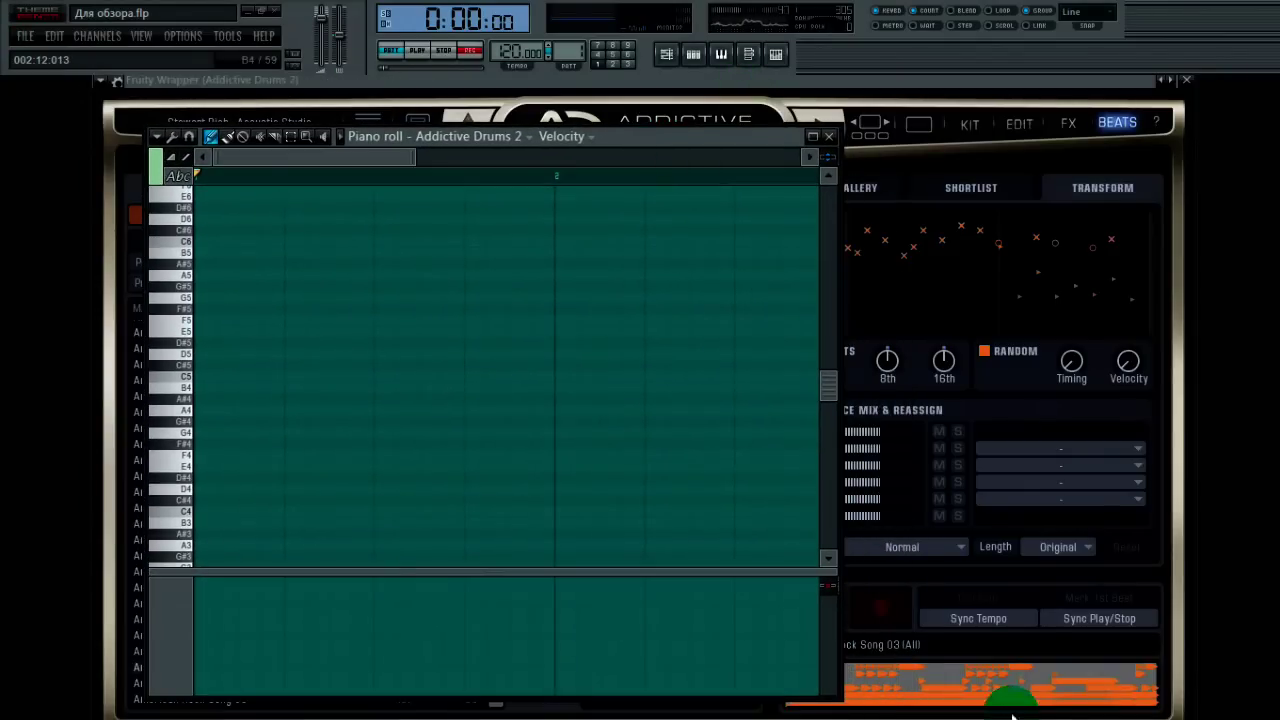
drag(651, 150, 1035, 123)
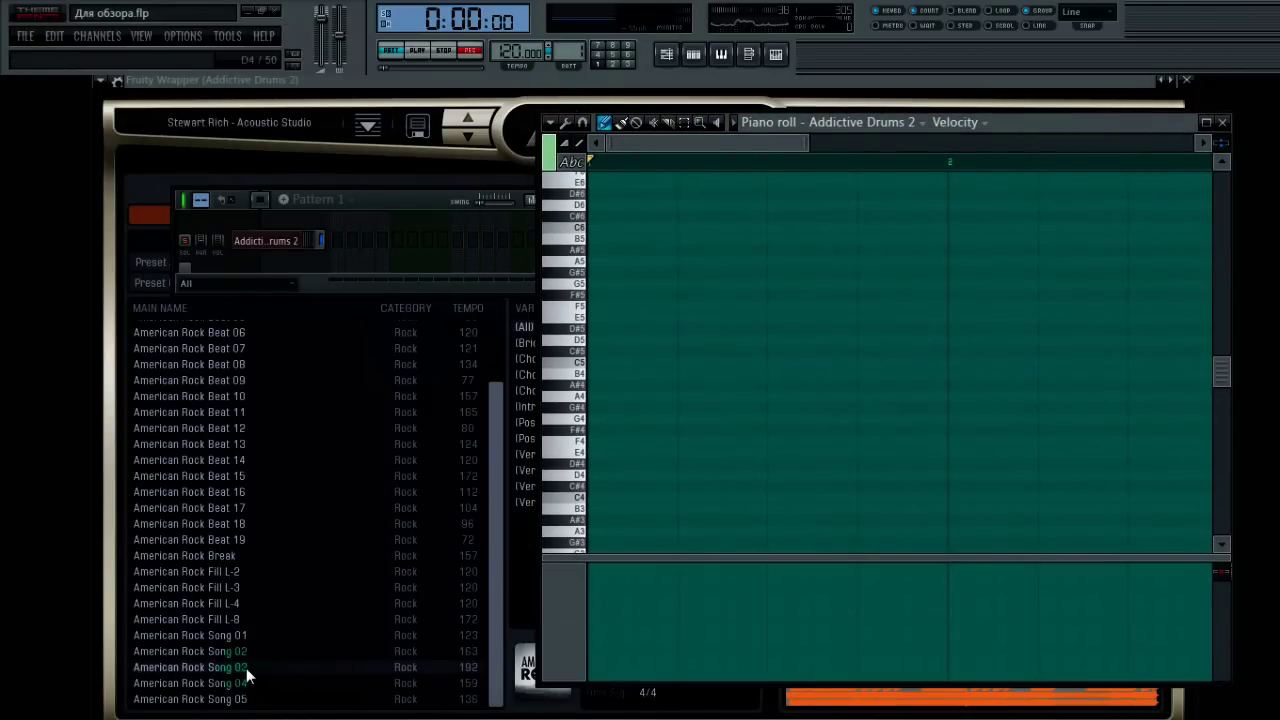
click(246, 668)
drag(671, 284, 676, 283)
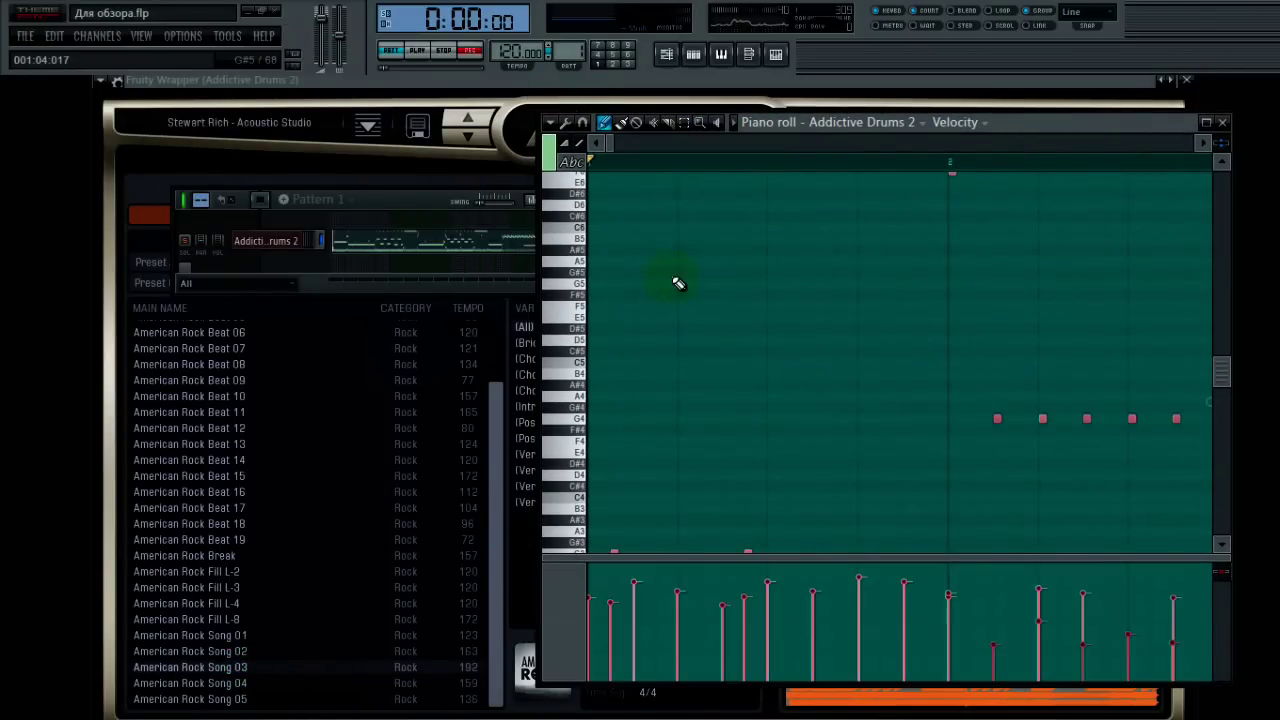
Maximize the piano roll, show more bars of the inserted beat and play it, skipping ahead to just after bar 25.
double_click(1020, 122)
click(277, 283)
drag(77, 105, 443, 94)
click(420, 50)
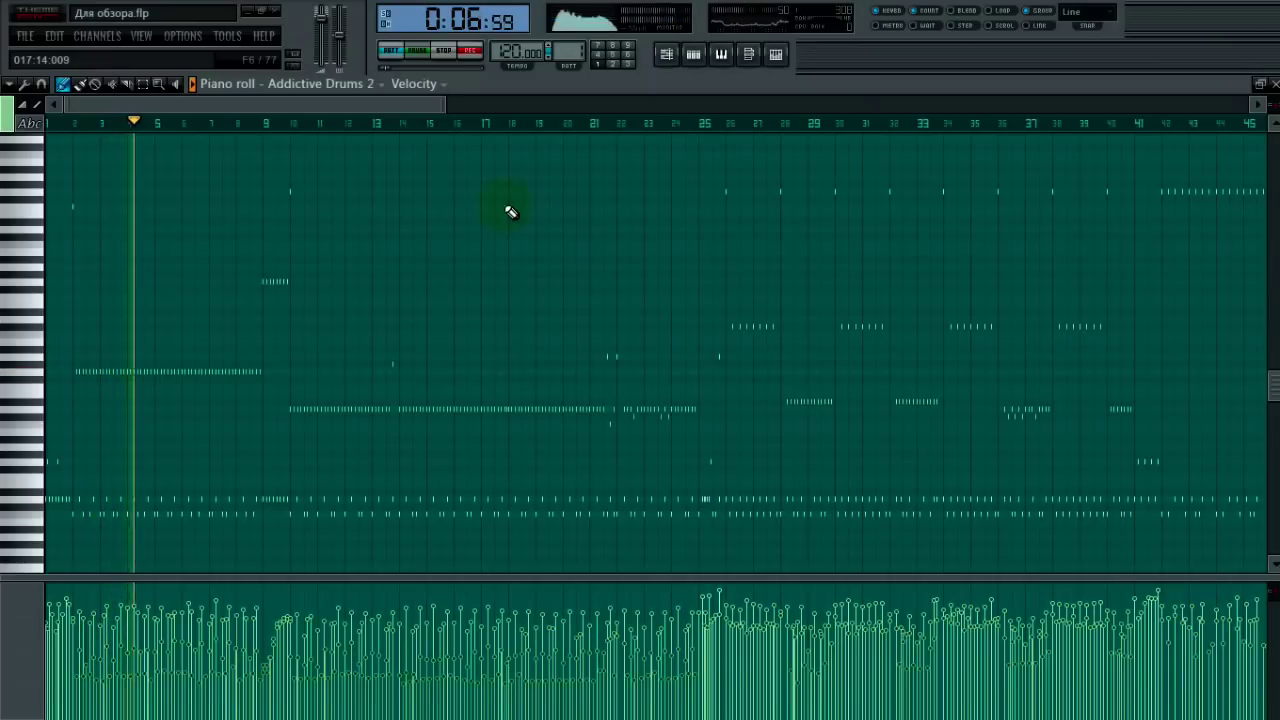
click(714, 124)
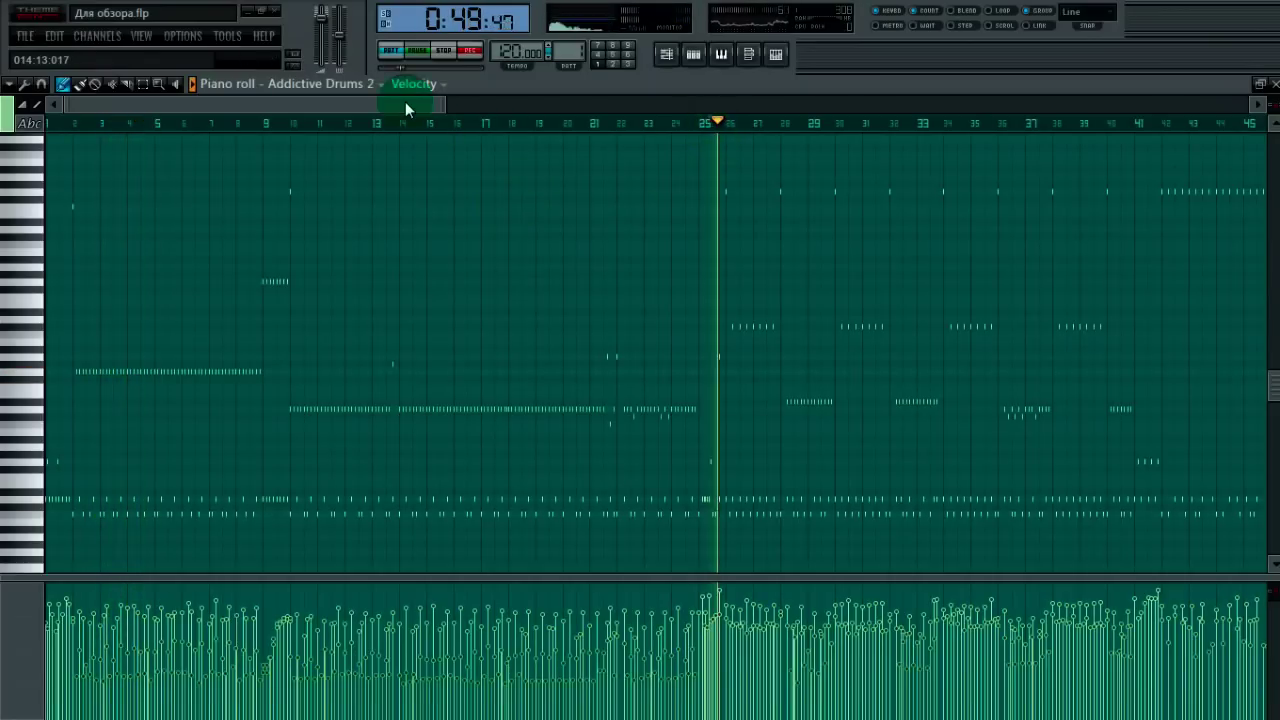
Stop playback and return to the Addictive Drums 2 window by closing the piano roll and hiding the pattern window.
drag(405, 101, 873, 127)
click(445, 51)
click(1275, 85)
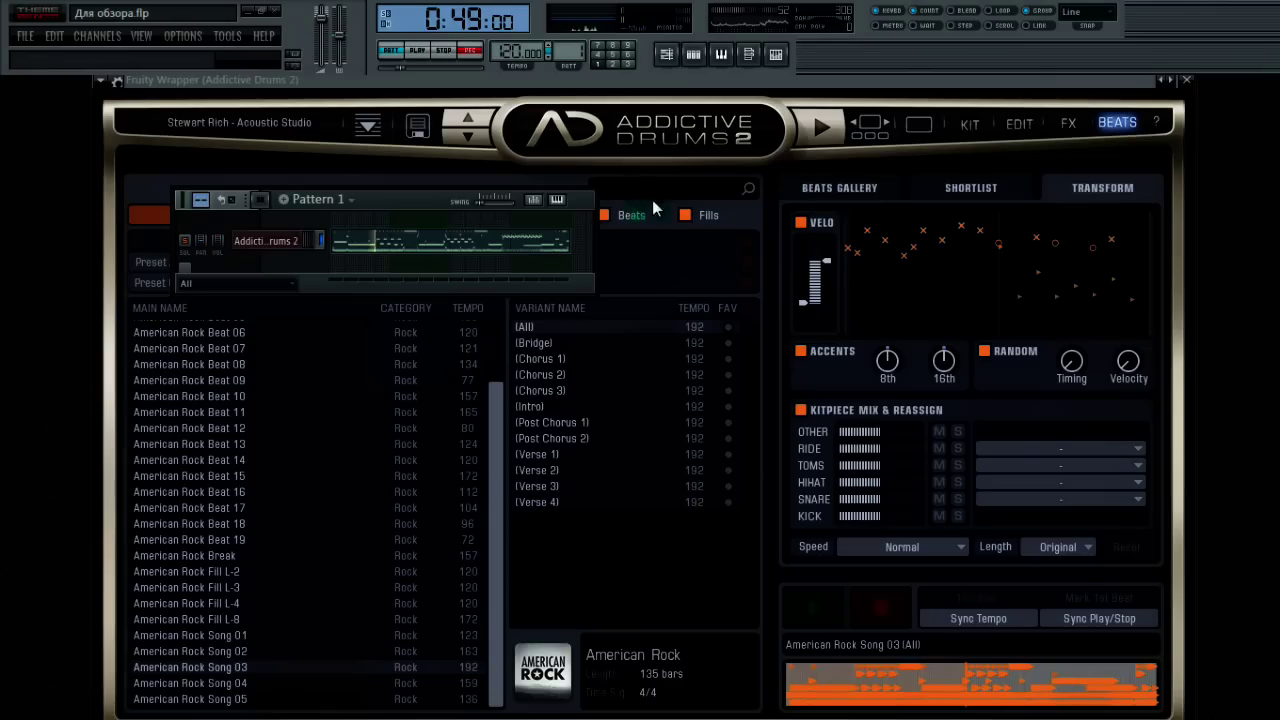
click(719, 86)
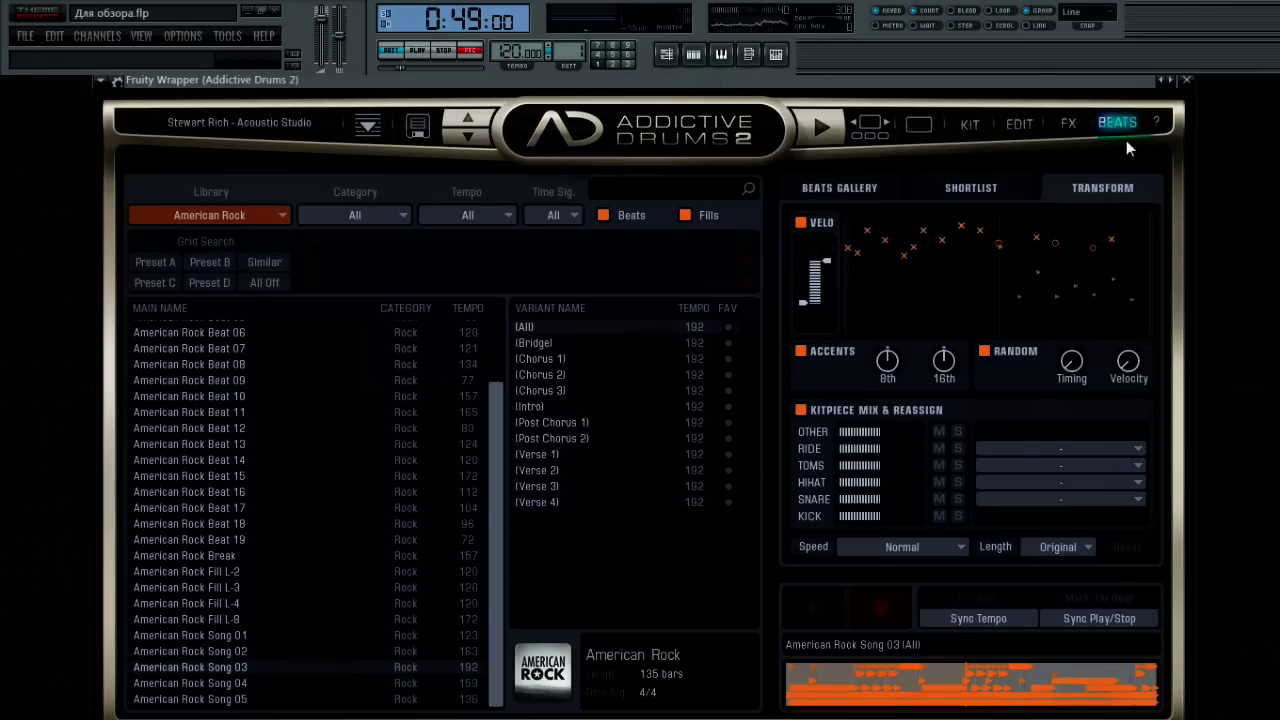
Open the Addictive Drums 2 Map Window and audition the kick, the Ride 1 Choke and the HH Foot Splash.
click(1156, 122)
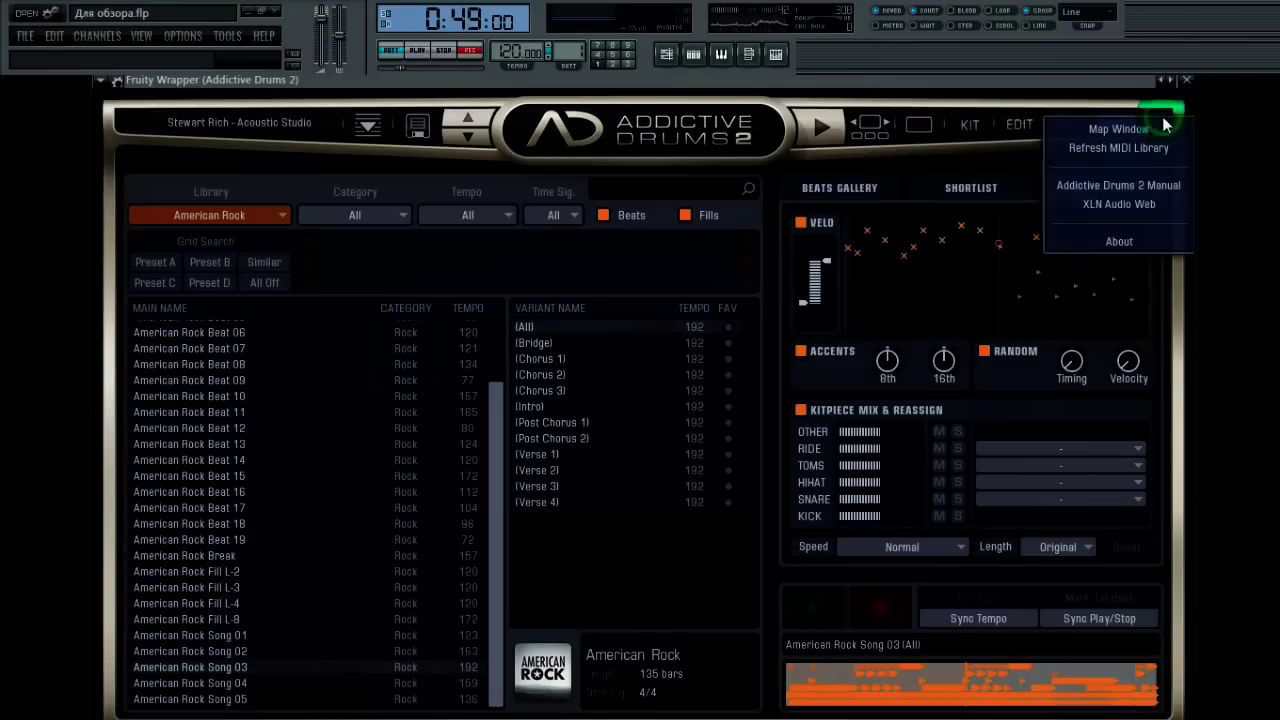
click(1146, 129)
click(757, 140)
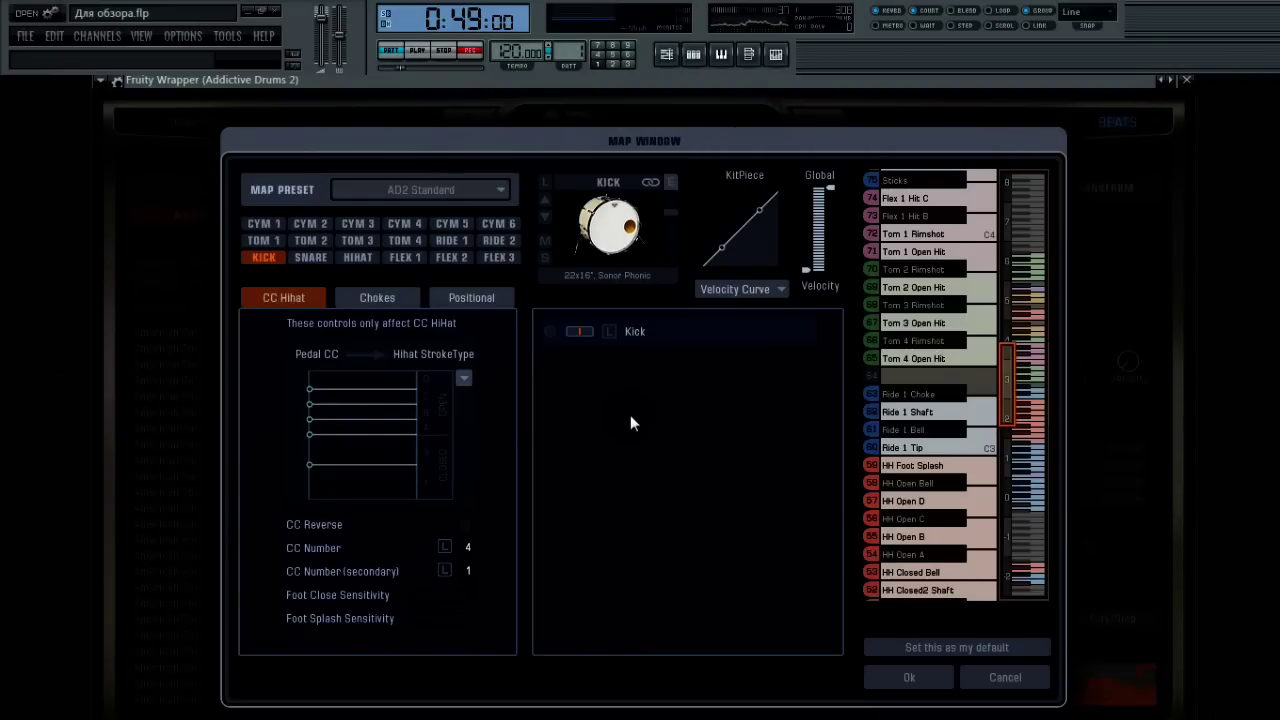
click(612, 232)
click(978, 396)
click(990, 462)
Audition the mapped snare strokes, including Snare Open Hit, Shallow Rimshot and Shallow Hit, along with Ride 1 Tip.
mouse_move(1005, 354)
mouse_down()
mouse_move(1005, 473)
mouse_move(1001, 429)
mouse_up()
click(973, 465)
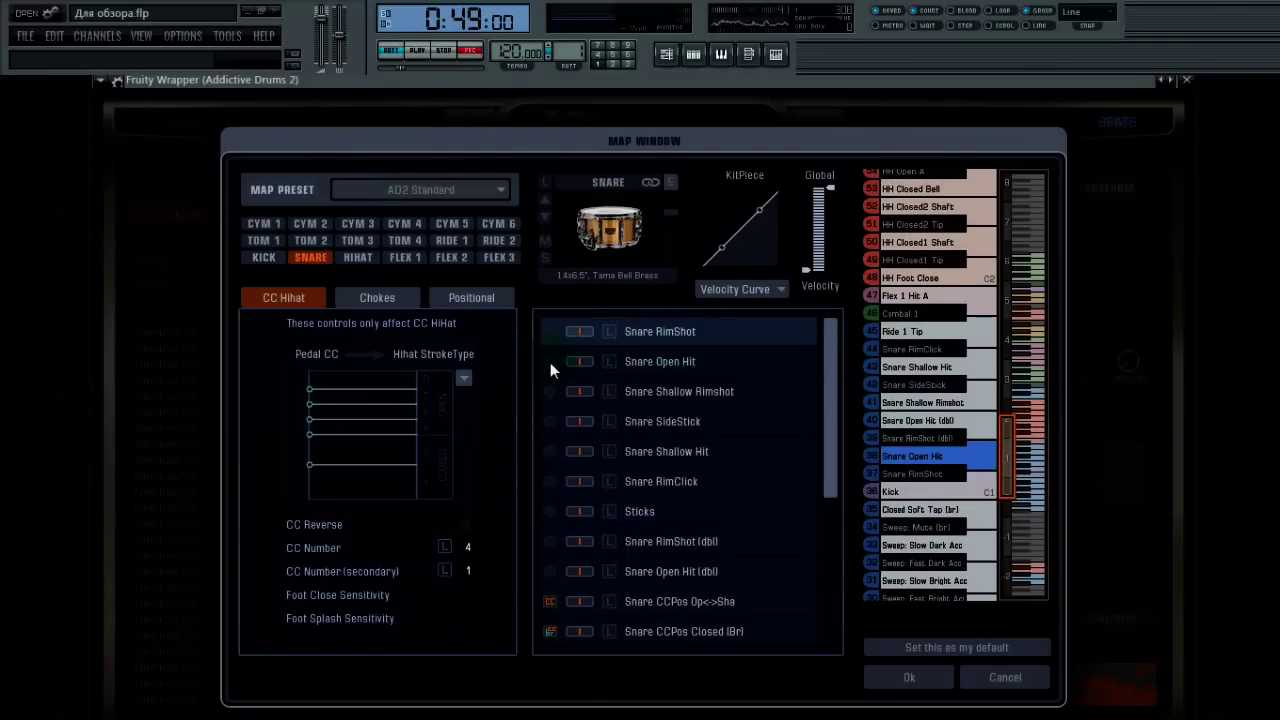
click(672, 362)
click(975, 421)
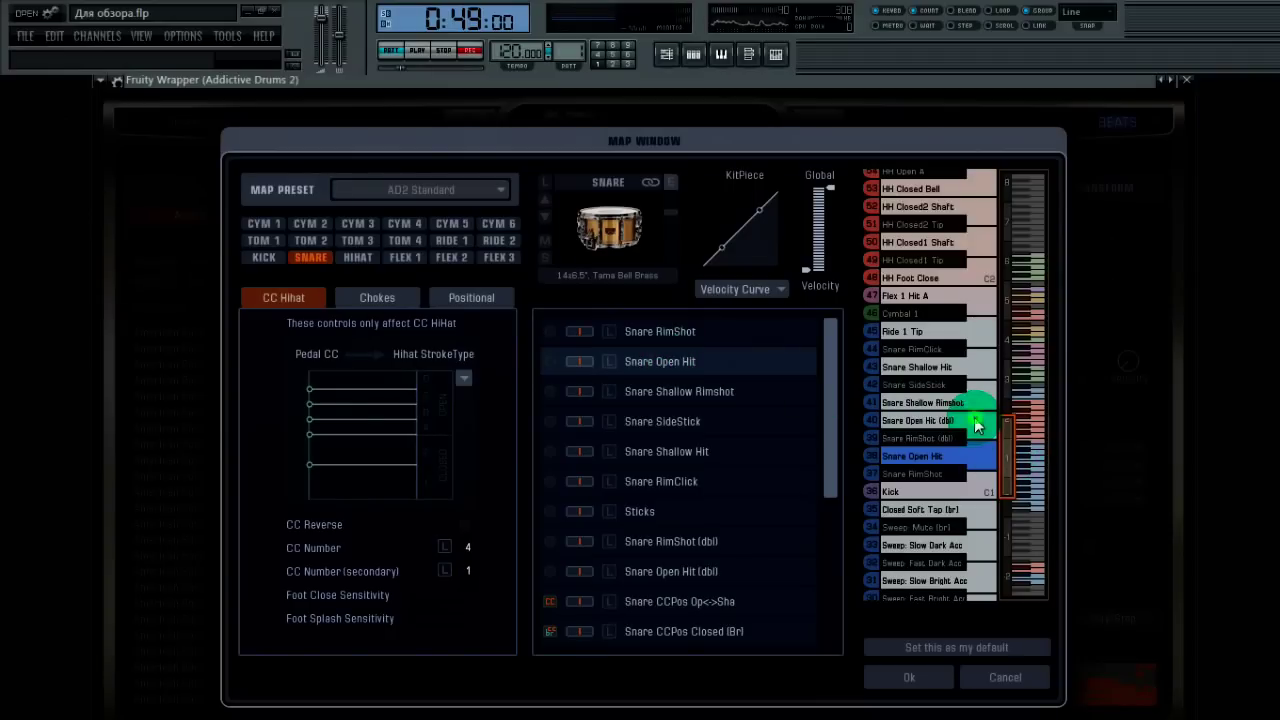
click(970, 402)
click(969, 372)
click(968, 332)
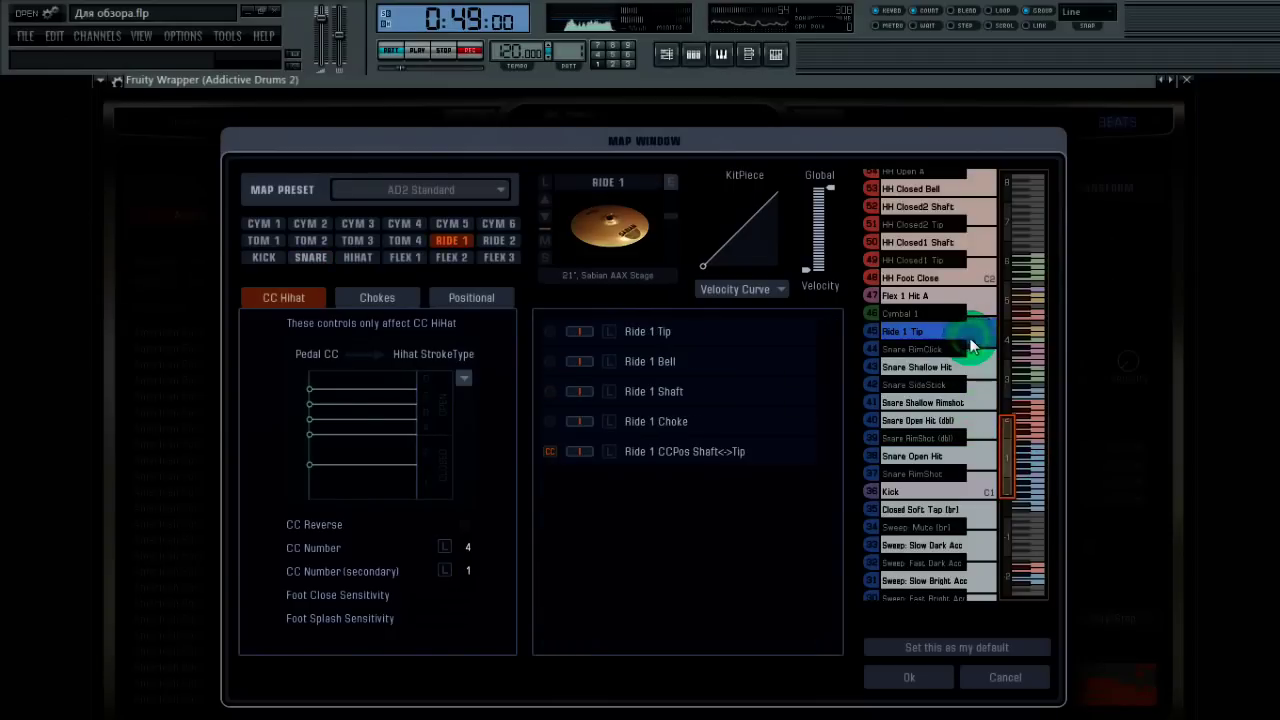
click(970, 382)
click(977, 368)
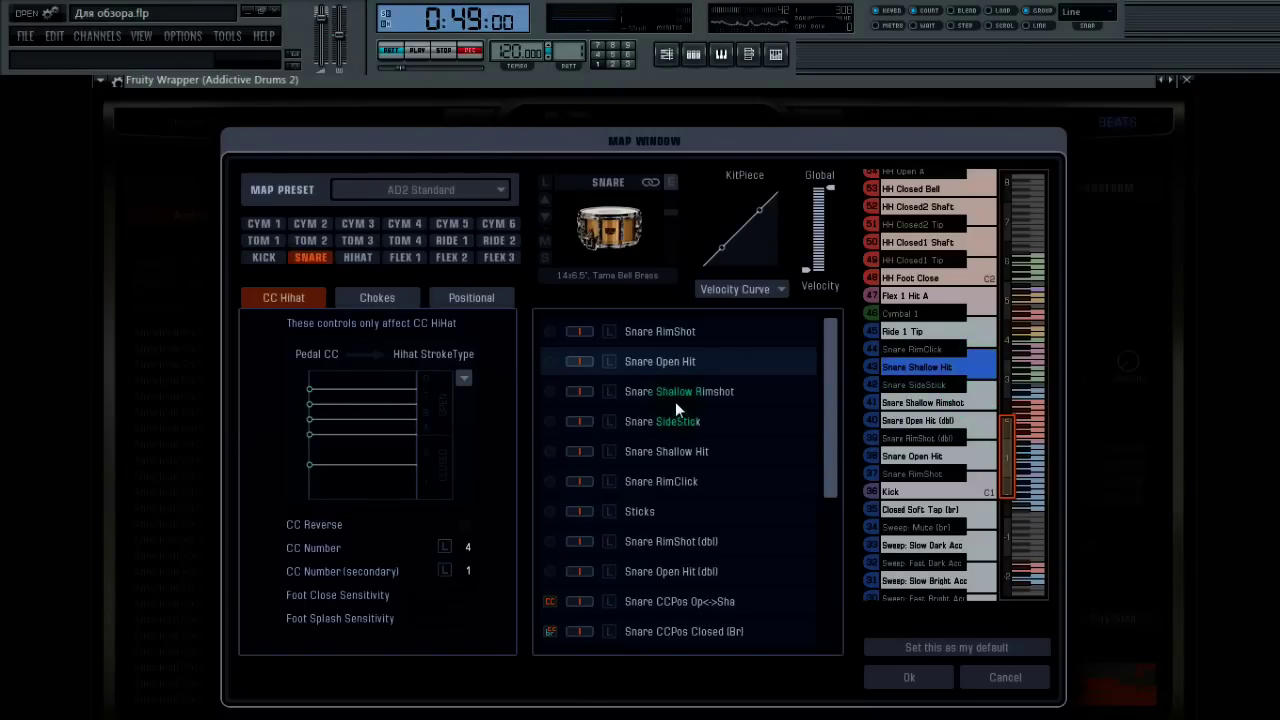
Browse the snare's velocity curve options and try raising the minimum of the global velocity range.
click(735, 289)
click(762, 331)
click(763, 288)
click(820, 374)
click(750, 289)
click(802, 301)
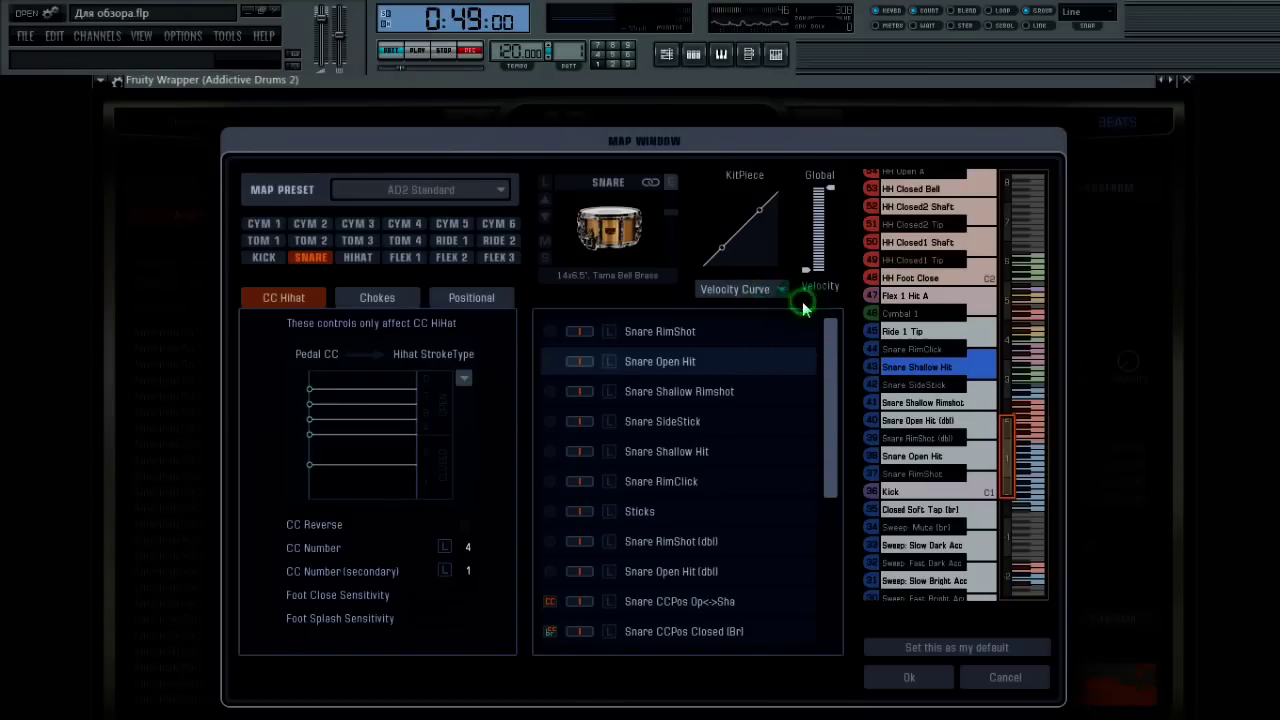
drag(806, 270, 818, 209)
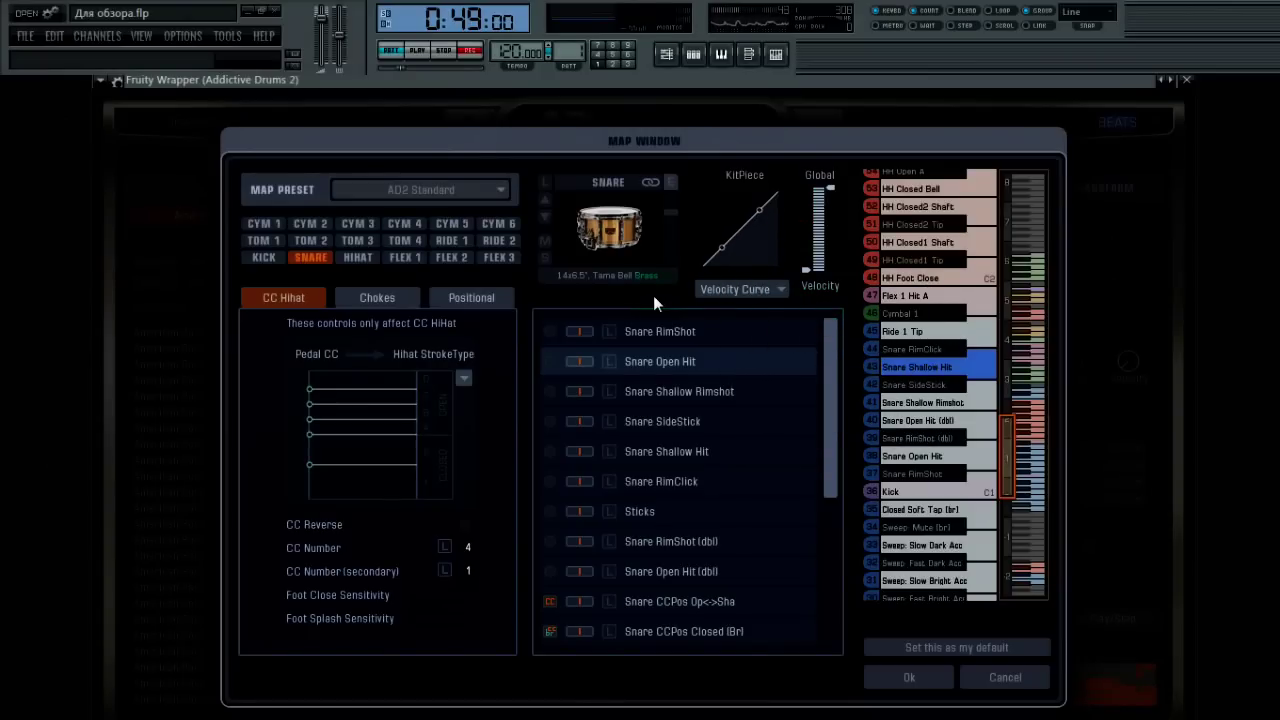
Look through the Chokes and Positional mapping settings, then return to the CC Hihat settings.
click(404, 299)
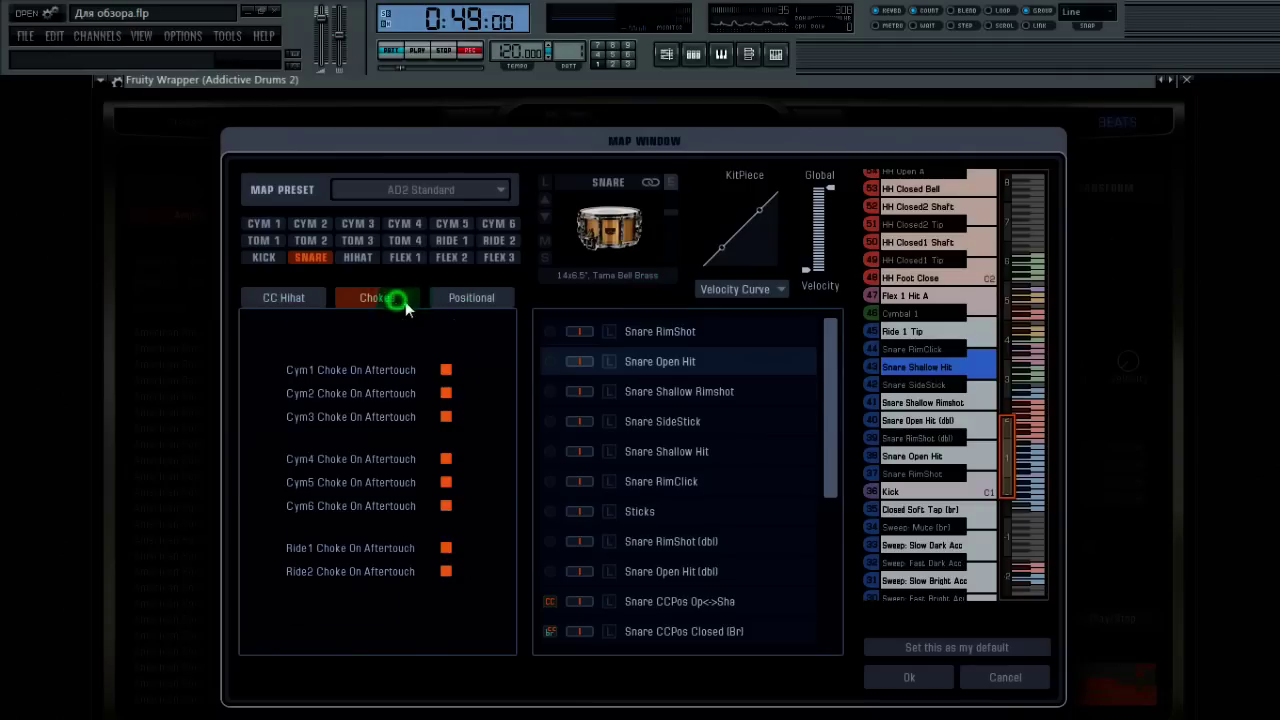
click(464, 290)
click(313, 295)
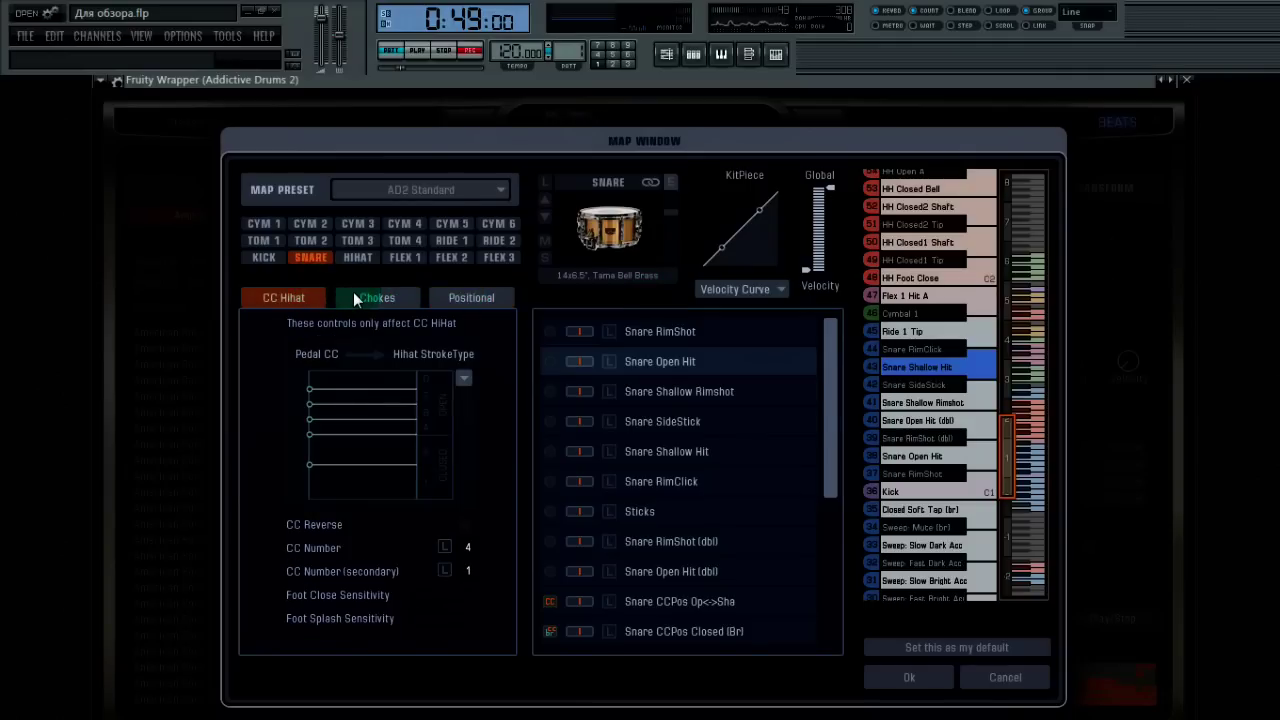
click(353, 292)
click(470, 295)
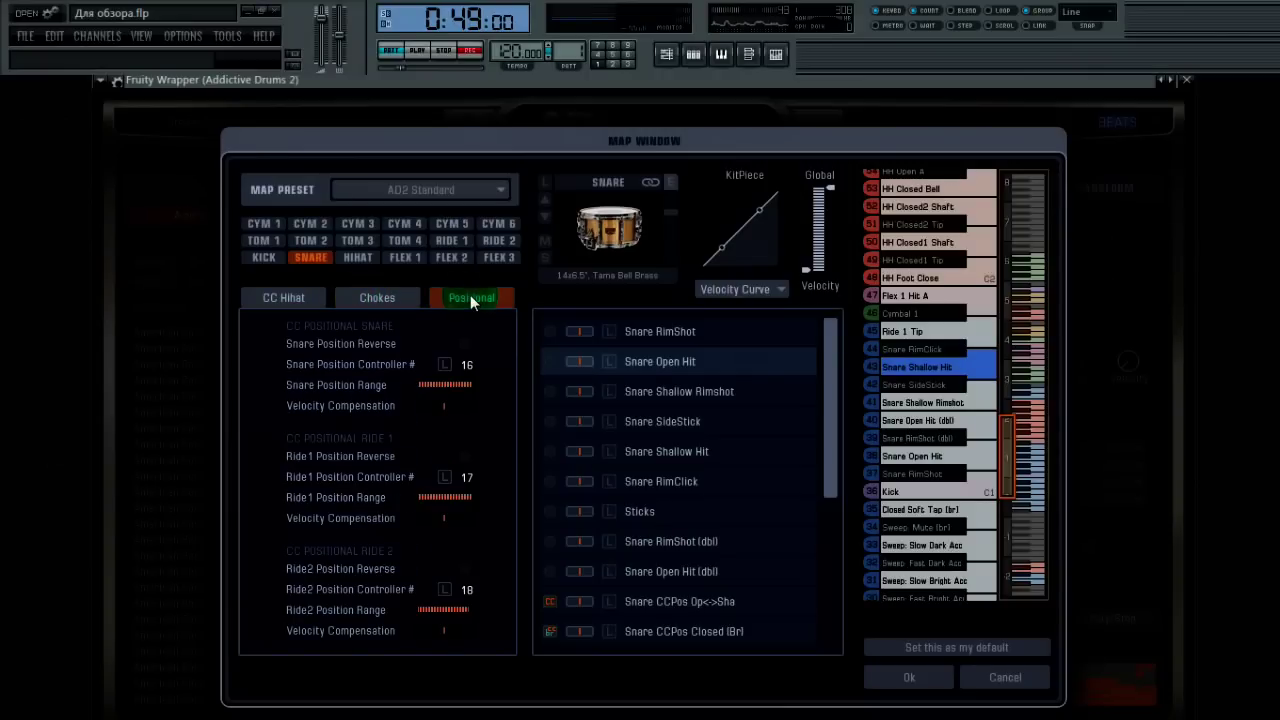
click(378, 298)
click(316, 298)
Browse the available map presets, including the Alesis, MegaDRUM, Roland and Yamaha groups, and keep AD2 Standard.
click(445, 196)
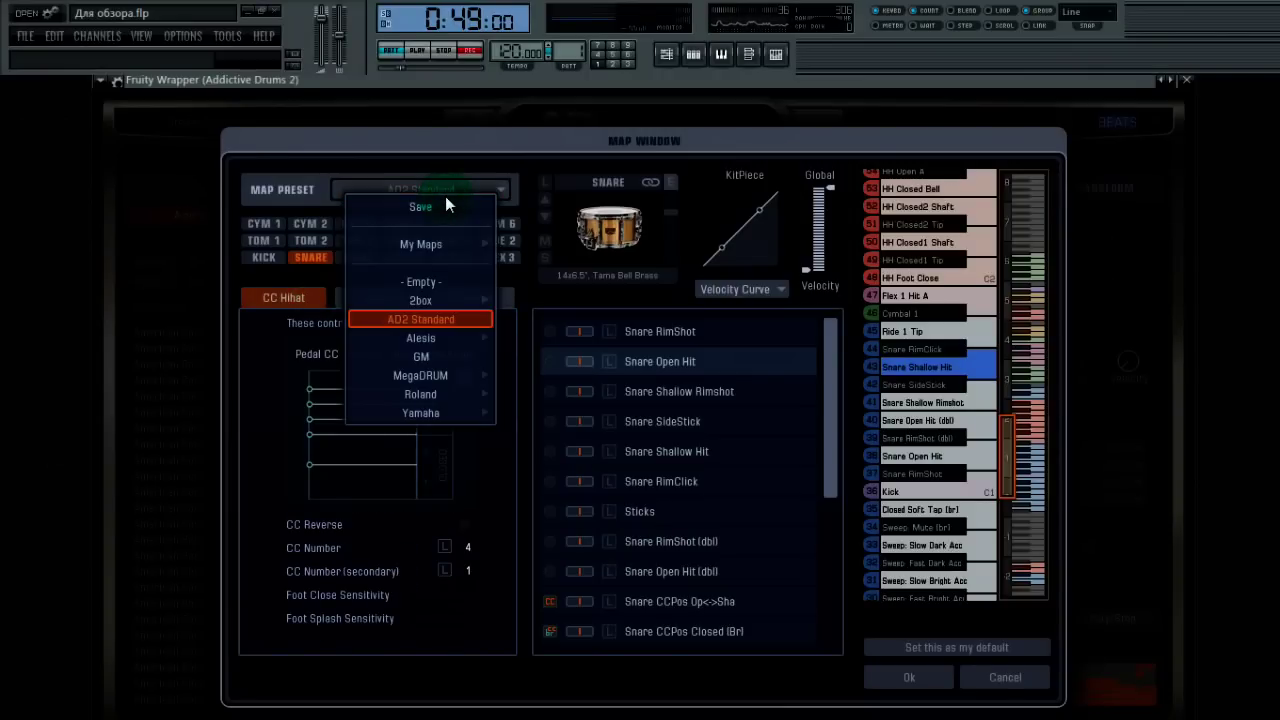
mouse_move(460, 253)
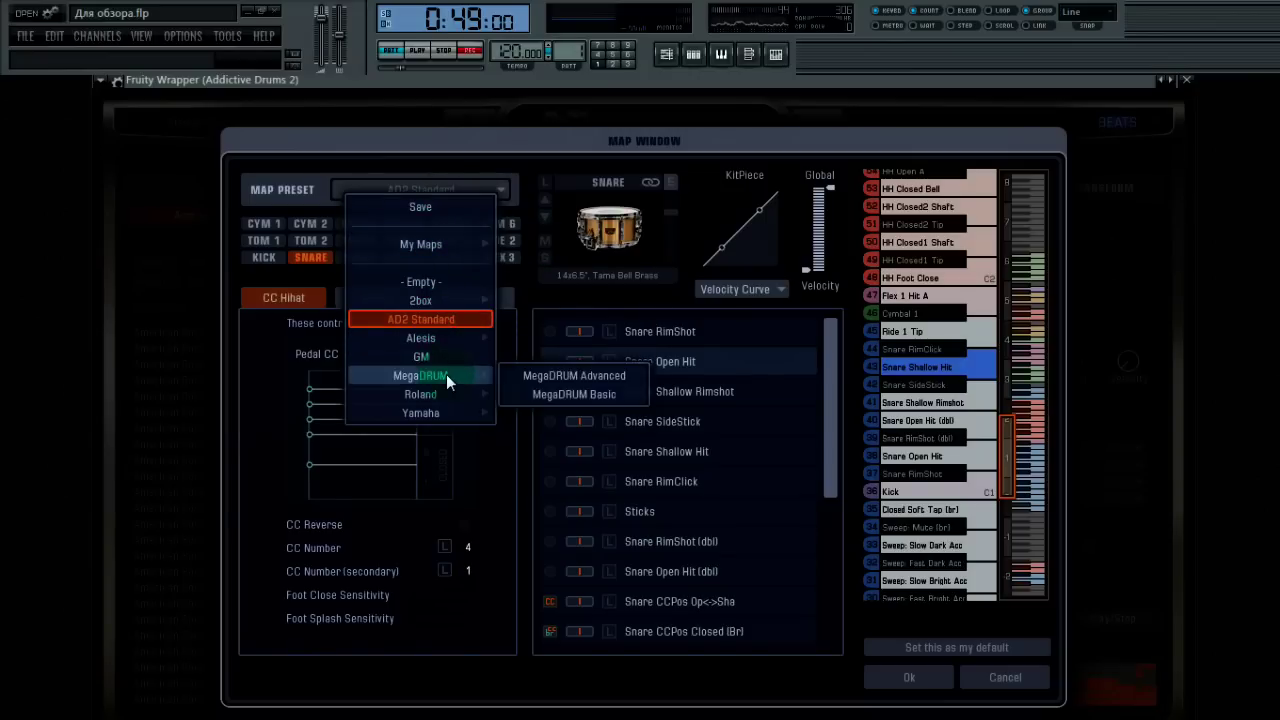
mouse_move(451, 418)
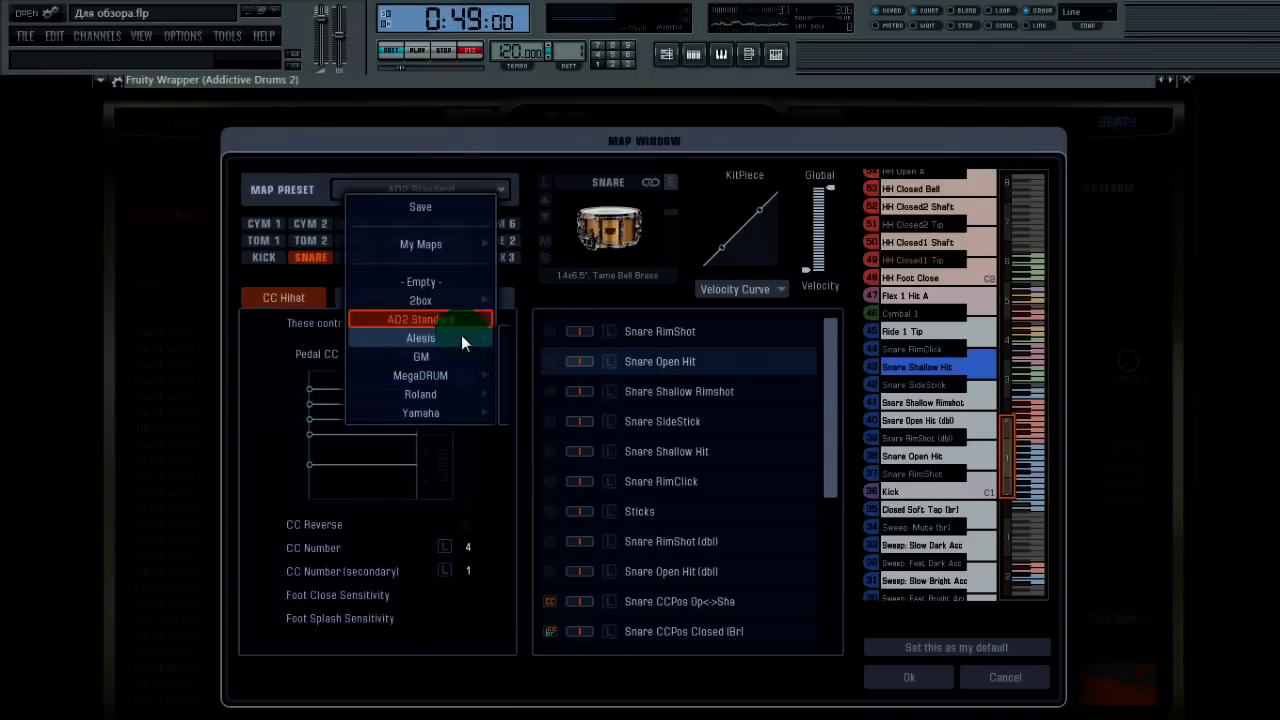
click(668, 137)
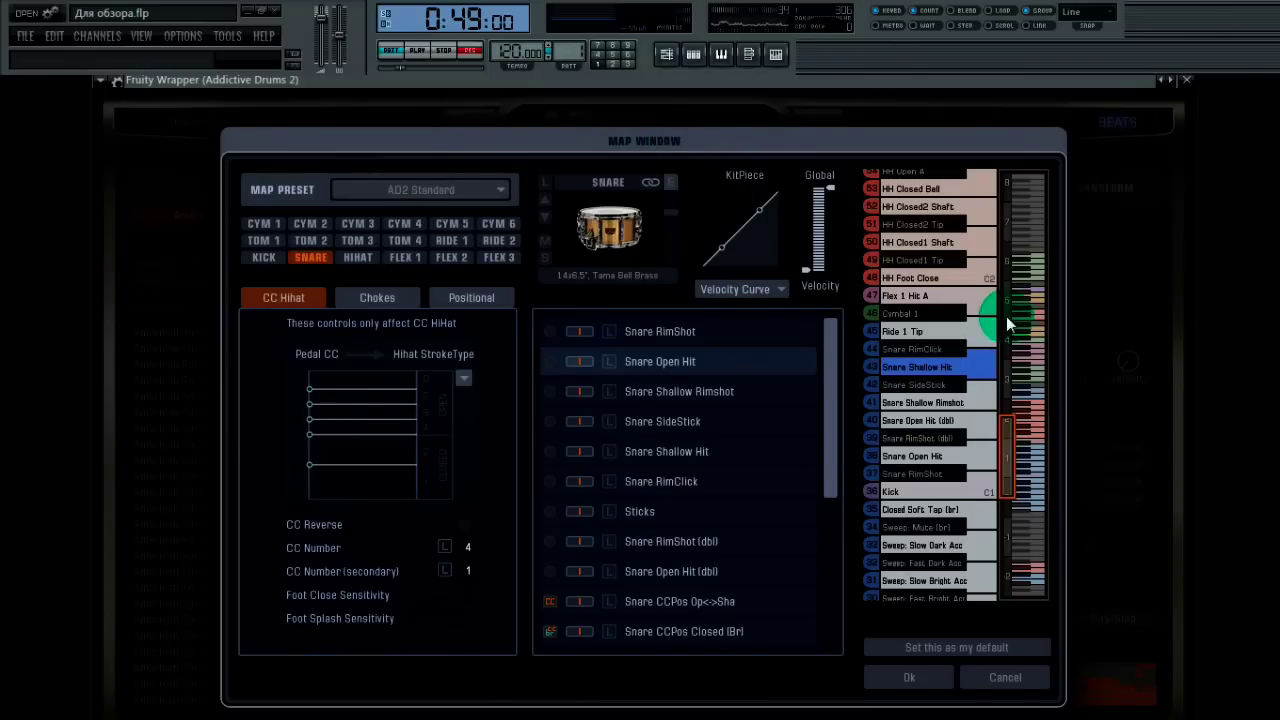
Remove the snare sweep mappings from Sweep: Slow Bright Acc down to Sweep: Short 1 from the key map.
drag(1006, 436, 1004, 462)
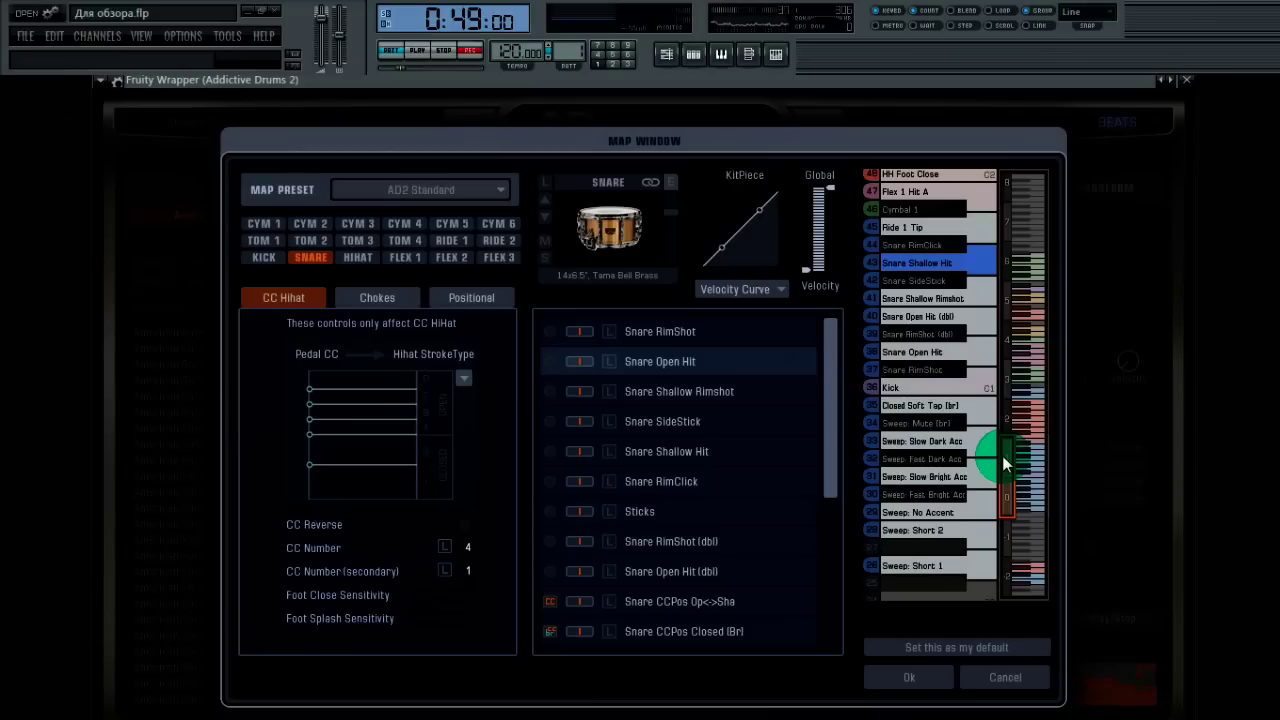
drag(1002, 455, 845, 537)
drag(930, 469, 855, 494)
drag(900, 451, 854, 452)
drag(916, 414, 853, 445)
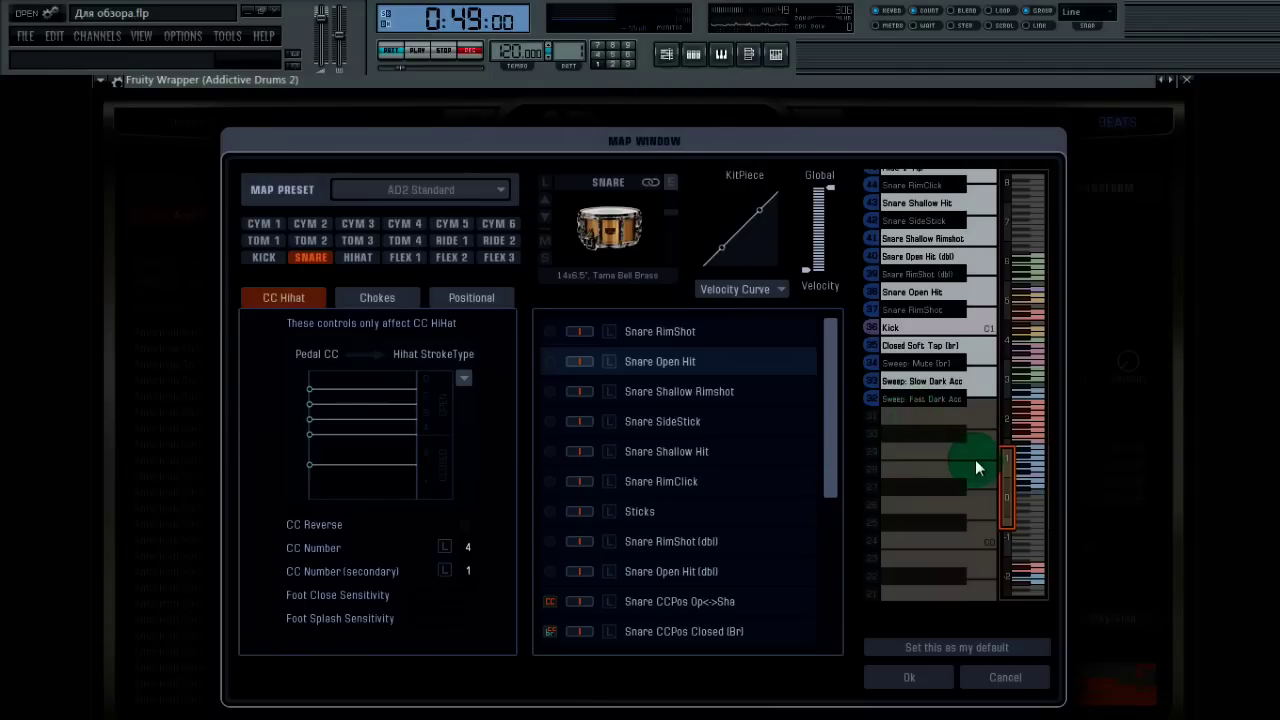
Assign the HH Closed1 Shaft stroke to note 31, cancel the map changes and close the plugin window.
click(357, 258)
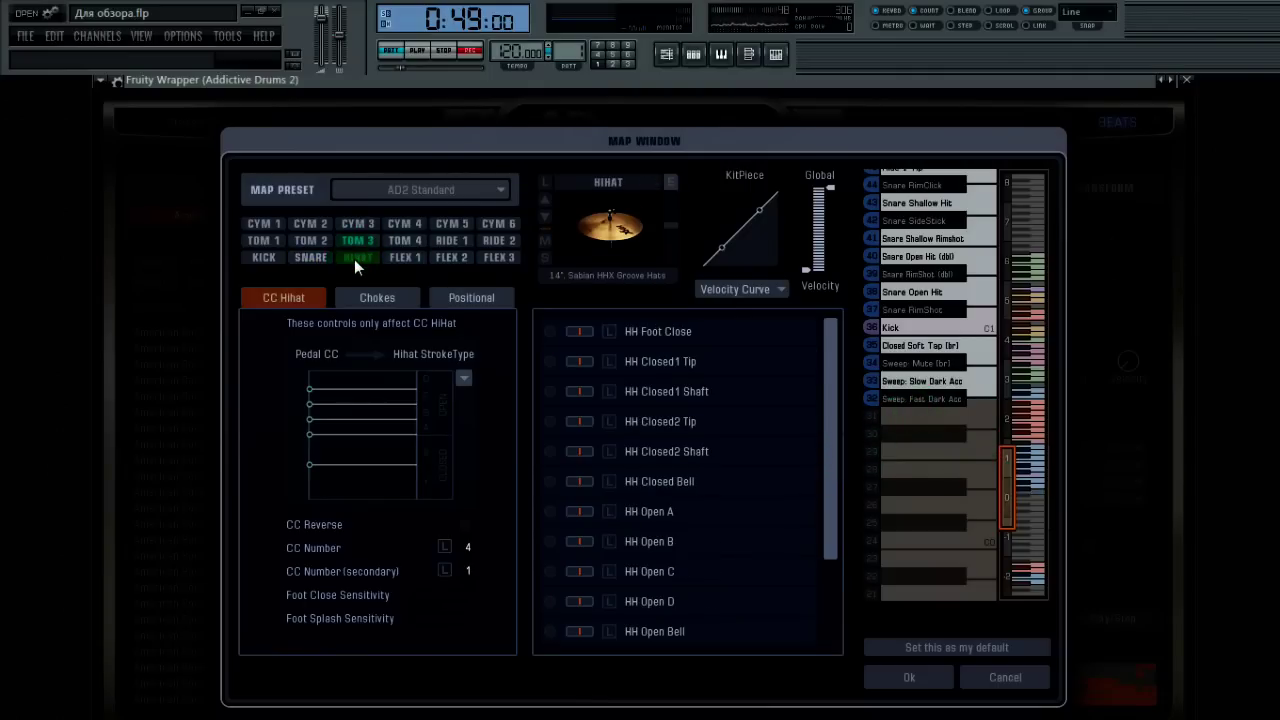
drag(697, 391, 953, 418)
drag(1001, 473, 1014, 564)
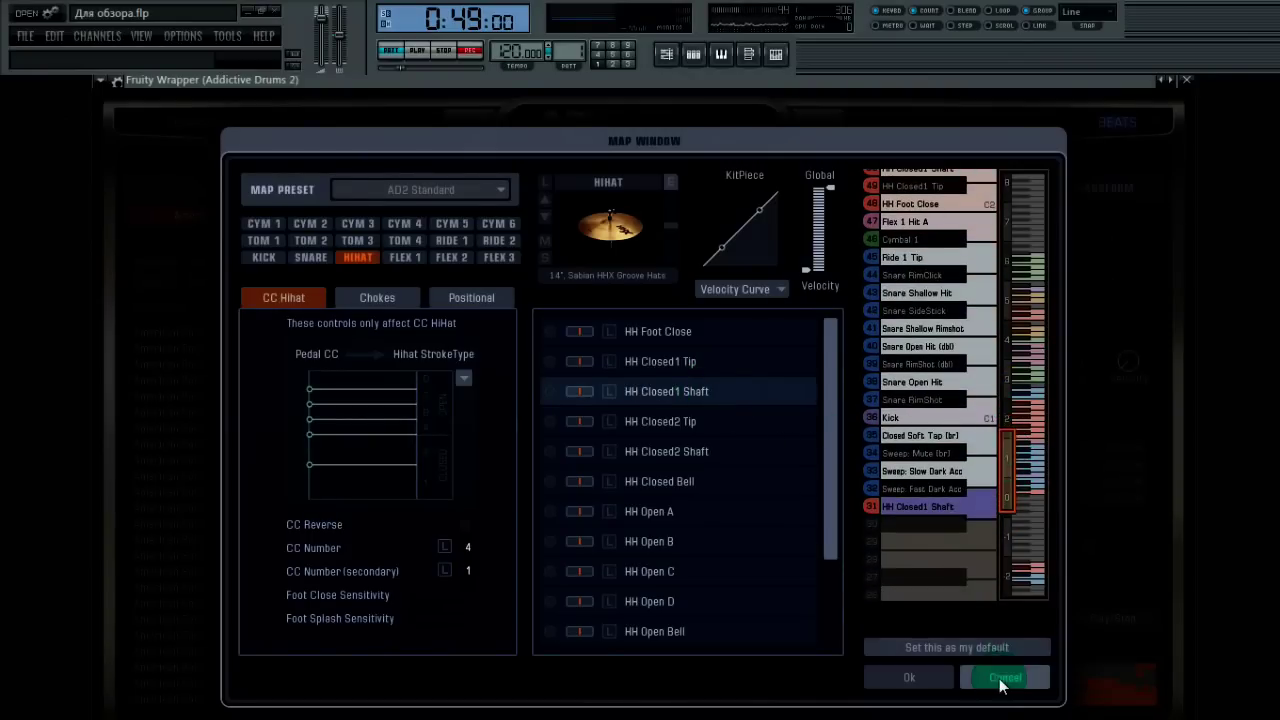
click(1005, 677)
click(1186, 79)
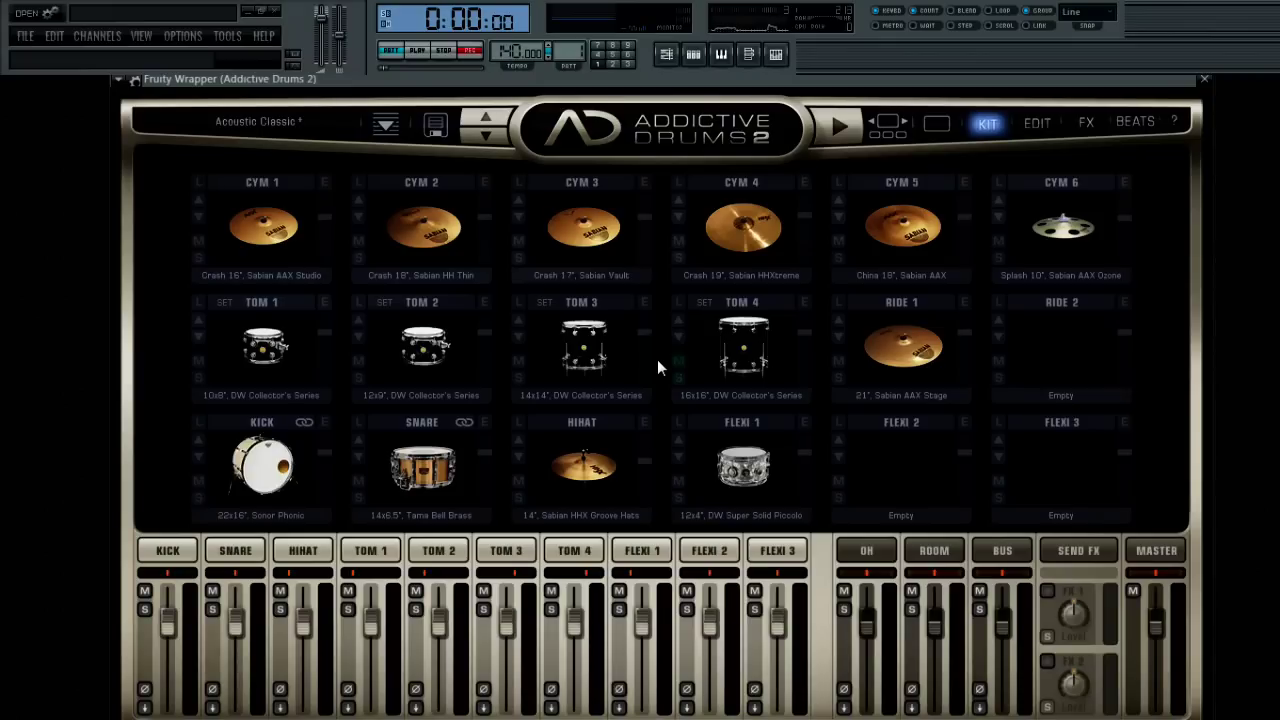
Open the edit settings of the kick channel, then view the FL Studio mixer and close it.
click(172, 551)
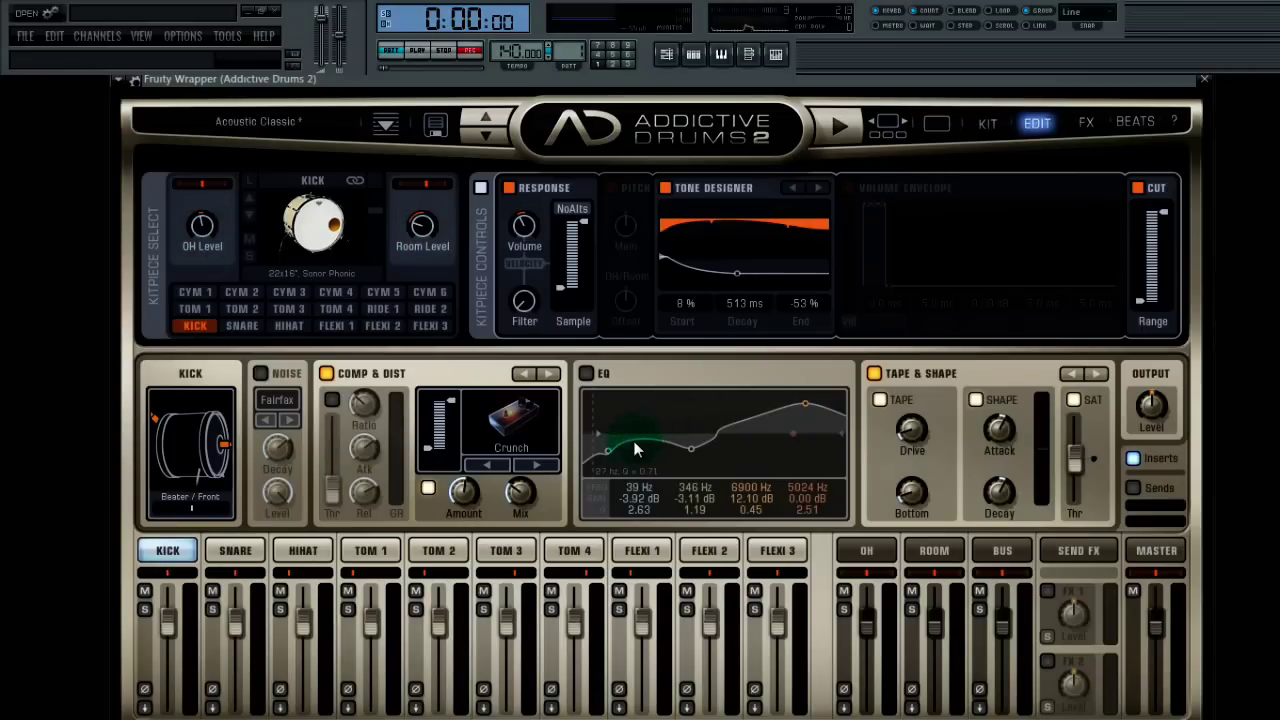
click(364, 553)
click(820, 86)
click(775, 54)
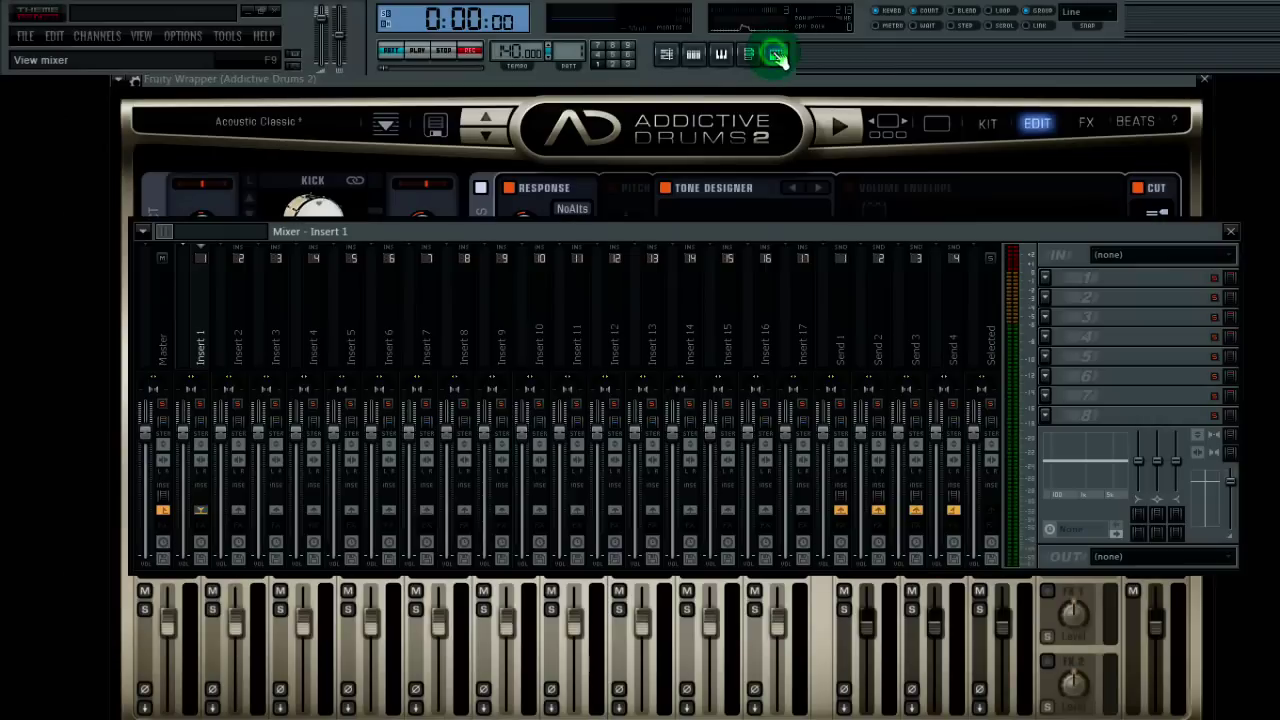
click(1230, 232)
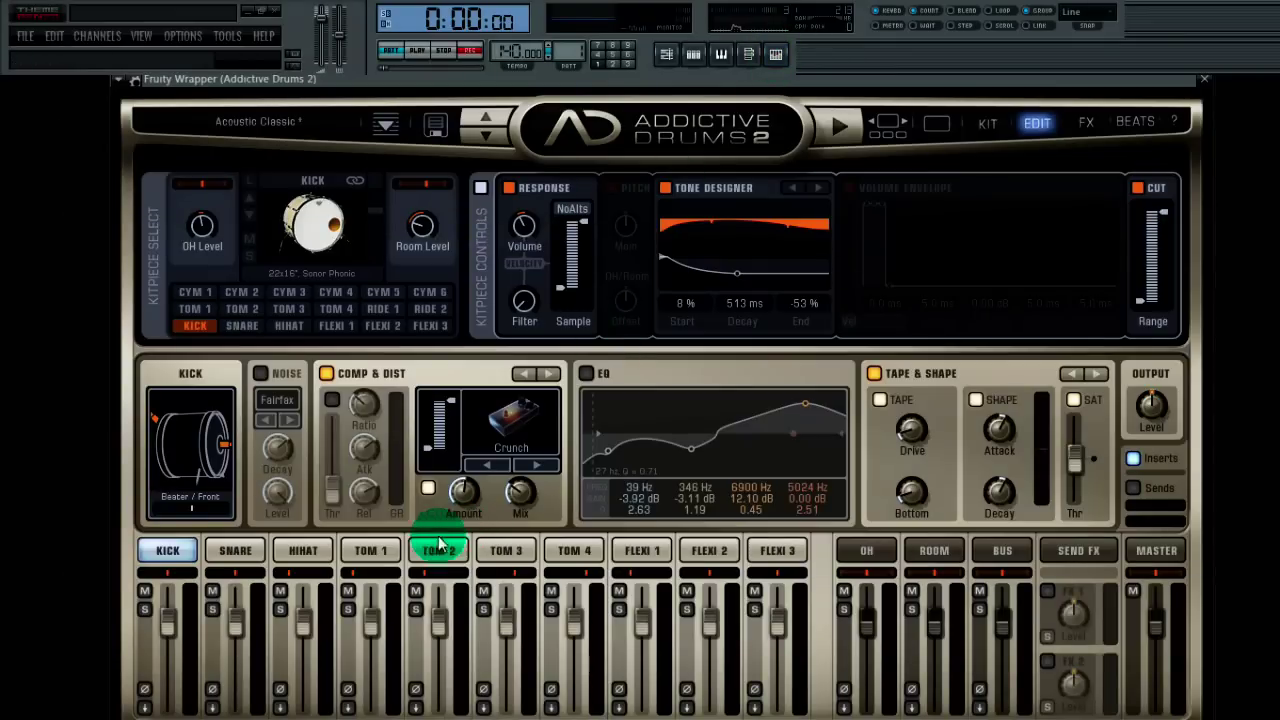
Look through the edit settings of the snare, hi-hat, Tom 1, Tom 2, OH, Room, Bus, Master and Send FX channels.
click(243, 551)
click(305, 551)
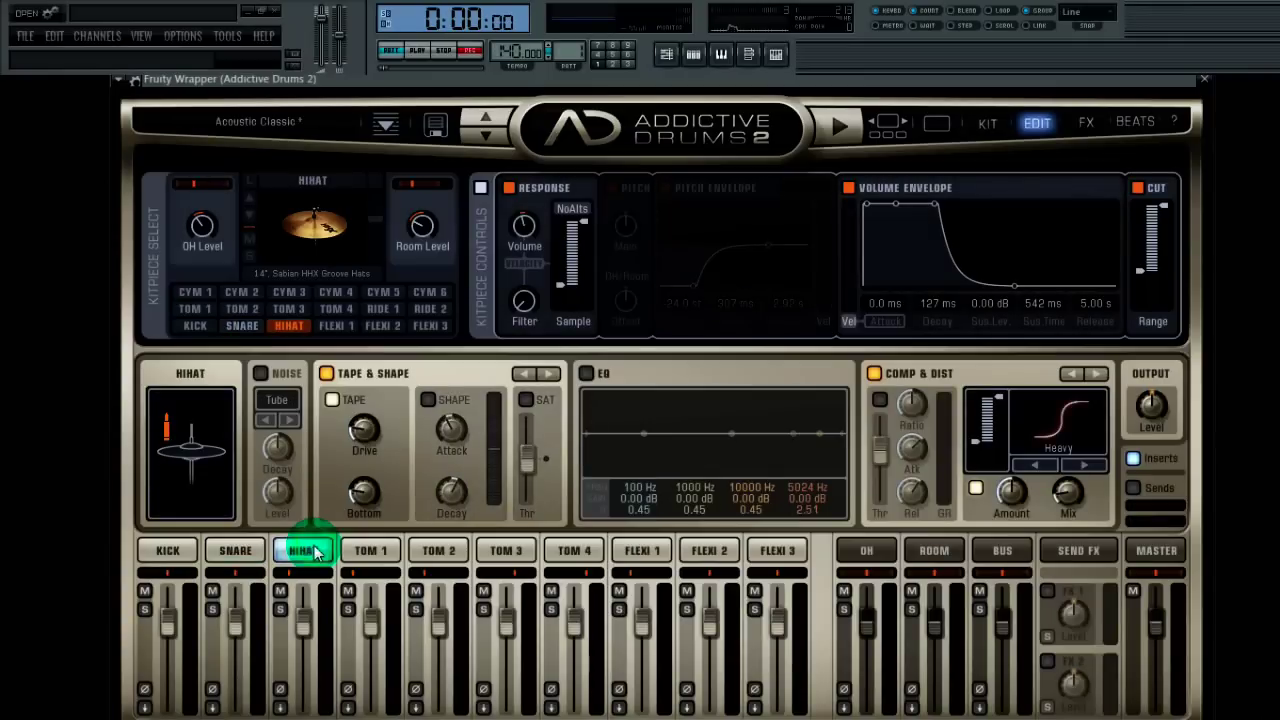
click(370, 551)
click(438, 551)
click(868, 552)
click(932, 551)
click(1000, 551)
click(1140, 553)
click(1075, 550)
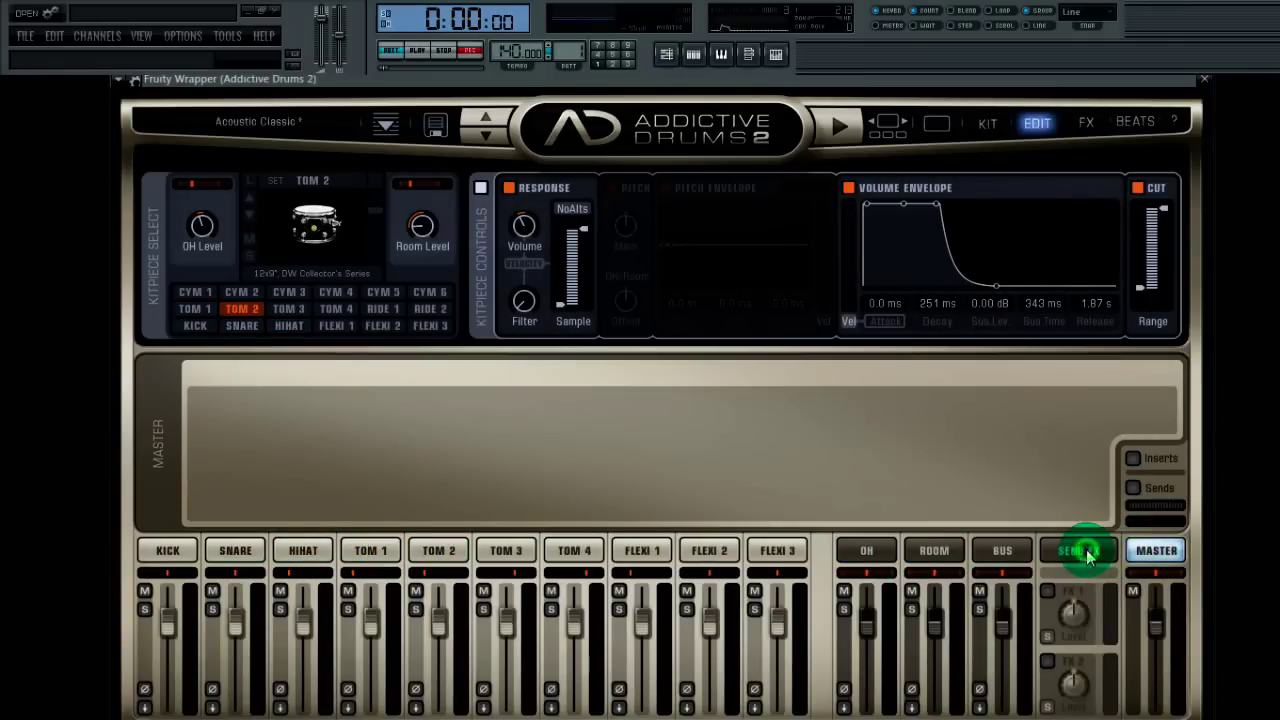
Play American Rock Song 03 on the Acoustic Classic kit, skip through its timeline and stop playback.
click(986, 123)
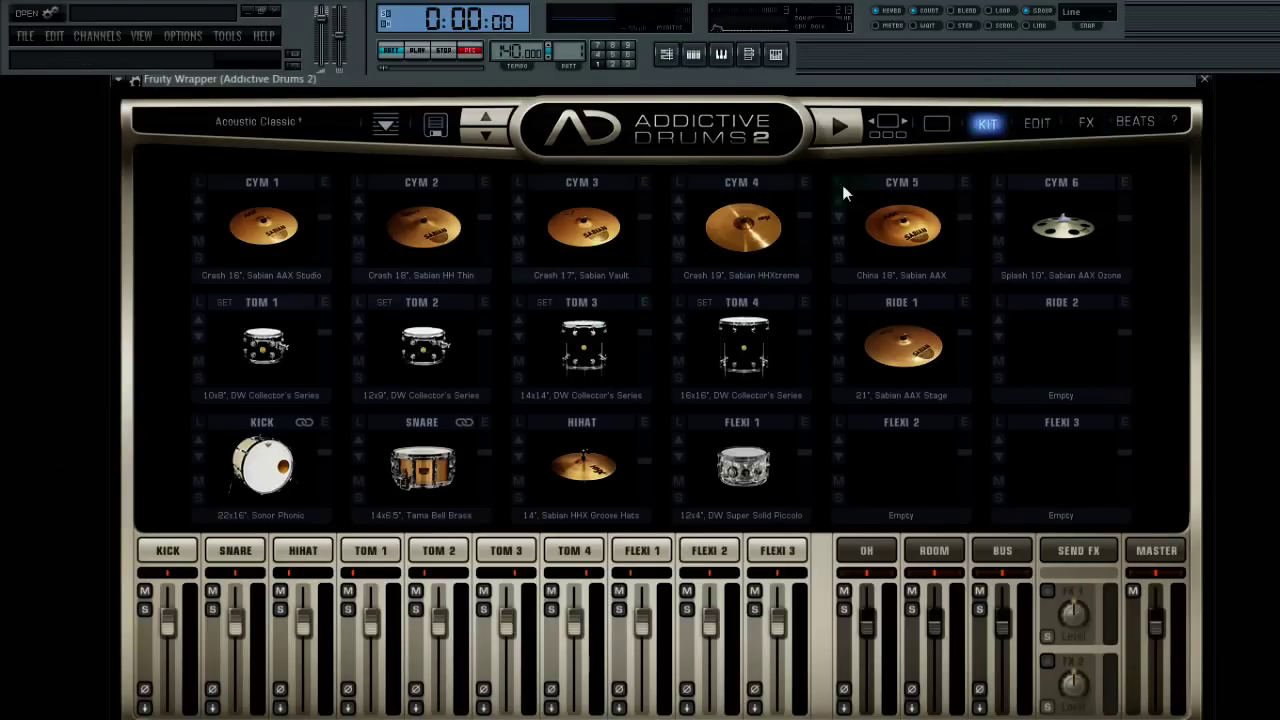
click(840, 125)
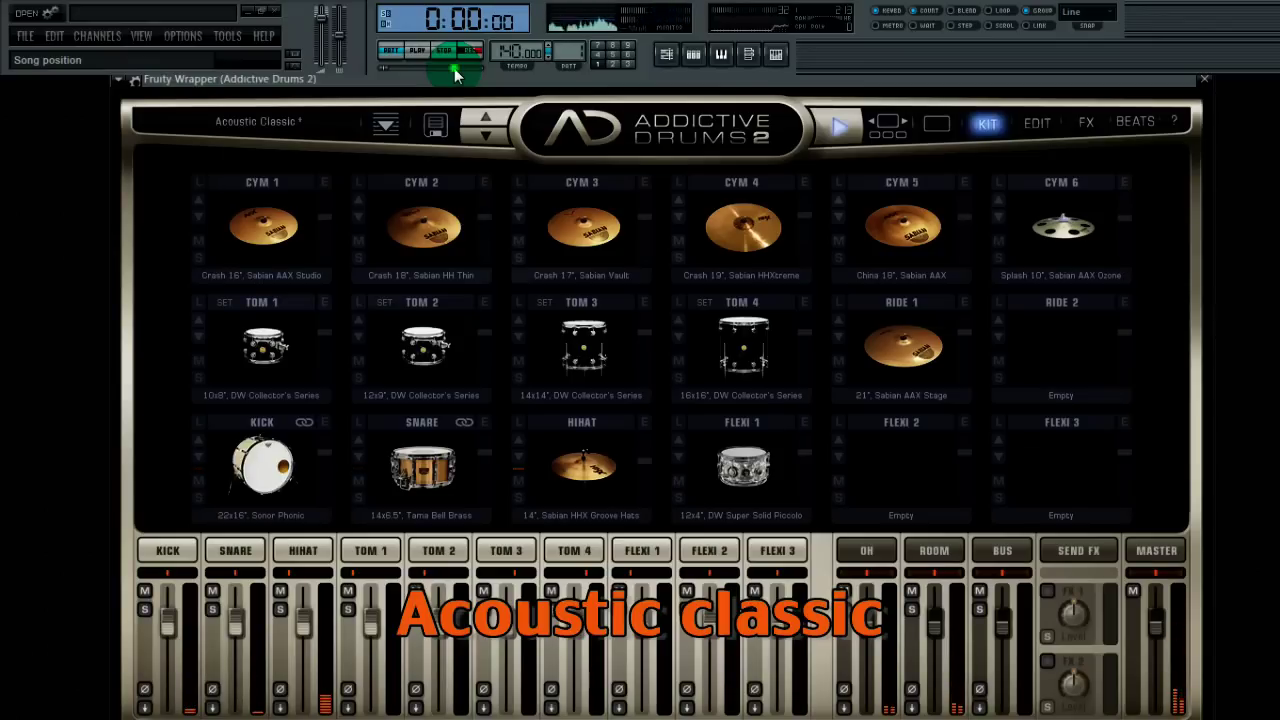
click(454, 68)
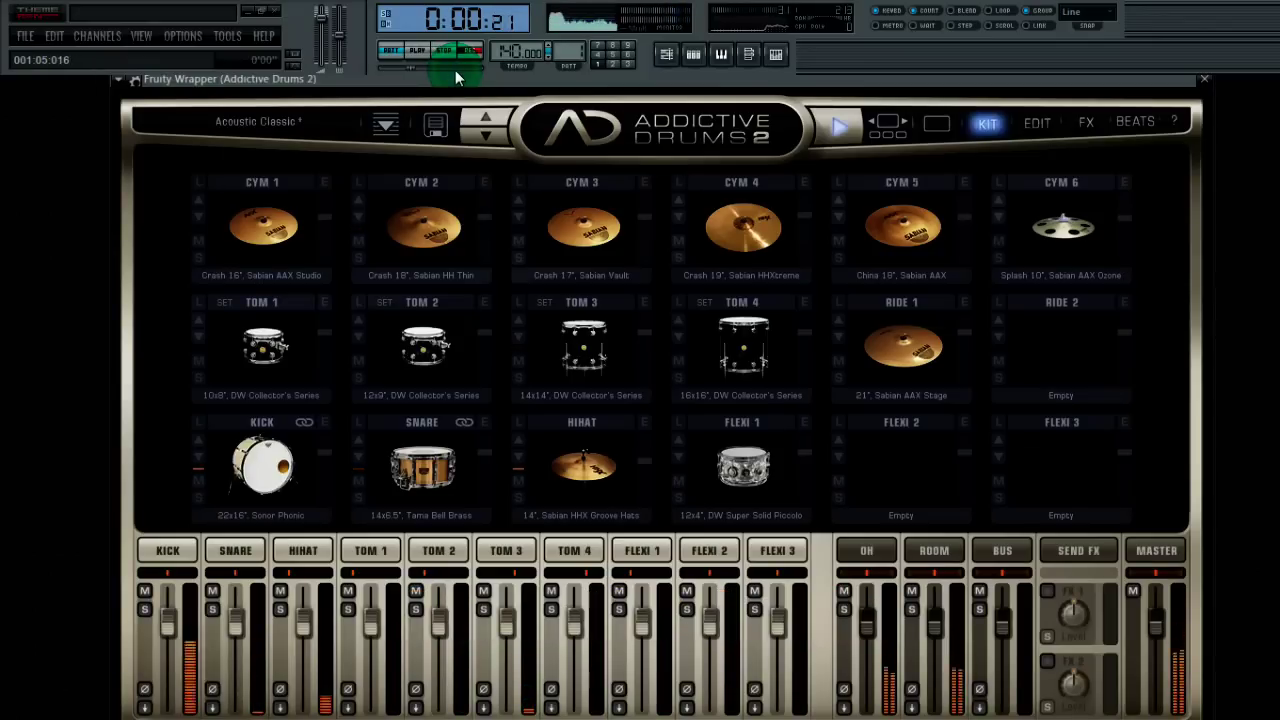
click(462, 71)
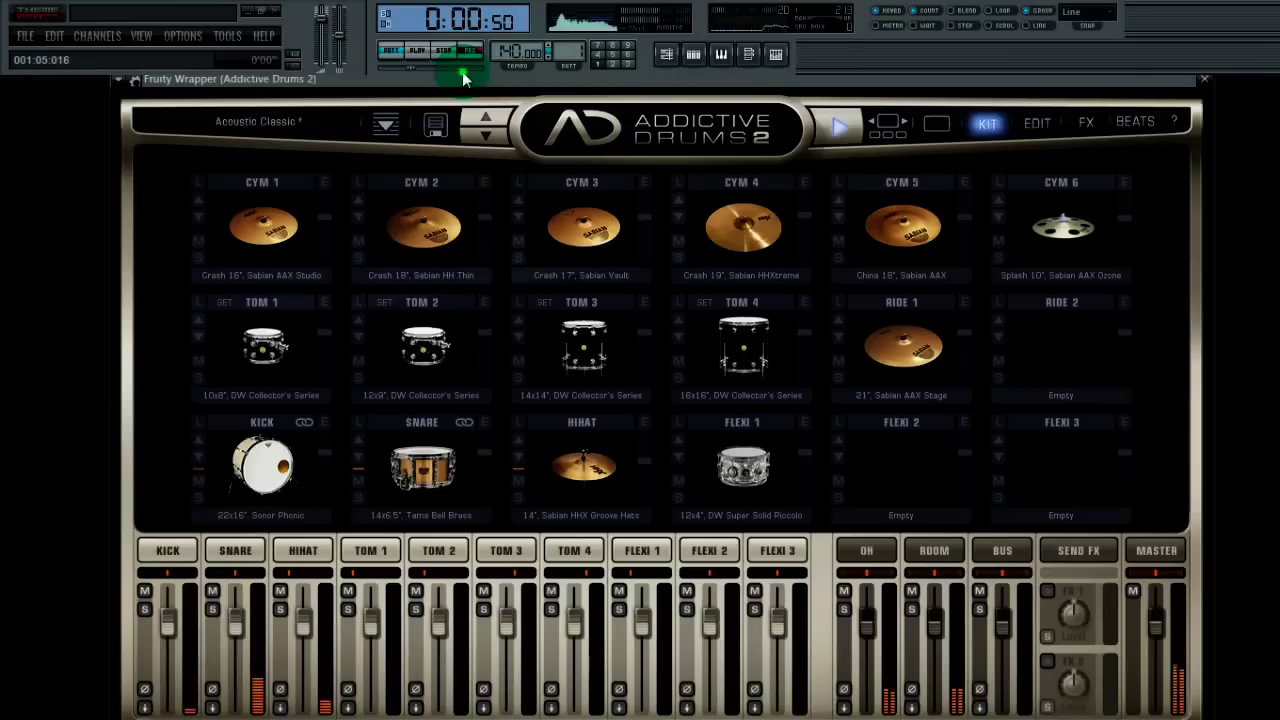
click(462, 71)
click(462, 71)
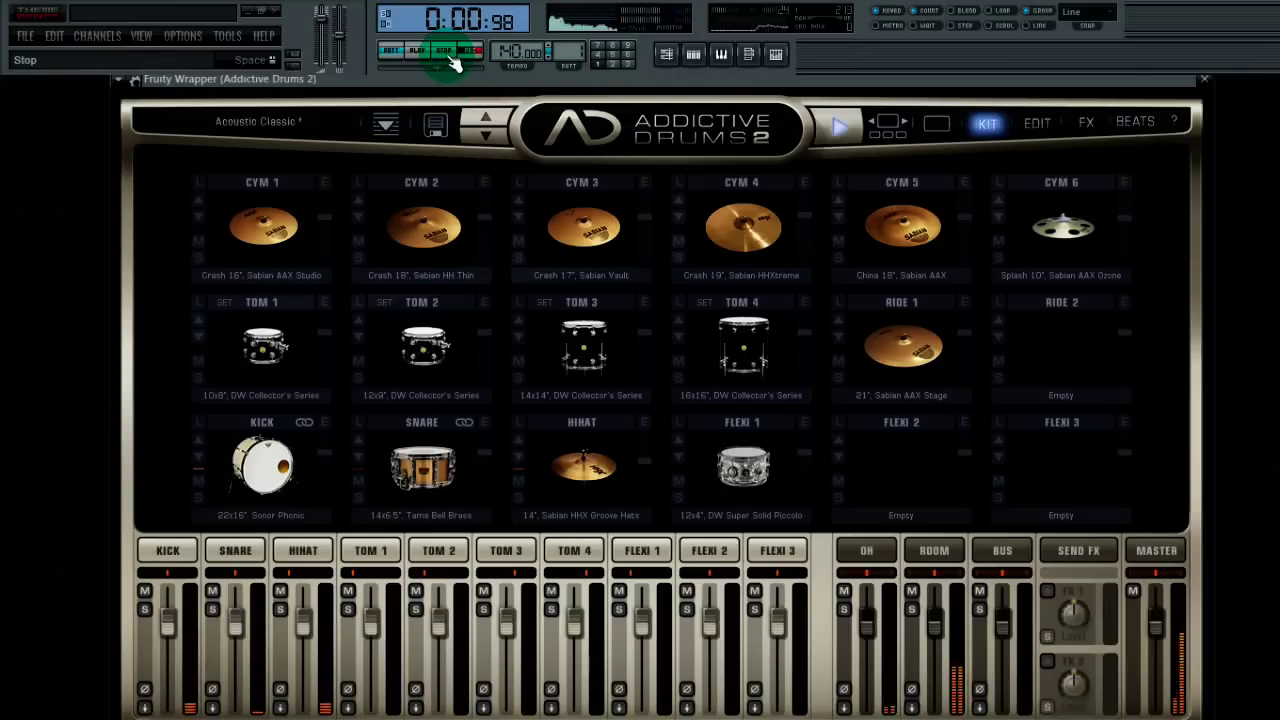
click(451, 58)
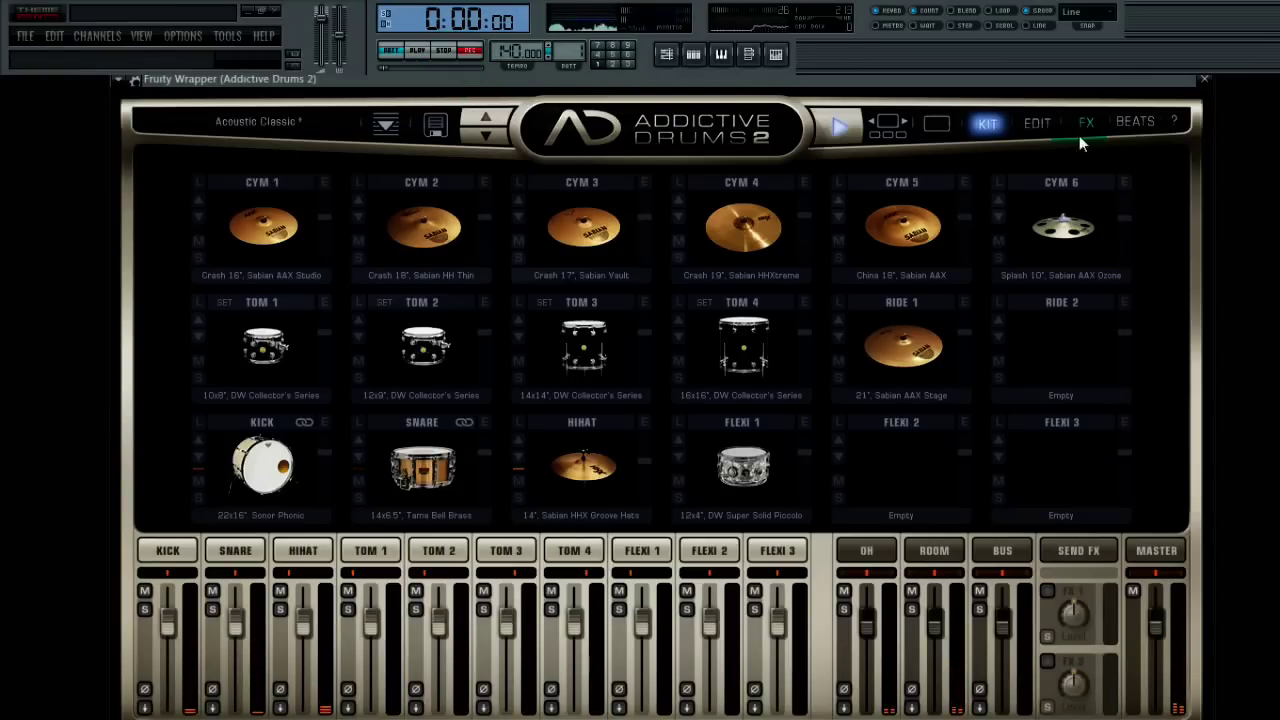
click(1134, 121)
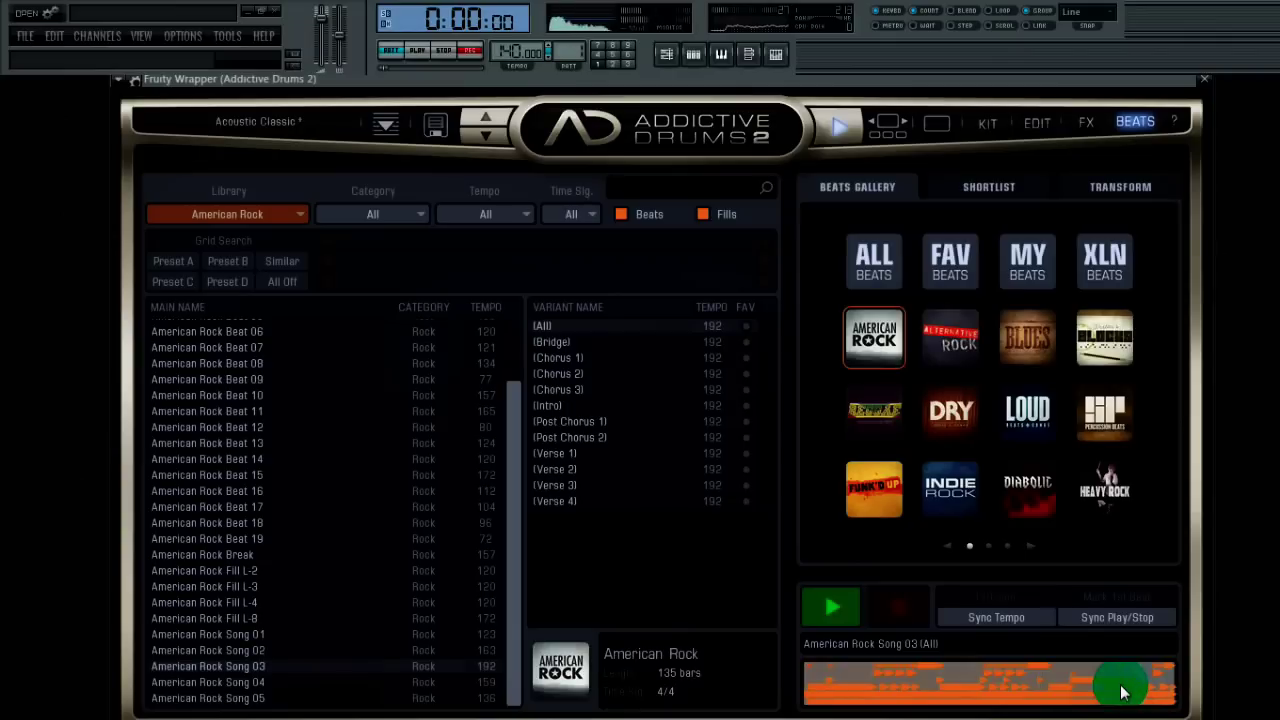
click(838, 124)
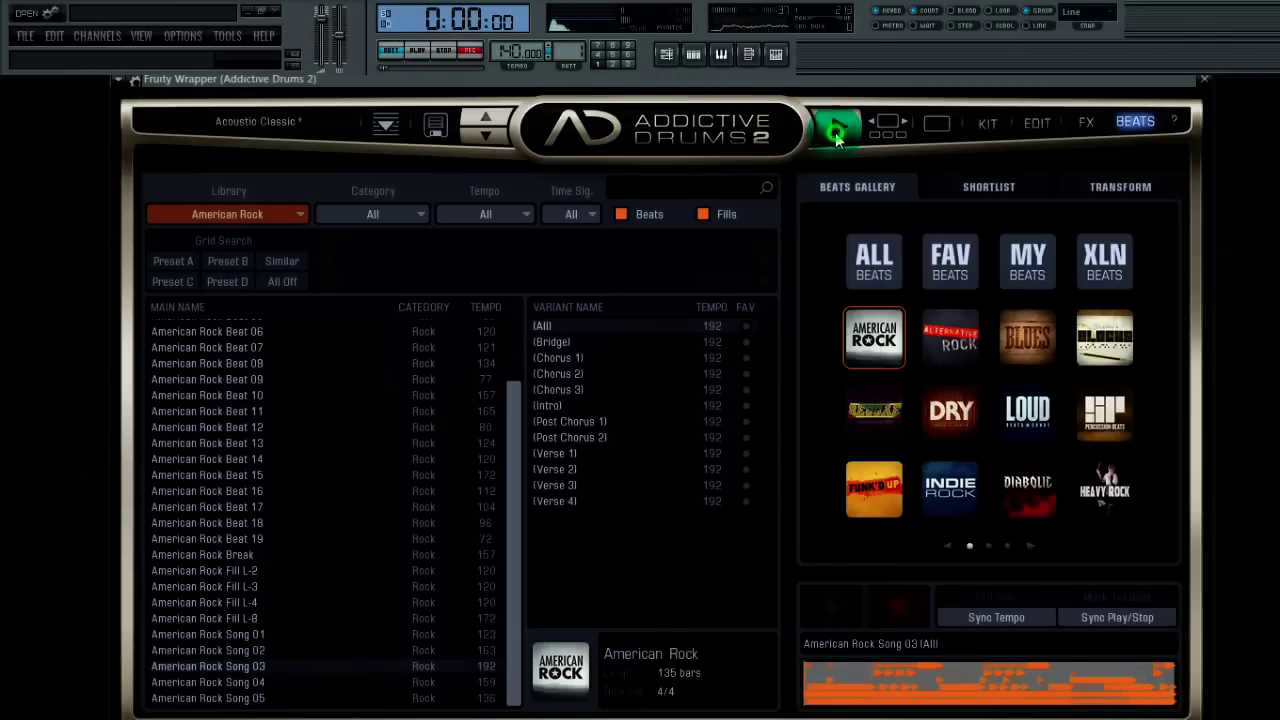
Load the Acoustic Modern preset from My Presets in the kit view.
click(989, 123)
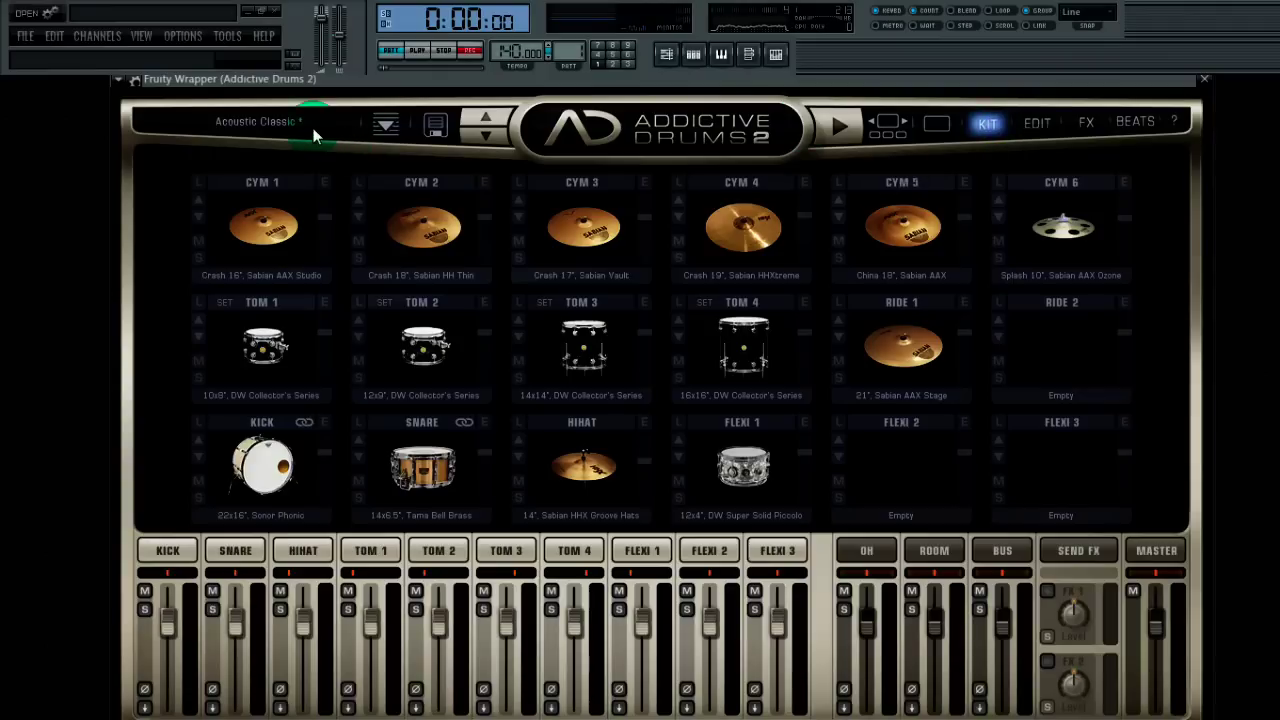
click(307, 124)
click(396, 285)
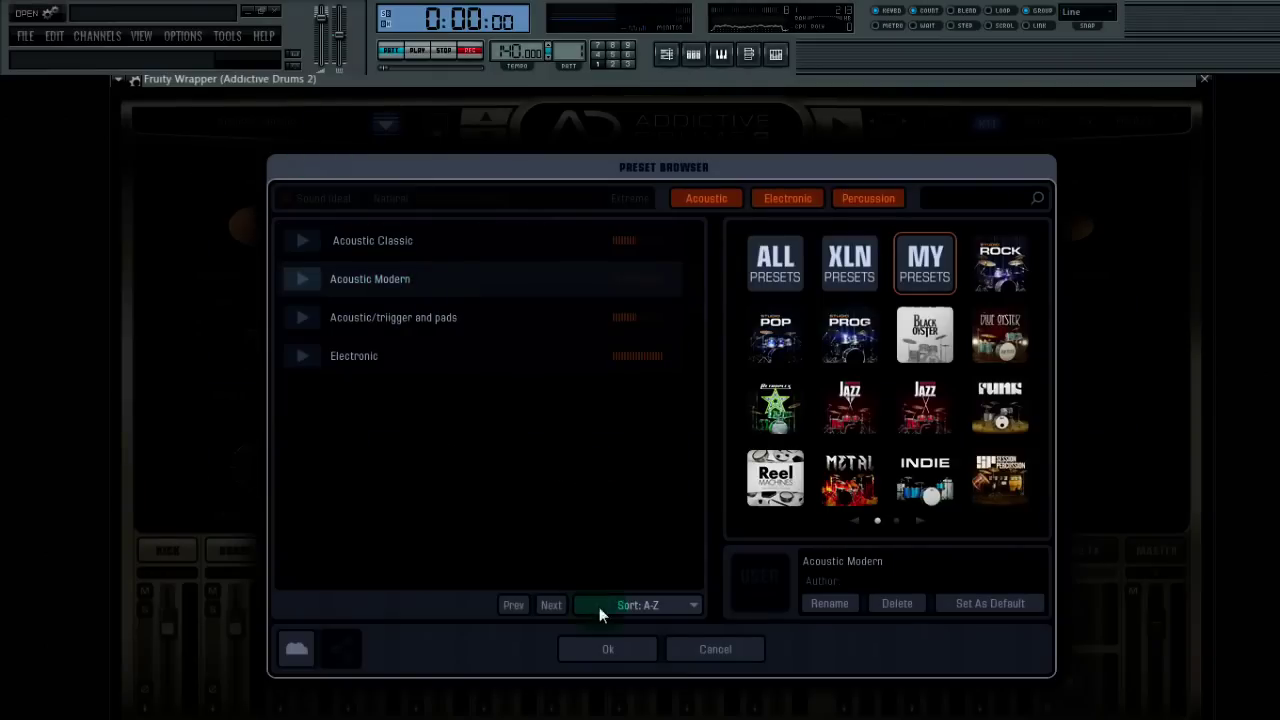
click(624, 650)
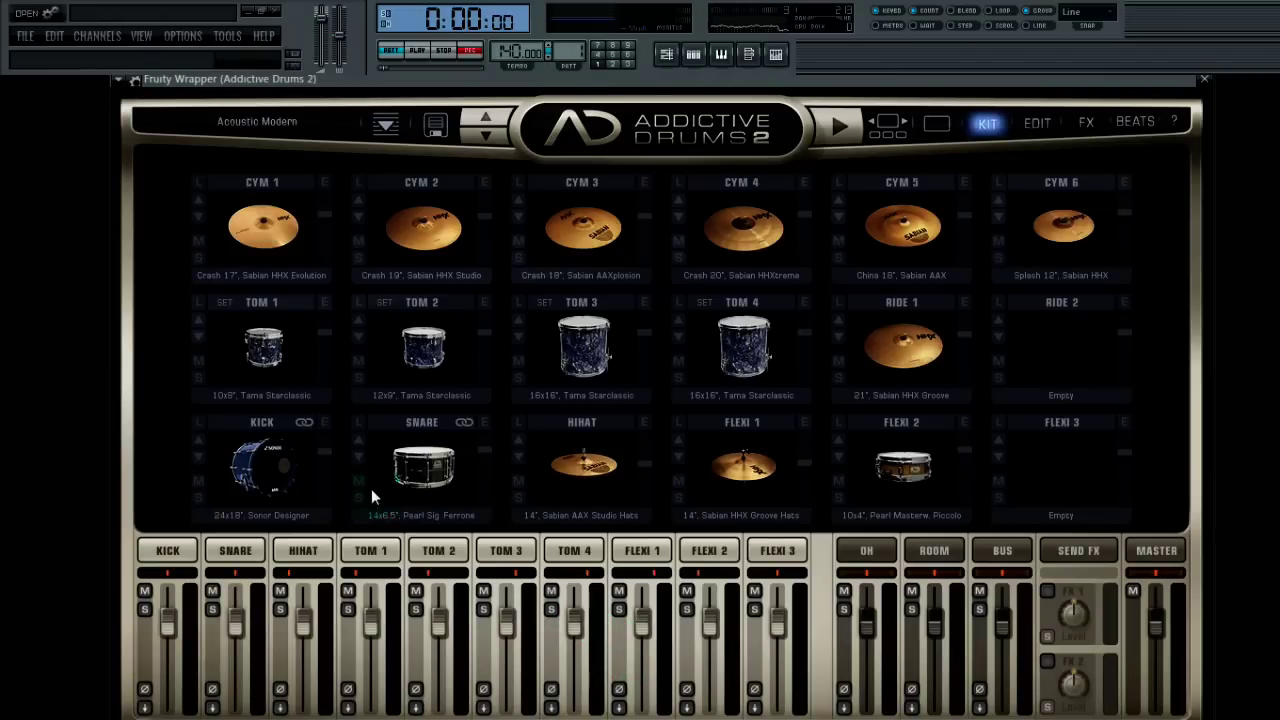
Listen to American Rock Song 03 on the Acoustic Modern kit, alternating between the beats and kit views, and stop playback.
click(1135, 121)
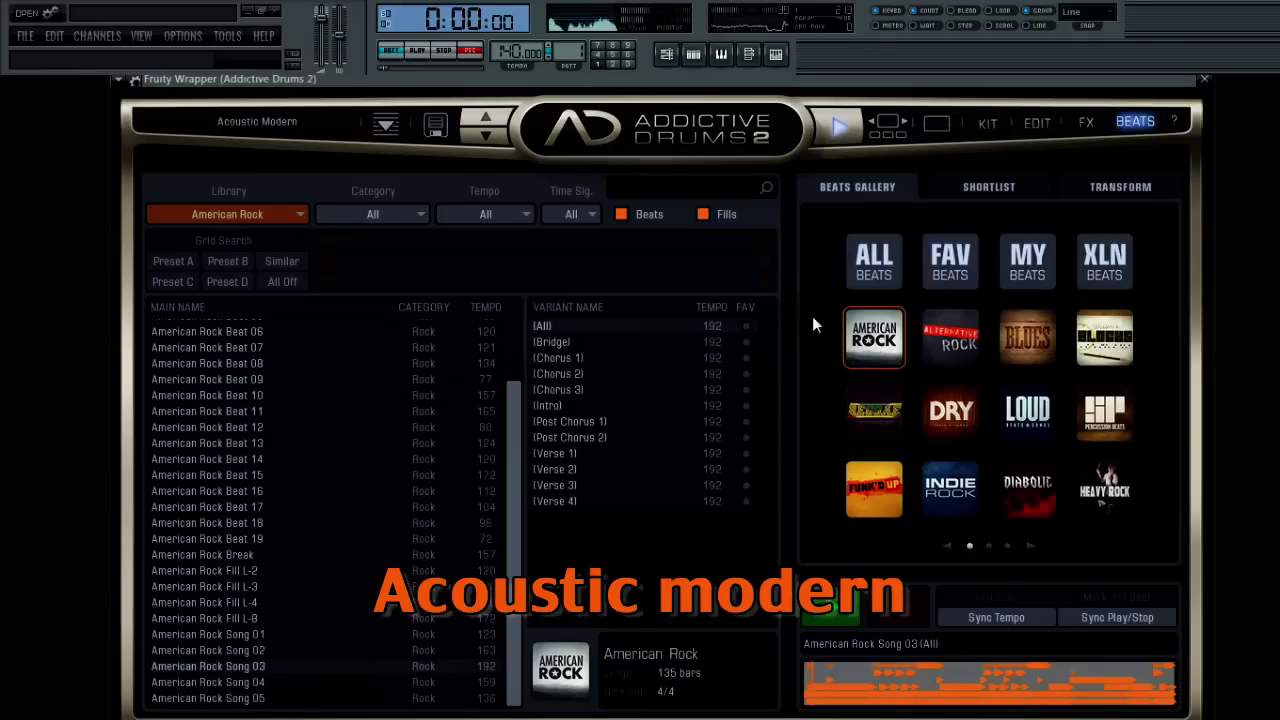
click(987, 121)
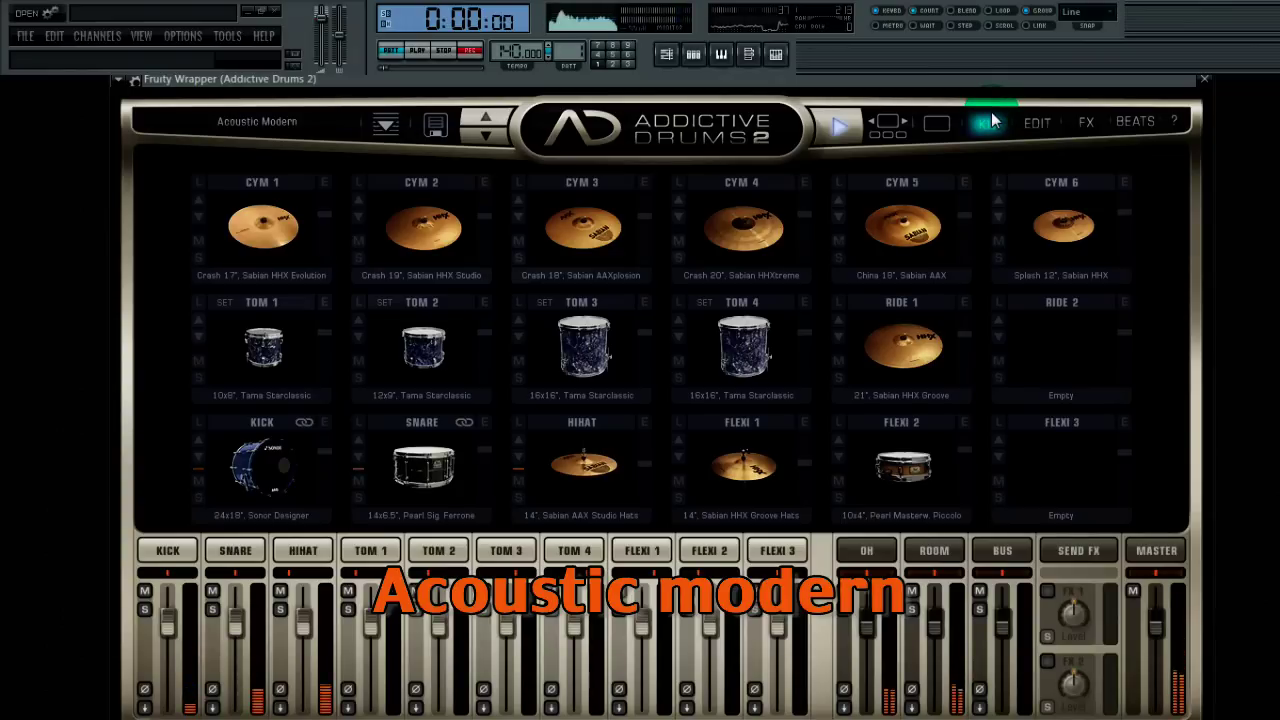
click(1135, 121)
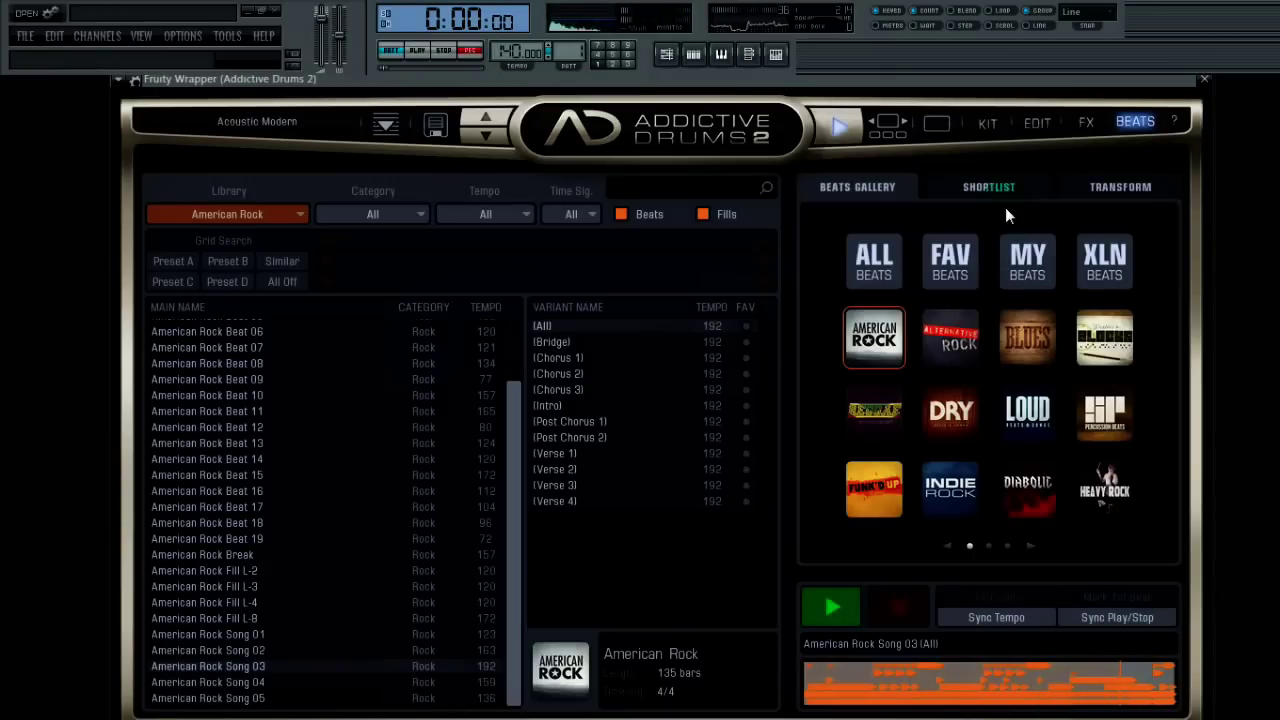
click(987, 121)
click(740, 345)
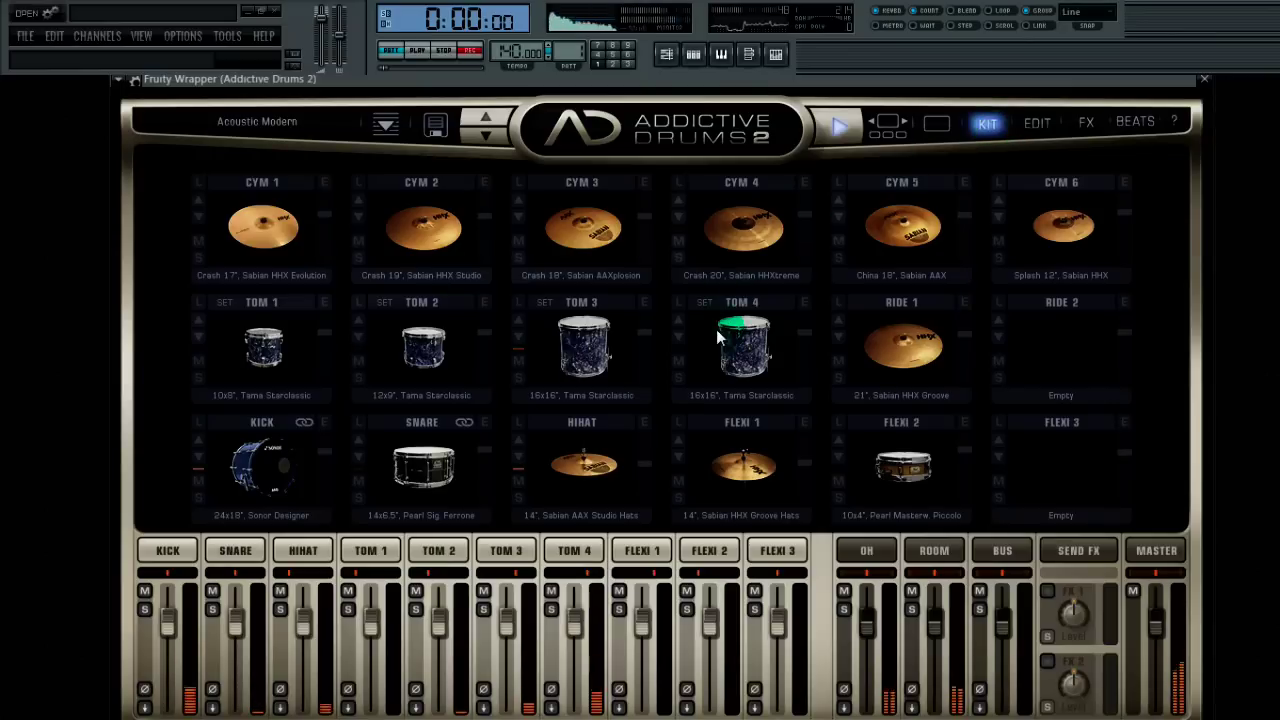
click(830, 127)
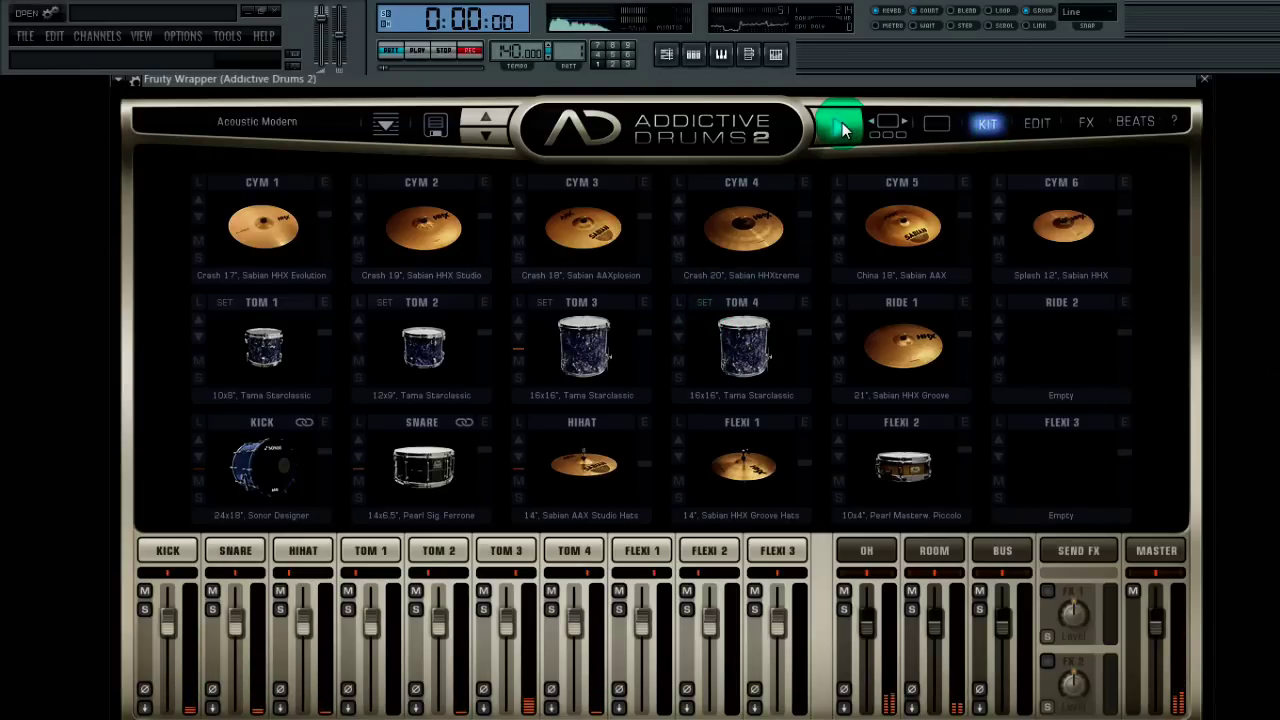
Load the "Acoustic/triigger and pads" preset from My Presets.
click(268, 122)
click(380, 330)
click(615, 648)
Play American Rock Song 03 on the acoustic, trigger and pads kit, skip ahead along its timeline and stop playback.
click(840, 124)
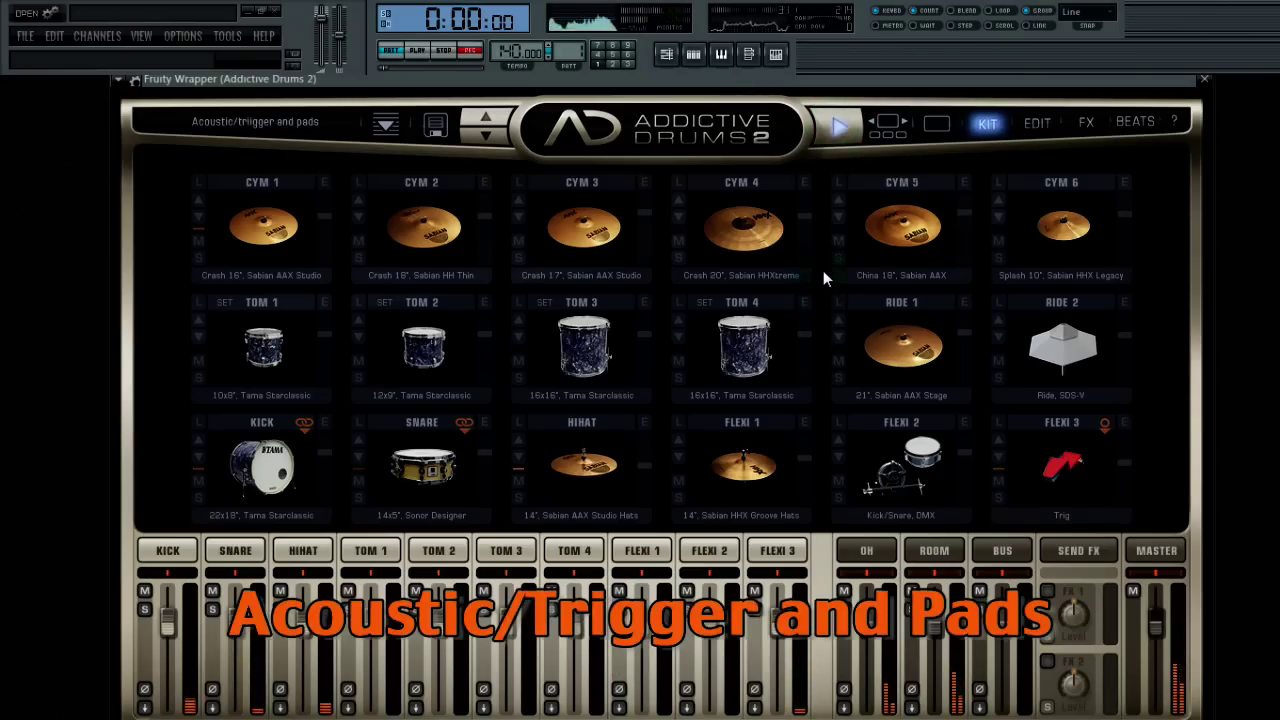
click(1131, 126)
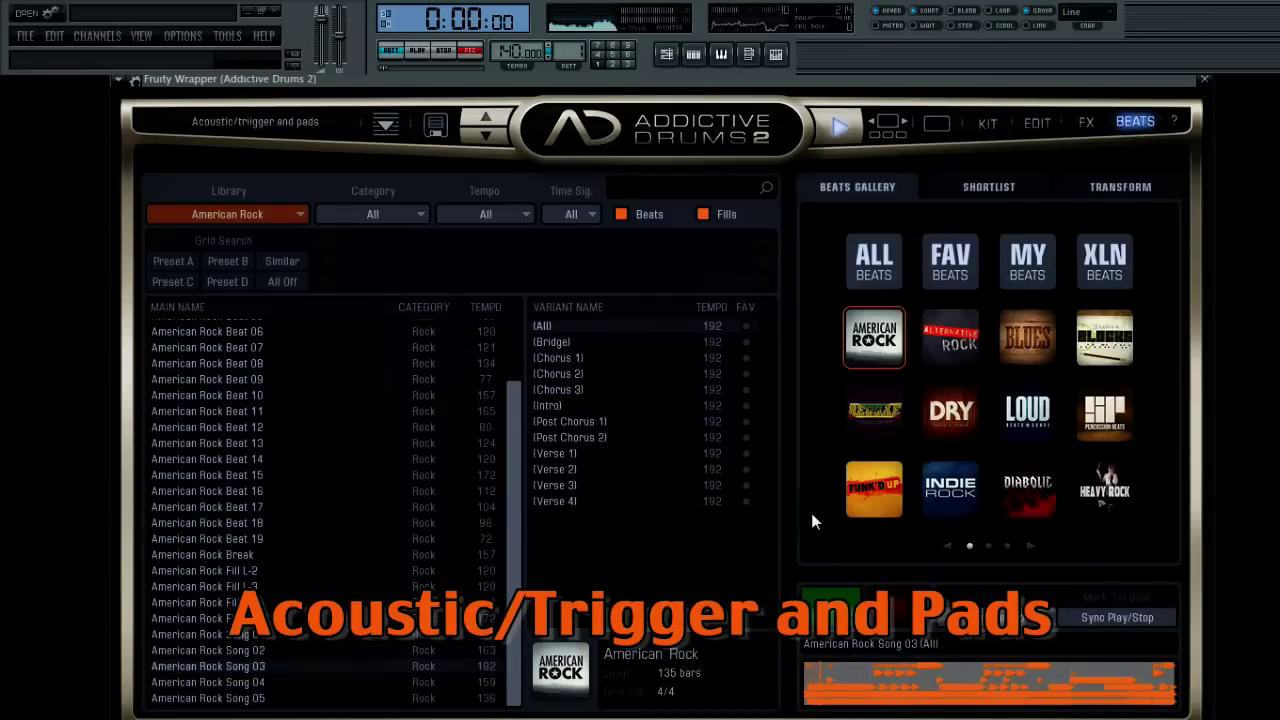
drag(868, 682, 1150, 688)
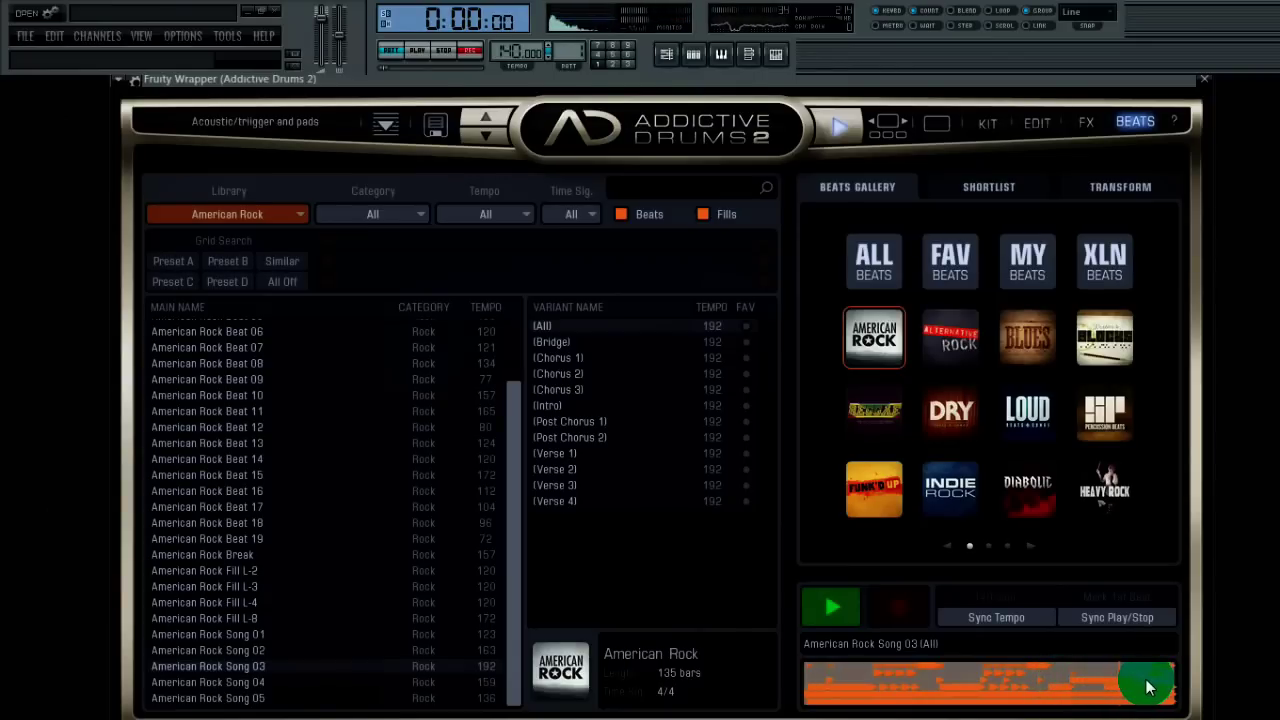
click(987, 122)
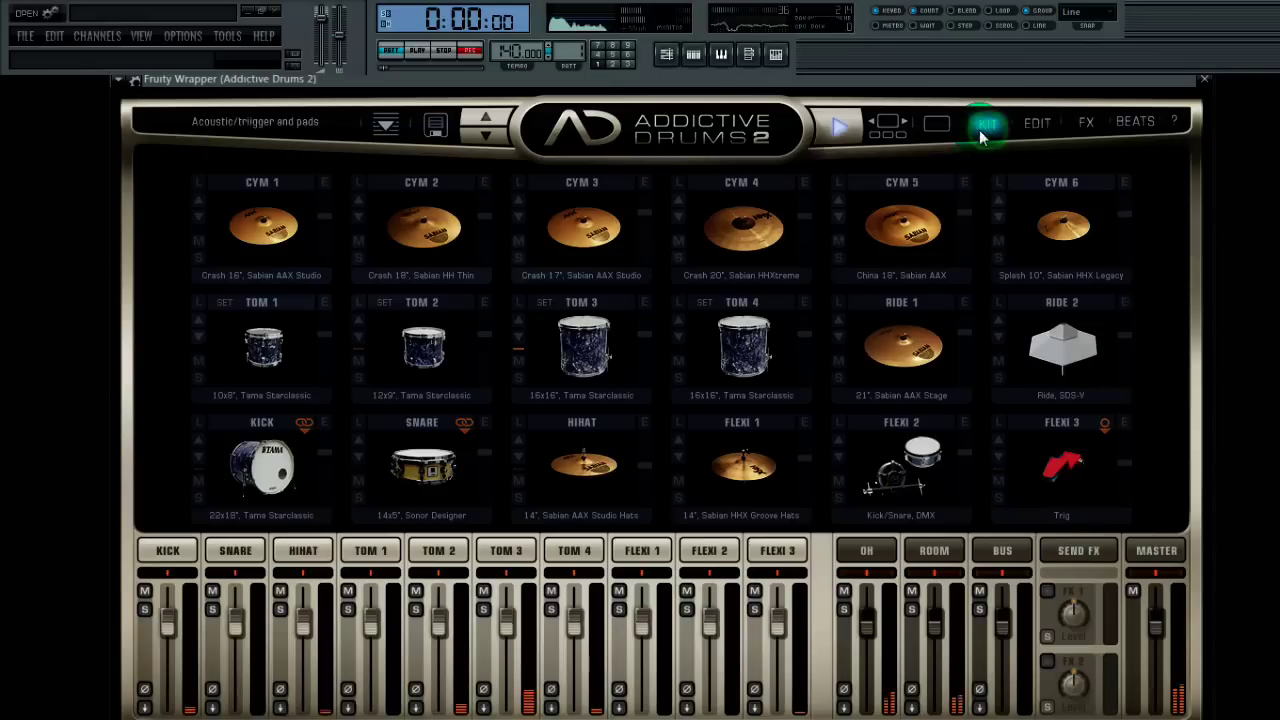
click(840, 130)
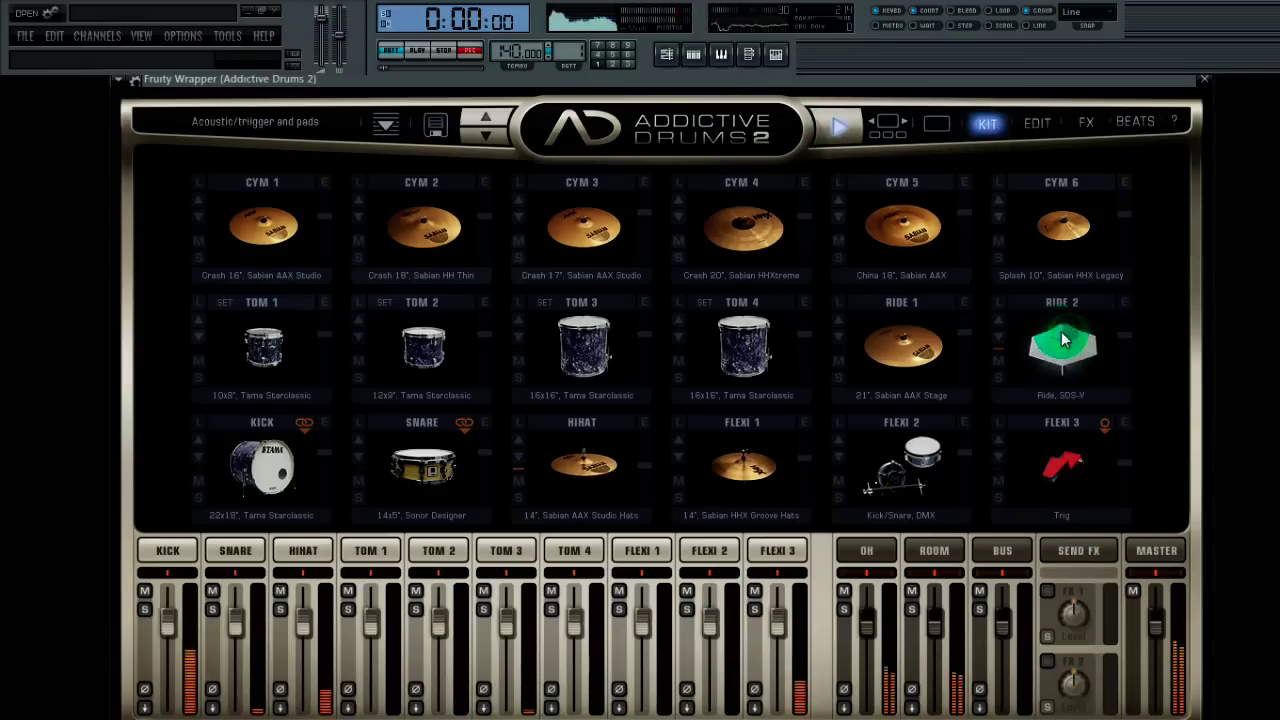
click(831, 121)
Audition the Flexi 2, Ride 2 and Cym 6 pieces of the acoustic, trigger and pads kit.
click(911, 454)
click(1080, 338)
click(1047, 237)
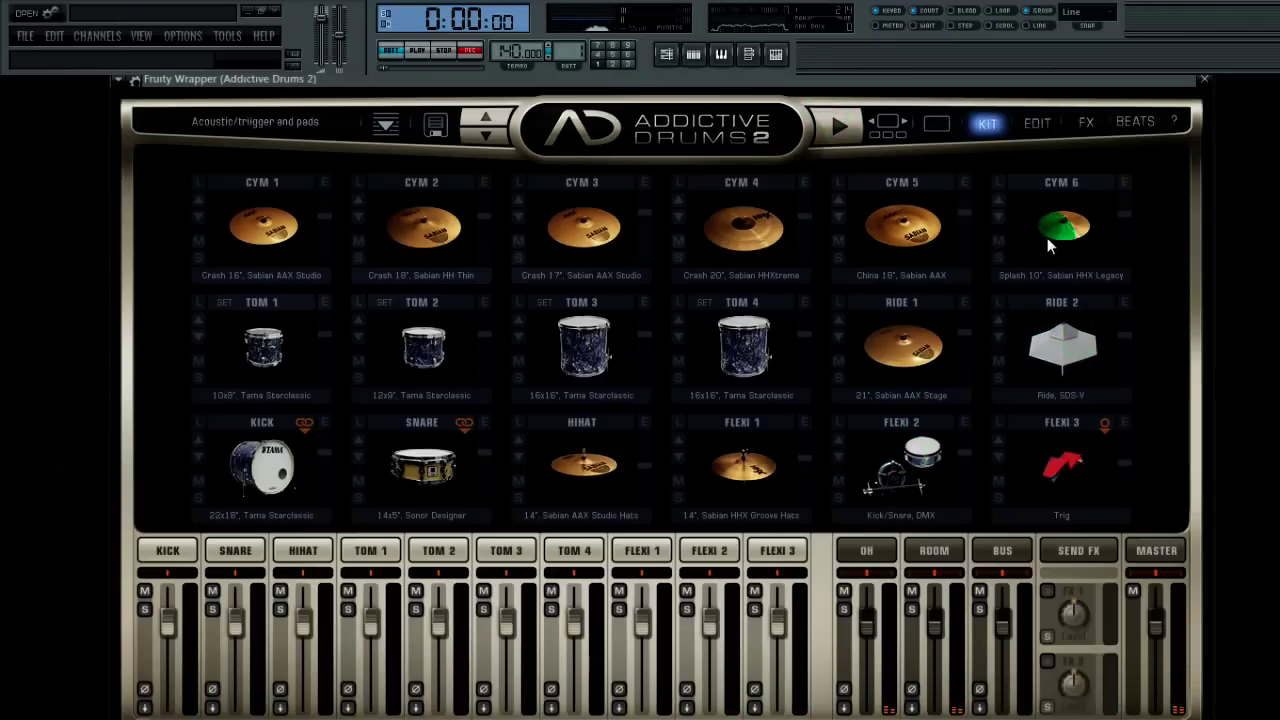
Load the Electronic preset from My Presets.
click(303, 123)
click(377, 357)
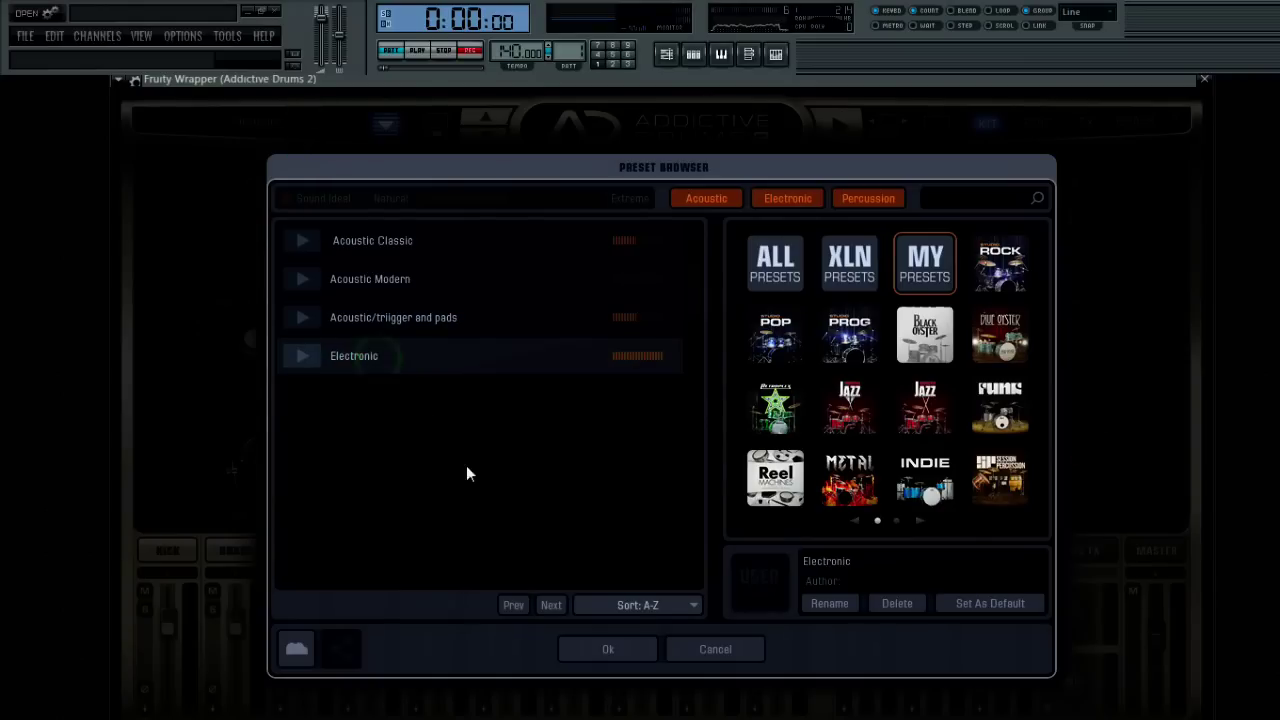
click(609, 653)
Audition the Electronic kit's kick, snare, hi-hat, Flexi 1, Tom 4, Ride 1 and Cym 3 pieces.
click(640, 549)
click(224, 452)
click(395, 465)
click(583, 463)
click(757, 465)
click(748, 345)
click(903, 350)
click(625, 233)
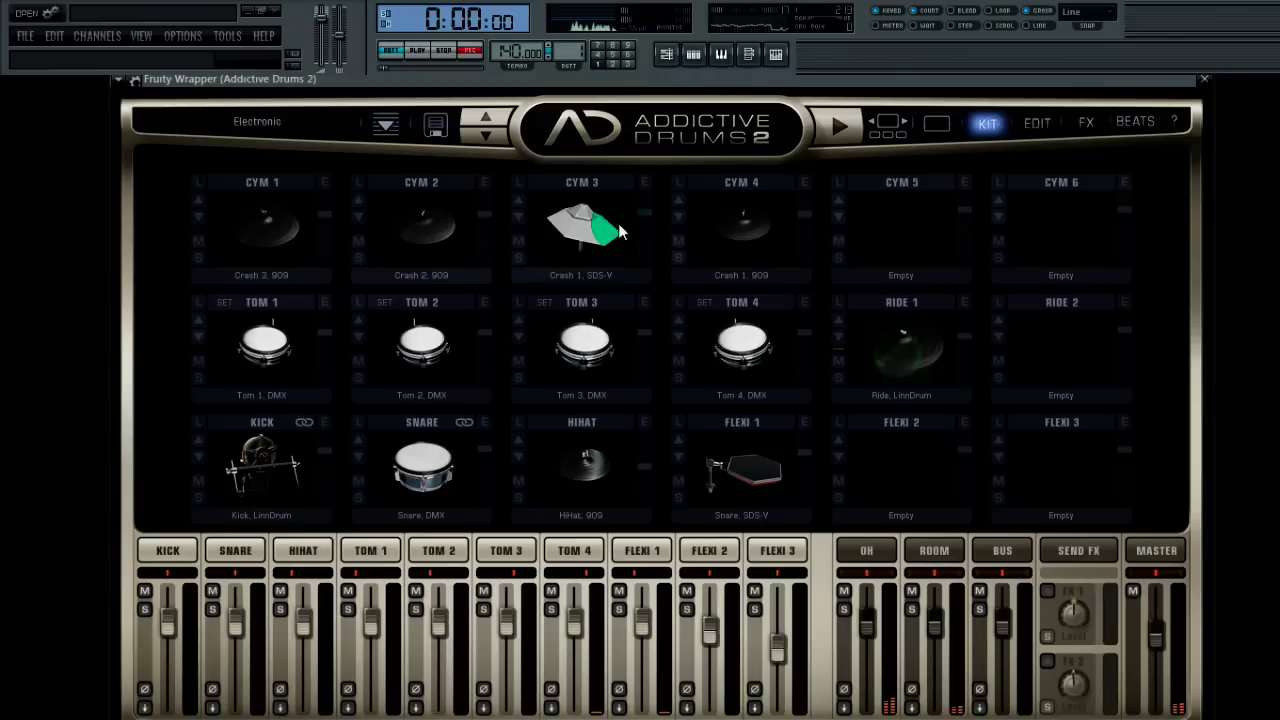
Play American Rock Song 03 on the Electronic kit, skipping along its timeline and alternating between the beats and kit views.
click(838, 126)
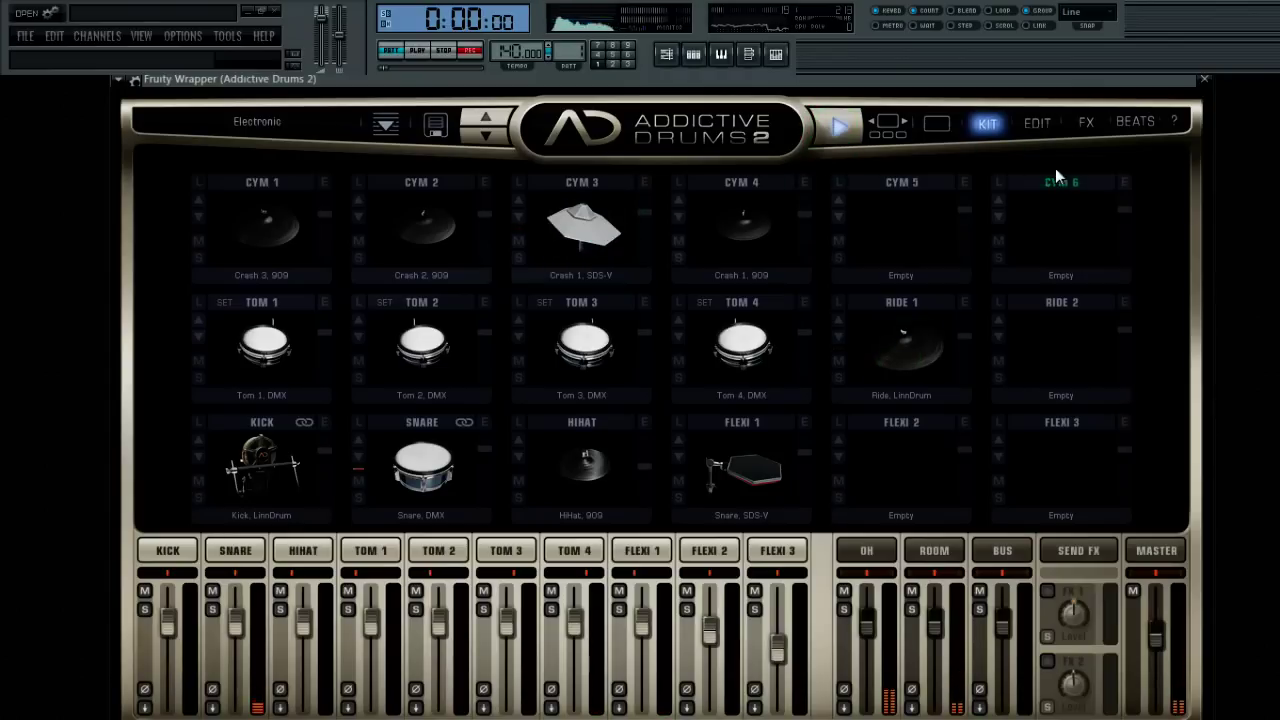
click(1135, 121)
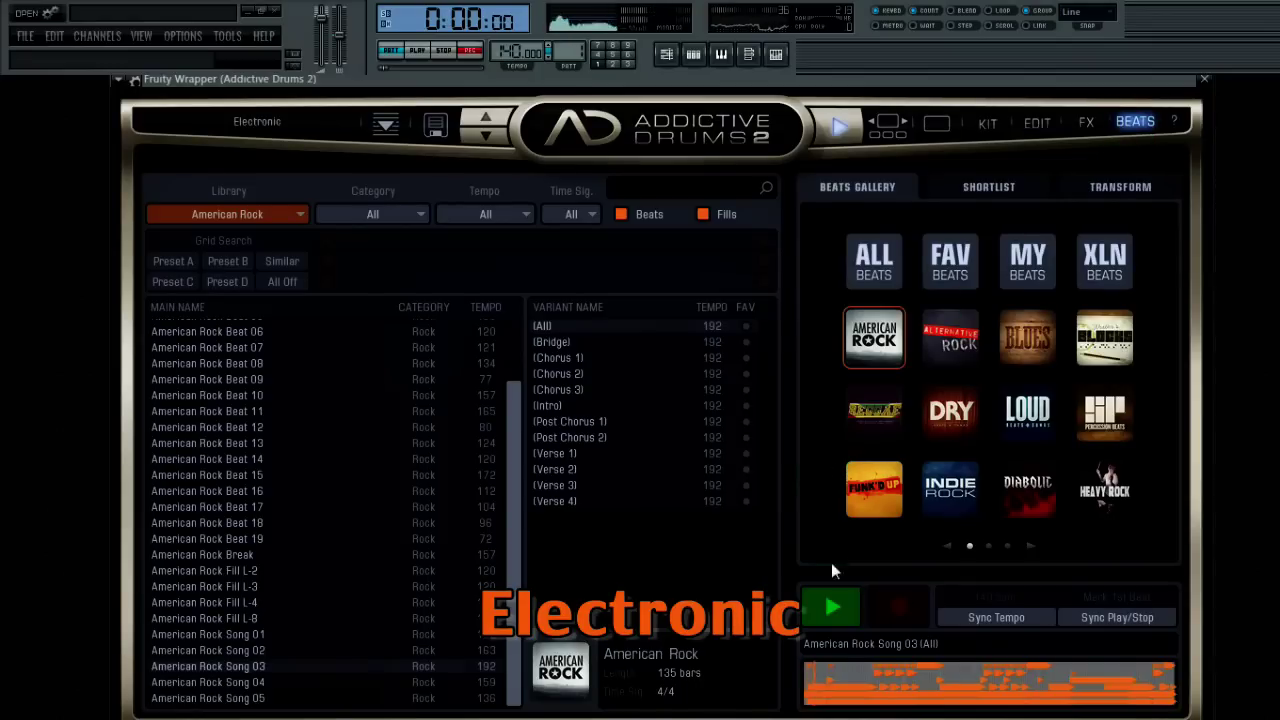
click(879, 680)
click(987, 122)
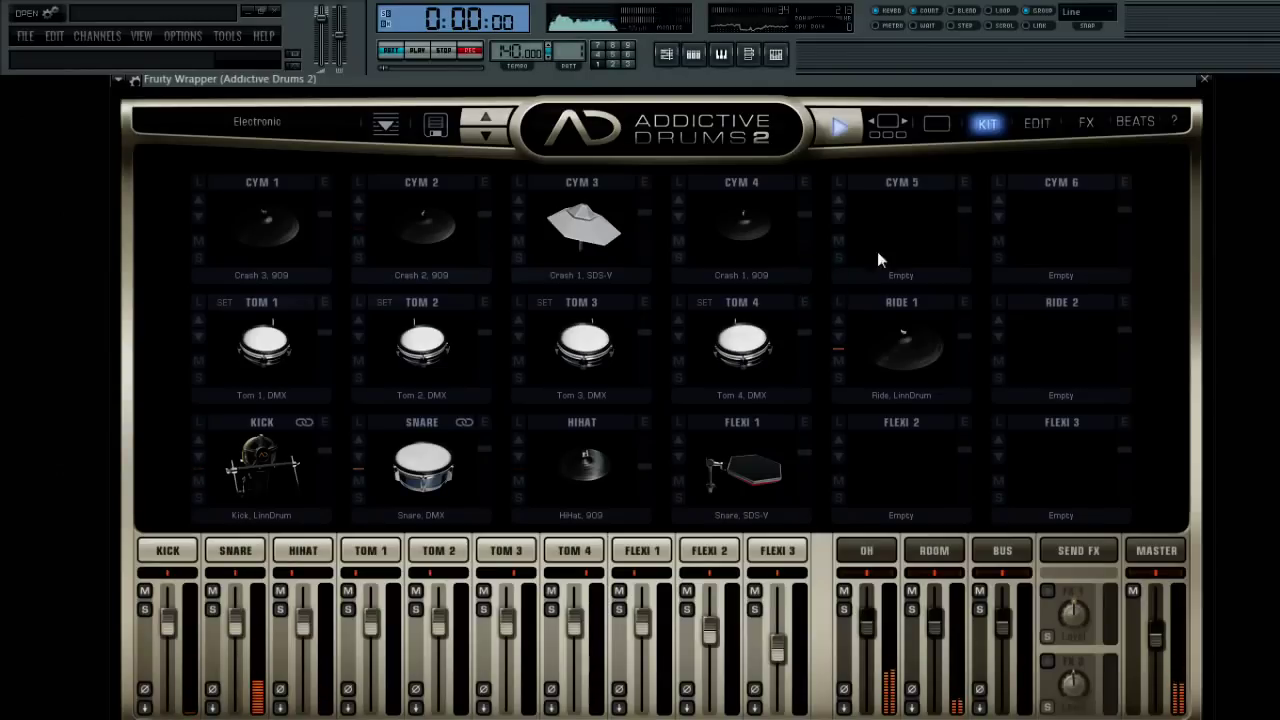
click(1135, 121)
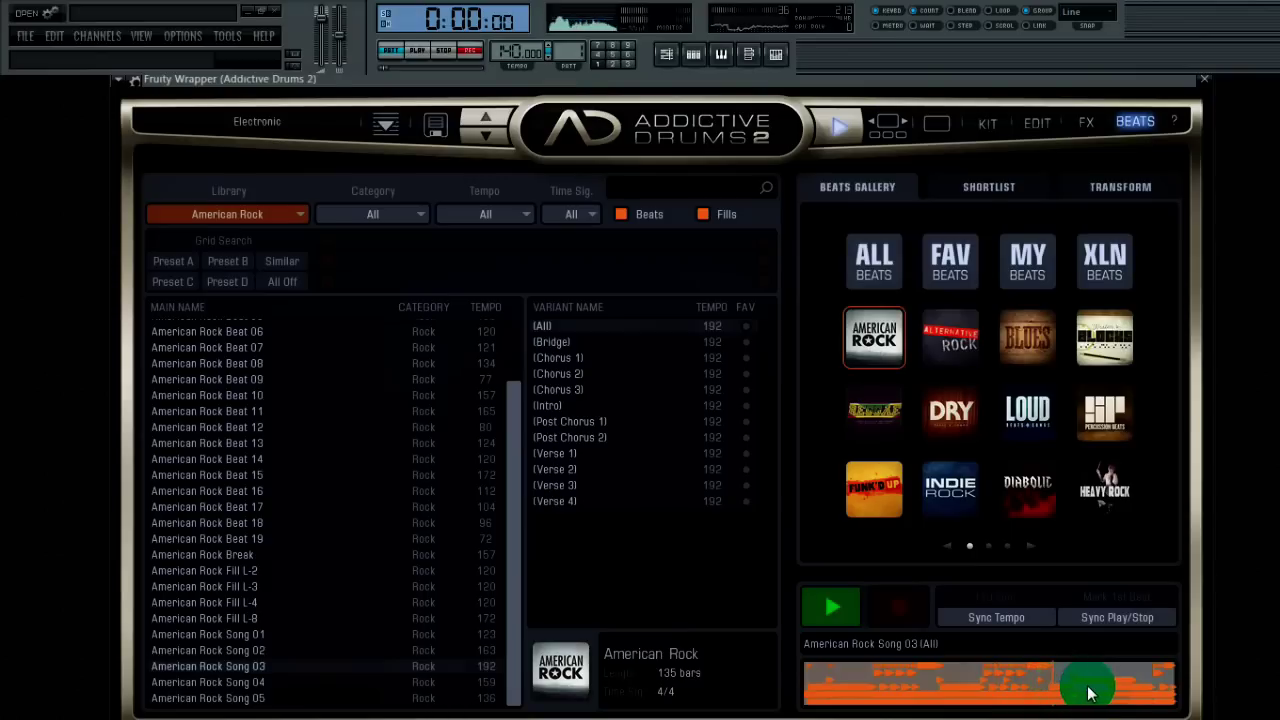
click(988, 124)
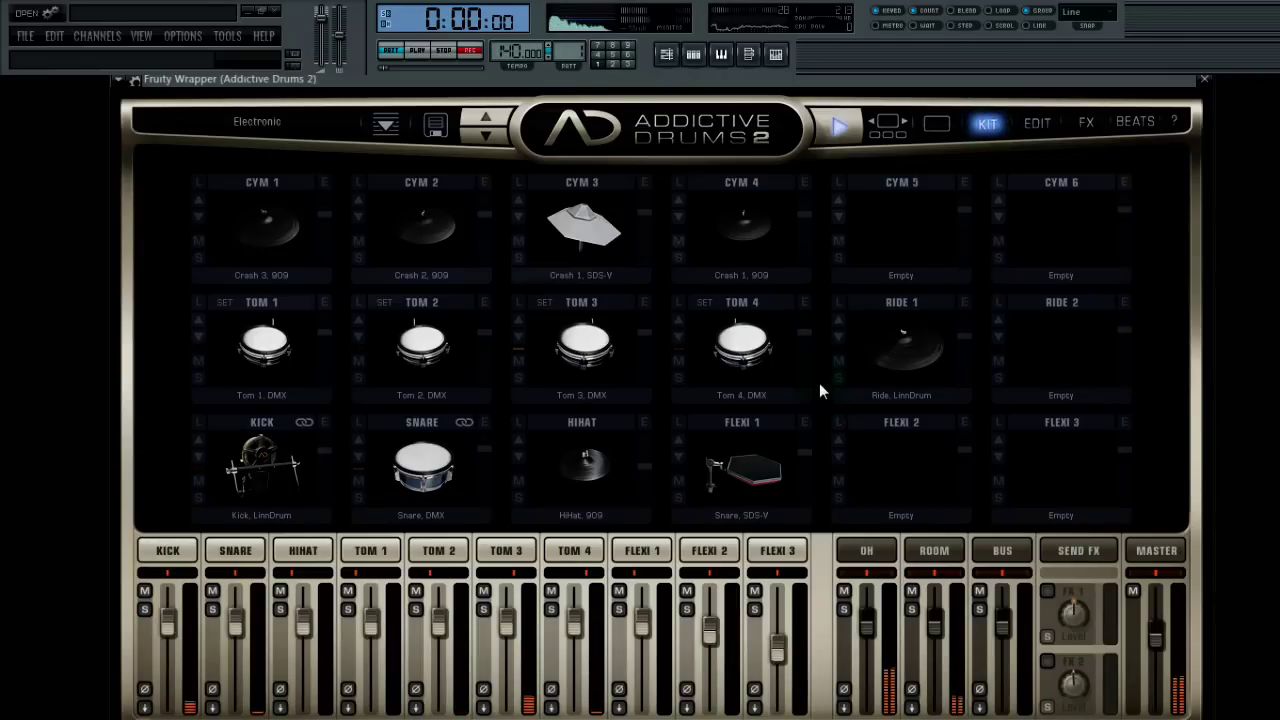
click(1135, 121)
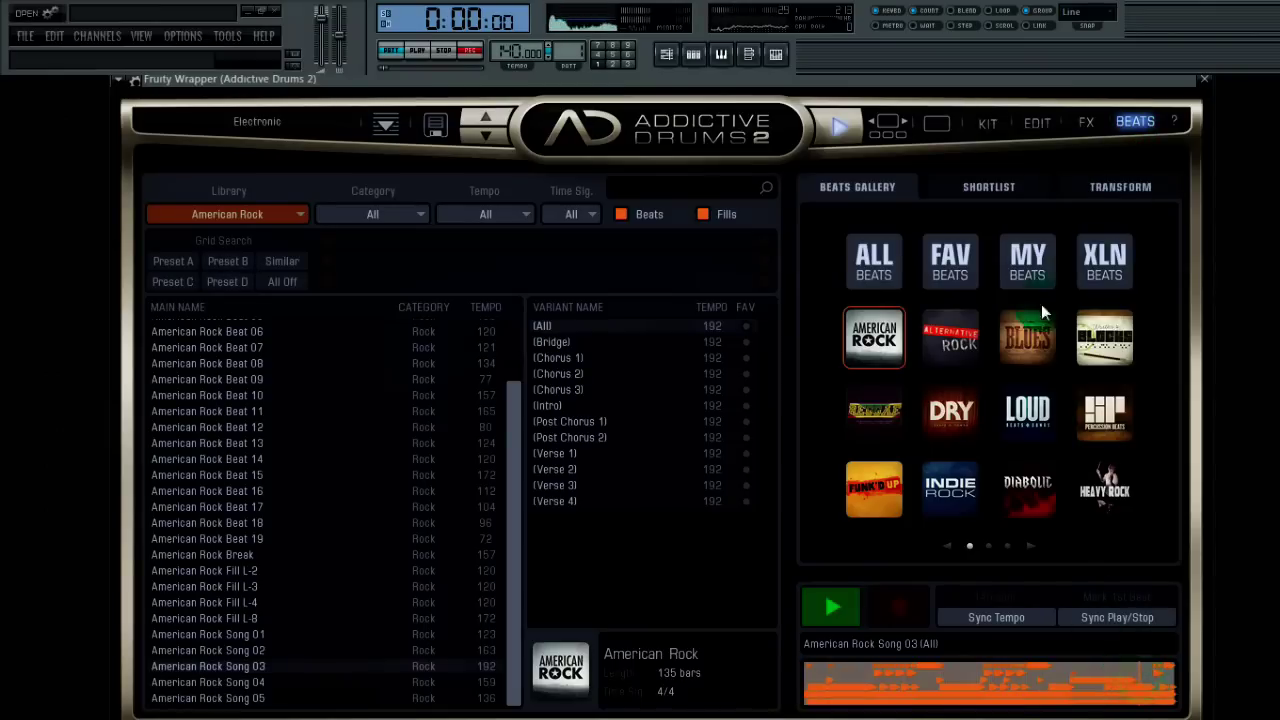
click(987, 121)
Audition the Electronic kit's Tom 1 to Tom 4, Cym 1 to Cym 4, Ride 1, Flexi 1, snare and kick.
click(274, 332)
click(399, 324)
click(590, 340)
click(772, 348)
click(286, 214)
click(432, 214)
click(594, 222)
click(750, 222)
click(903, 378)
click(740, 452)
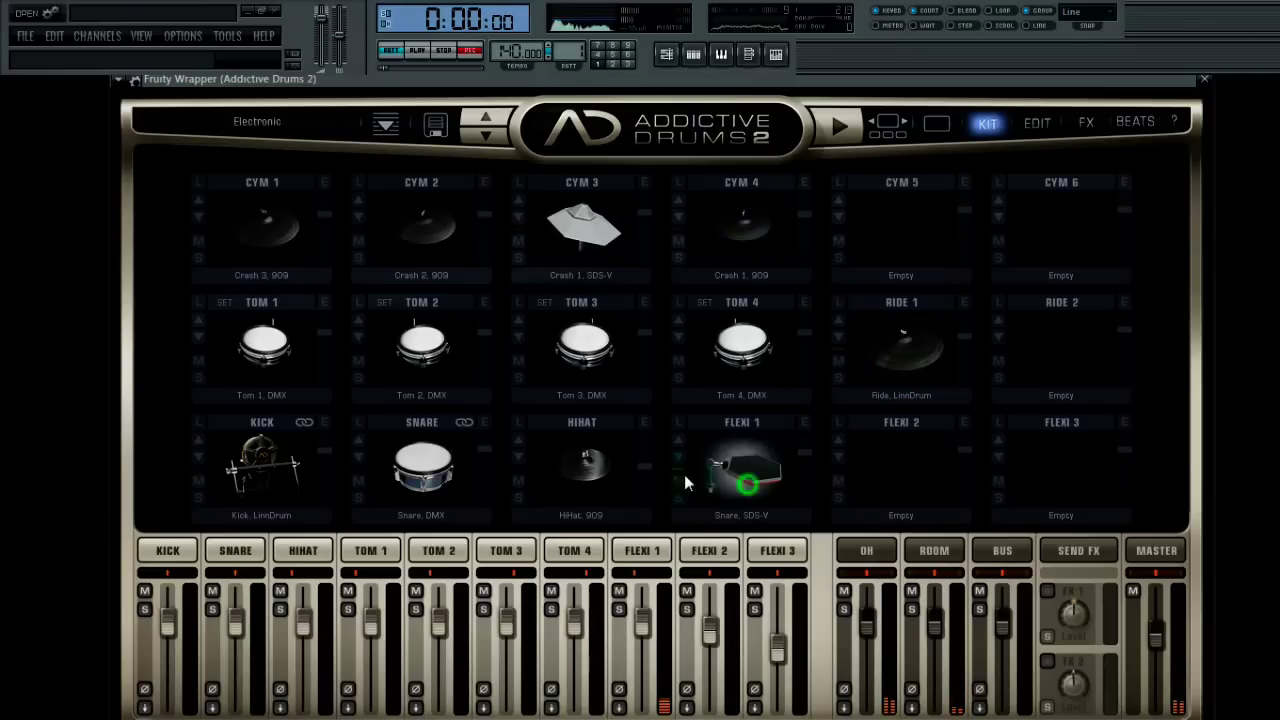
click(752, 436)
click(425, 455)
click(257, 450)
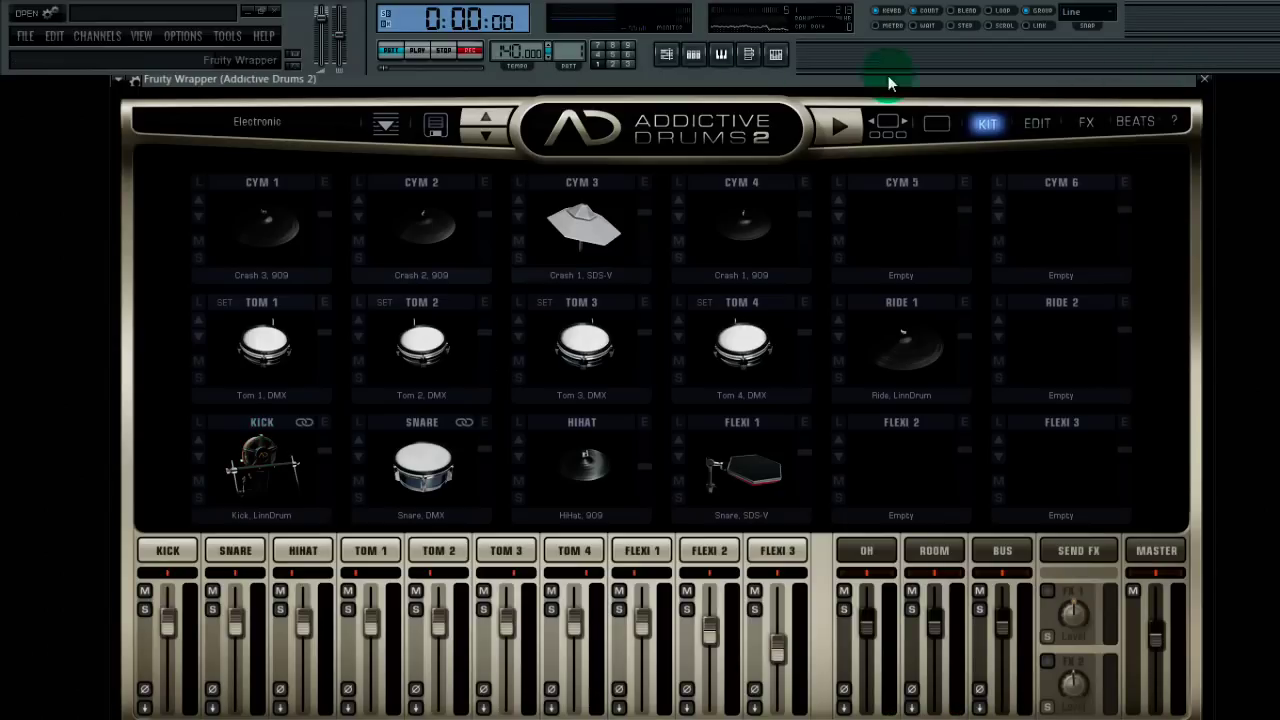
View the Addictive Drums 2 credits page, close the plugin window and hide the step sequencer.
click(690, 138)
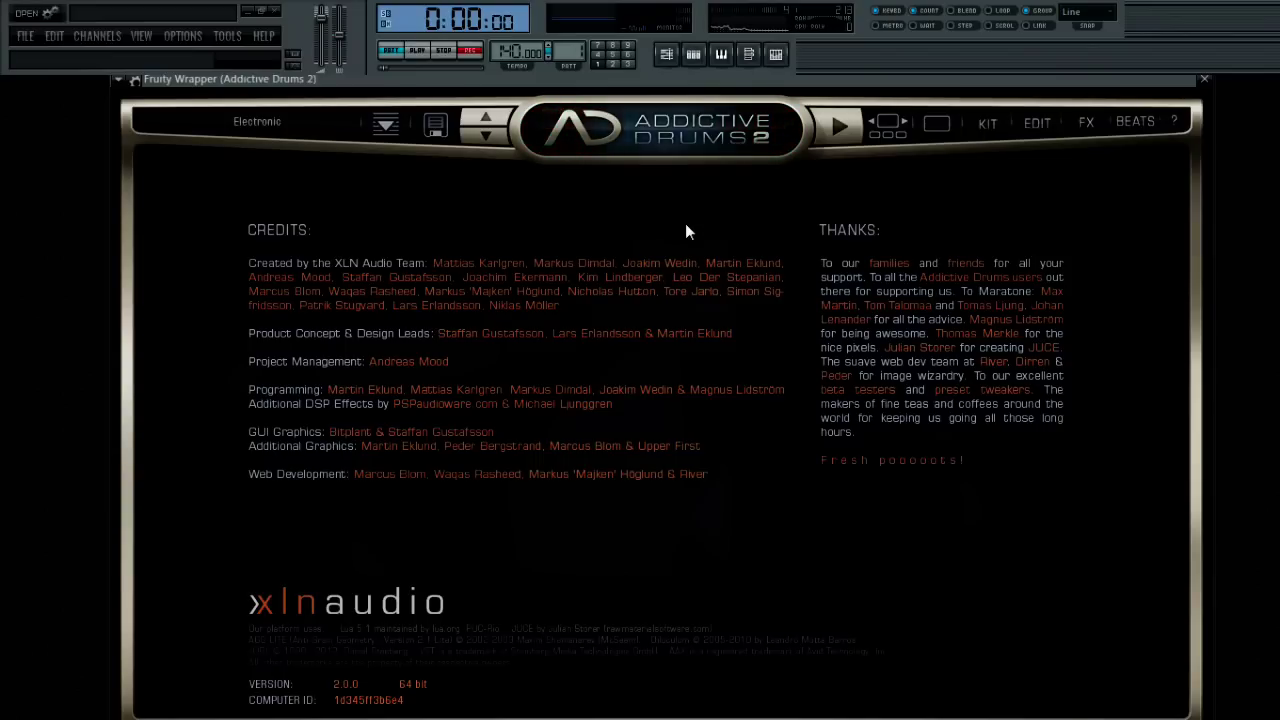
click(1204, 79)
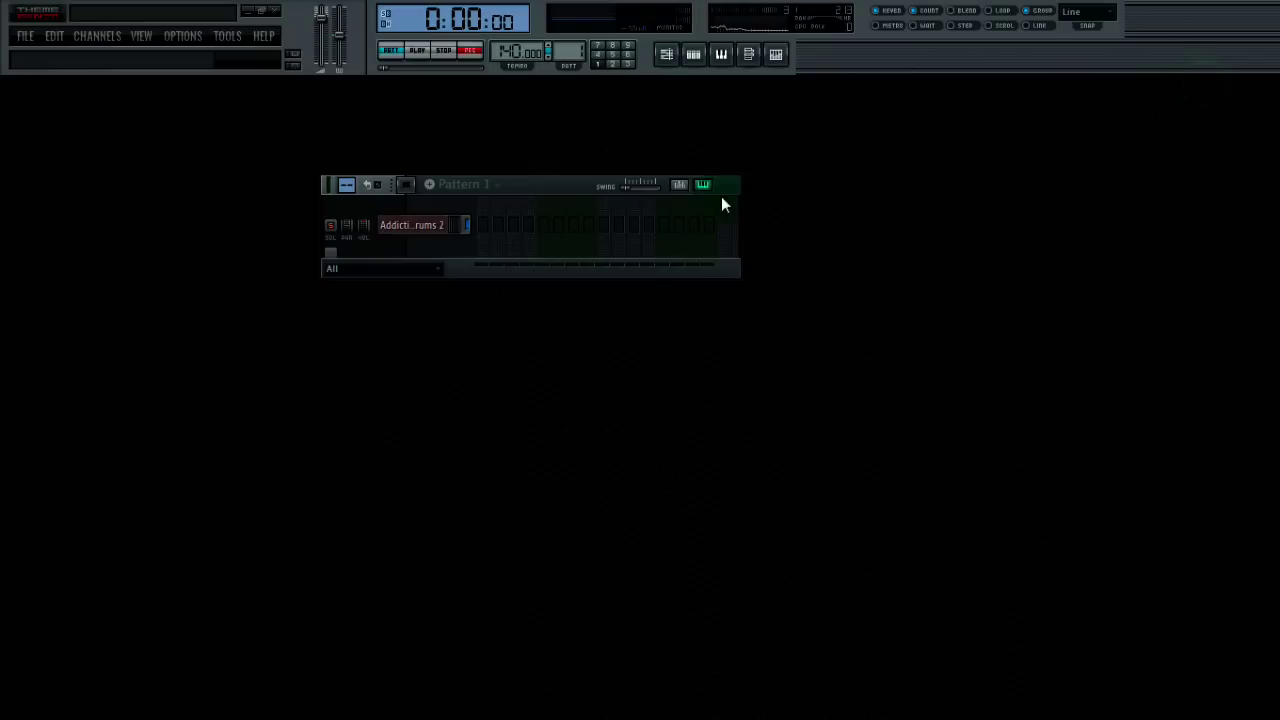
click(695, 56)
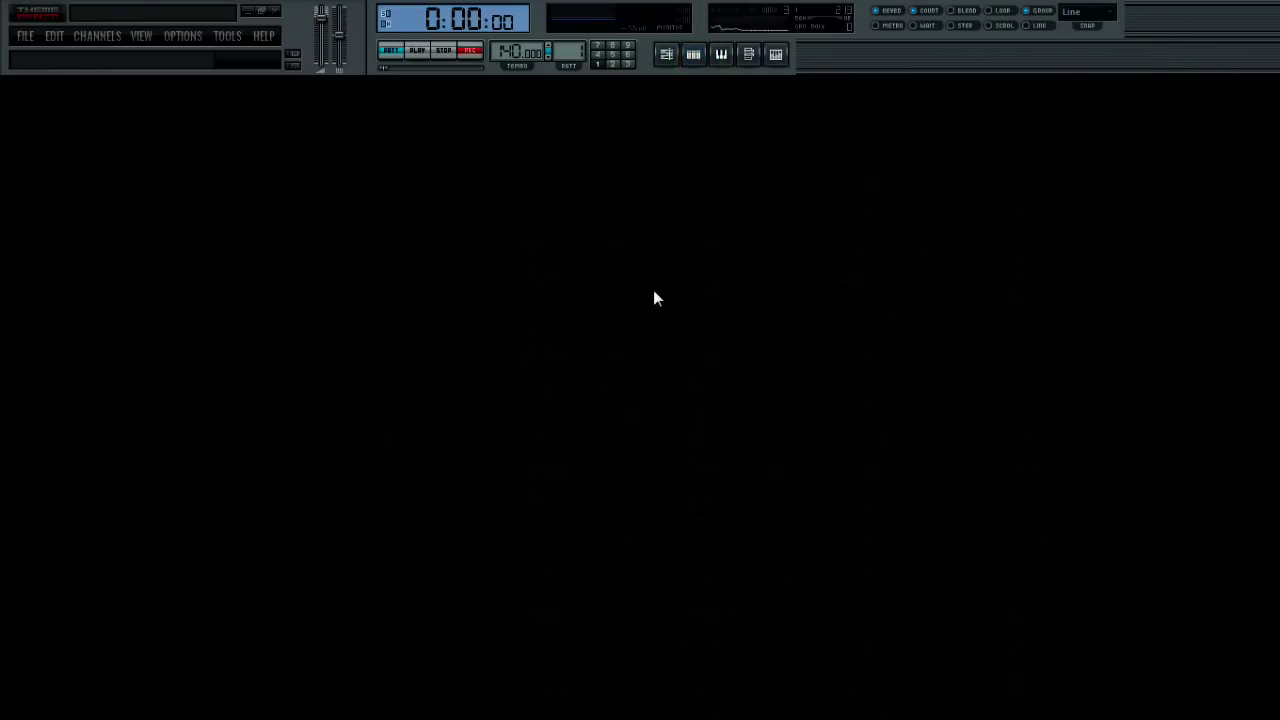